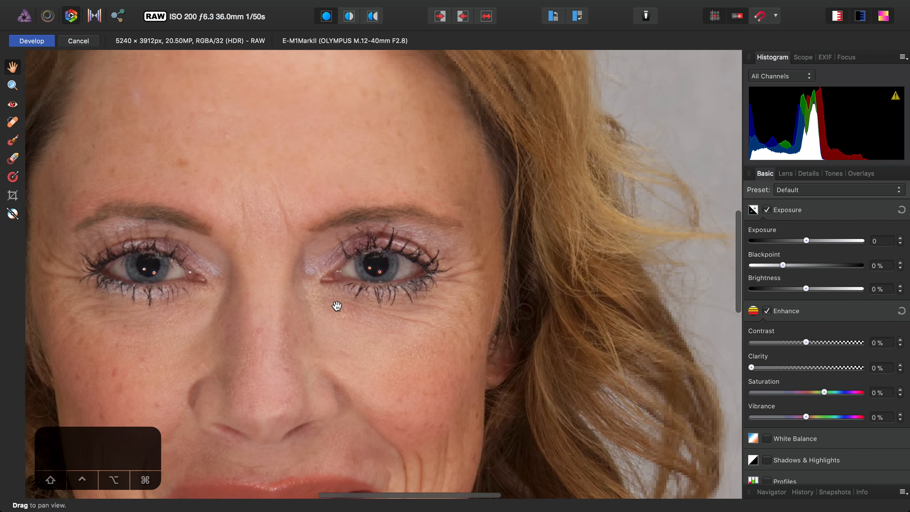
Enable the Shadows & Highlights adjustment on the RAW portrait and set Highlights to -100%.
scroll(336, 306, down, 5)
scroll(336, 306, left, 6)
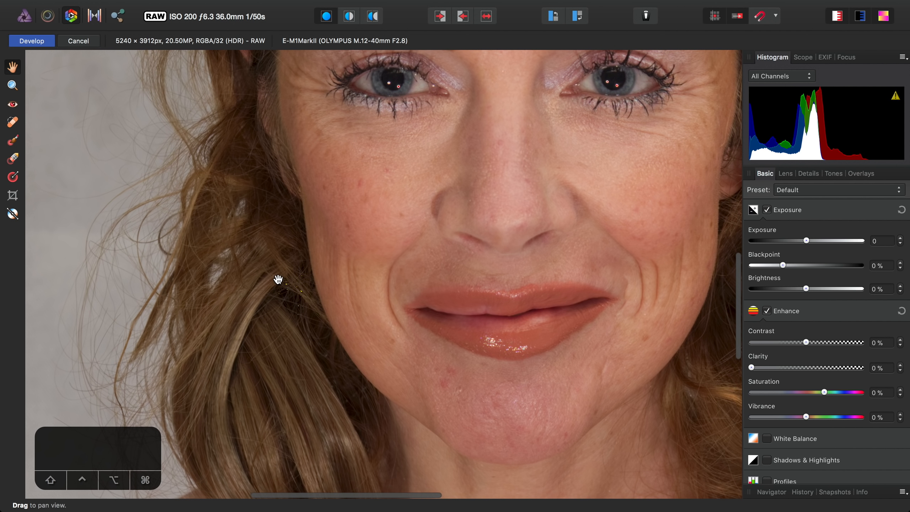
scroll(279, 279, up, 5)
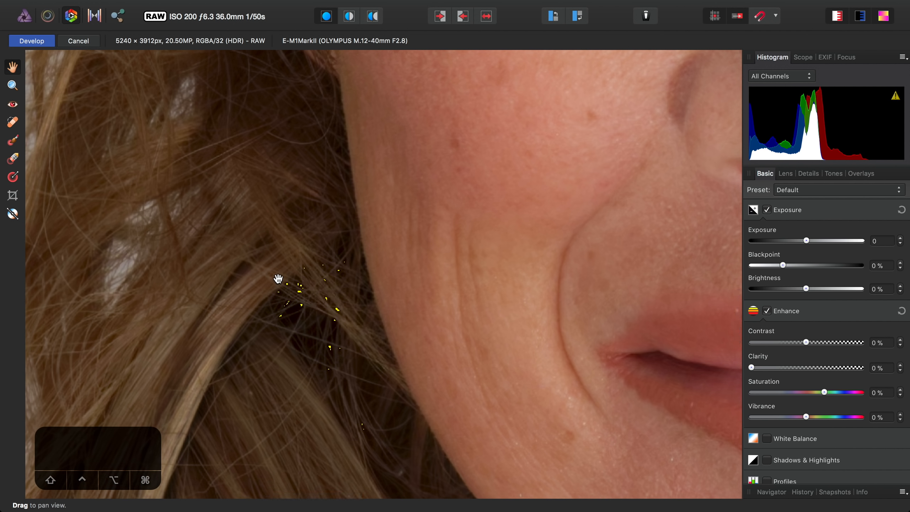
scroll(409, 287, down, 8)
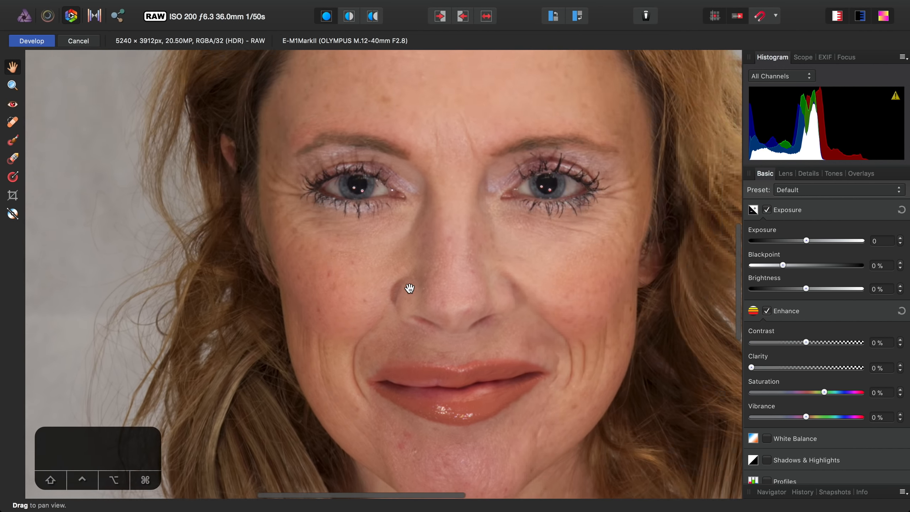
scroll(411, 276, up, 3)
scroll(802, 441, down, 1)
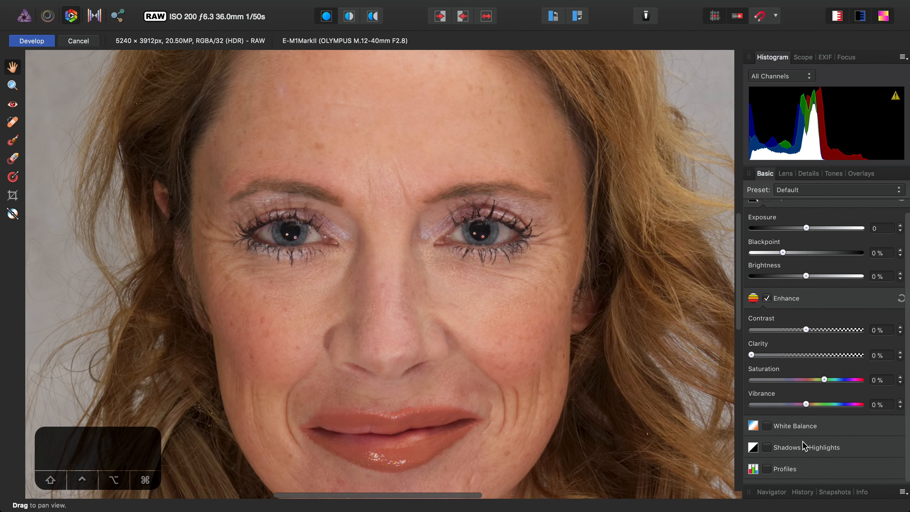
click(786, 451)
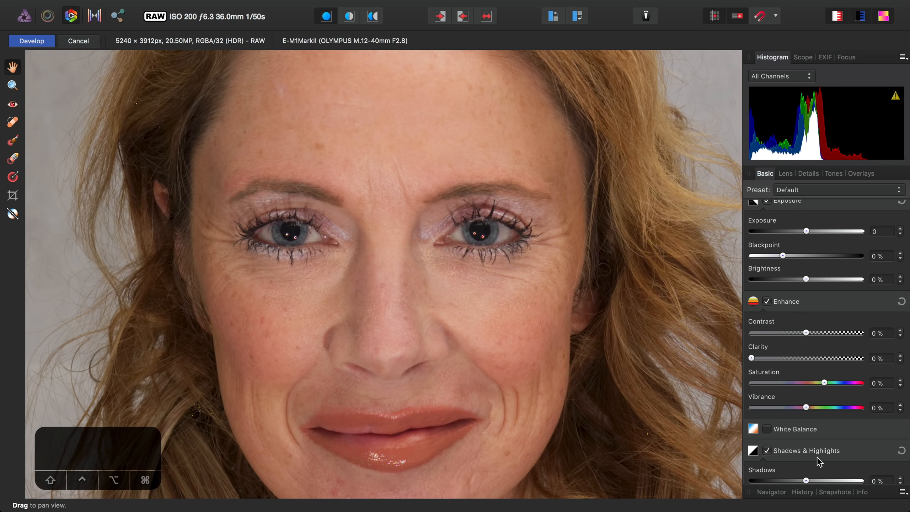
scroll(817, 459, down, 3)
drag(804, 450, 752, 451)
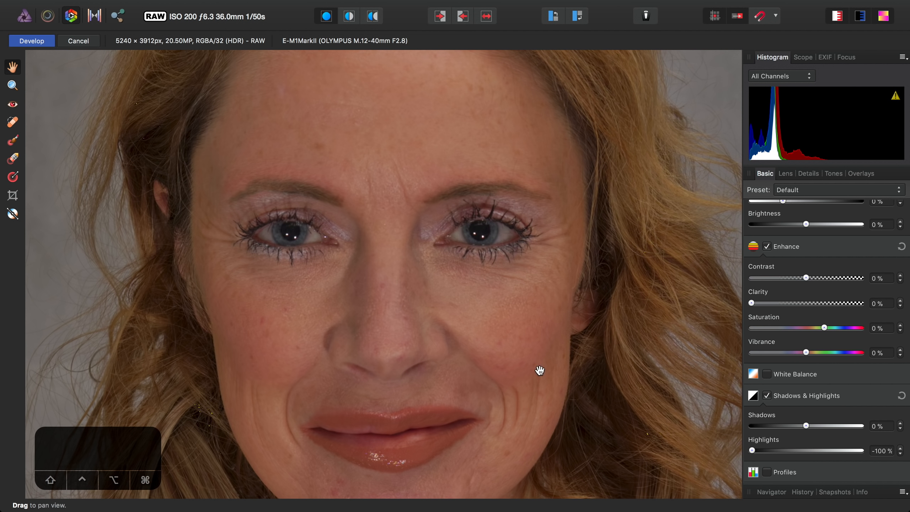
Reduce the portrait's Saturation to -26% and check the whole image.
scroll(378, 283, down, 5)
scroll(377, 283, left, 4)
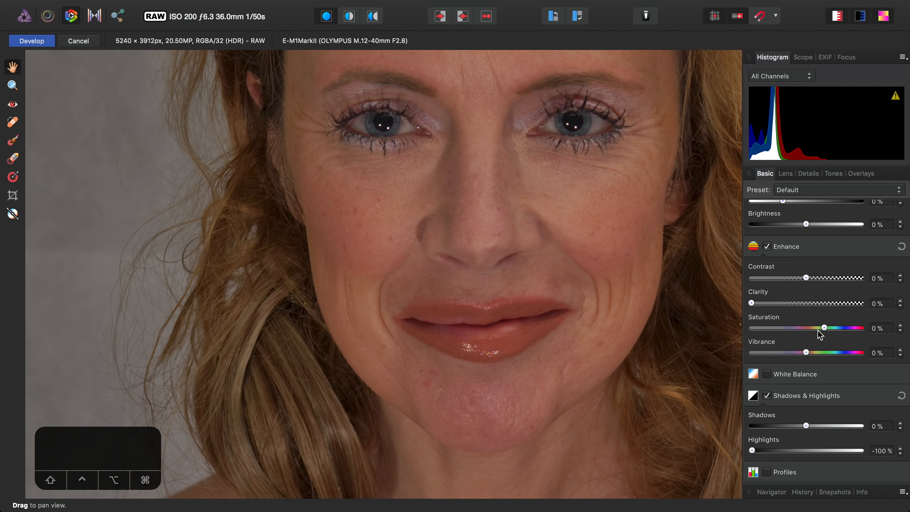
drag(821, 329, 804, 330)
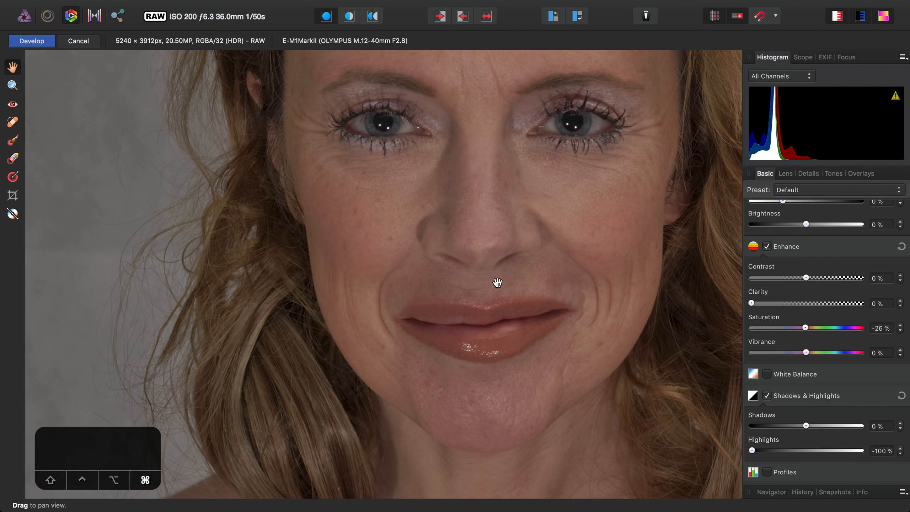
key(super+0)
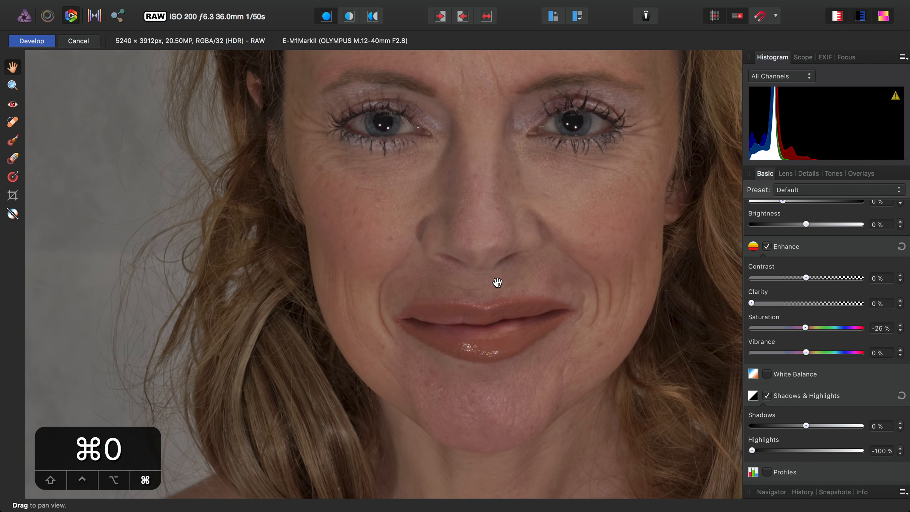
key(super+0)
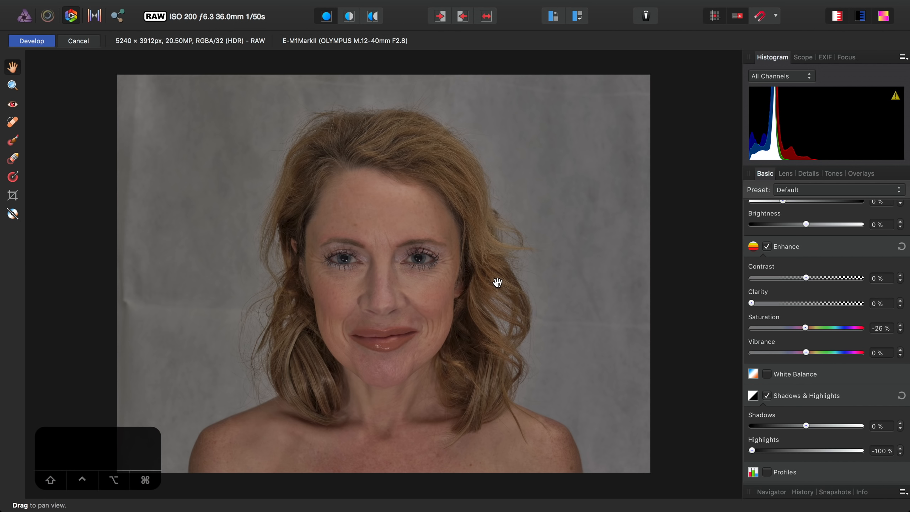
Raise the Luminance noise reduction slightly above zero in the RAW detail settings.
click(808, 174)
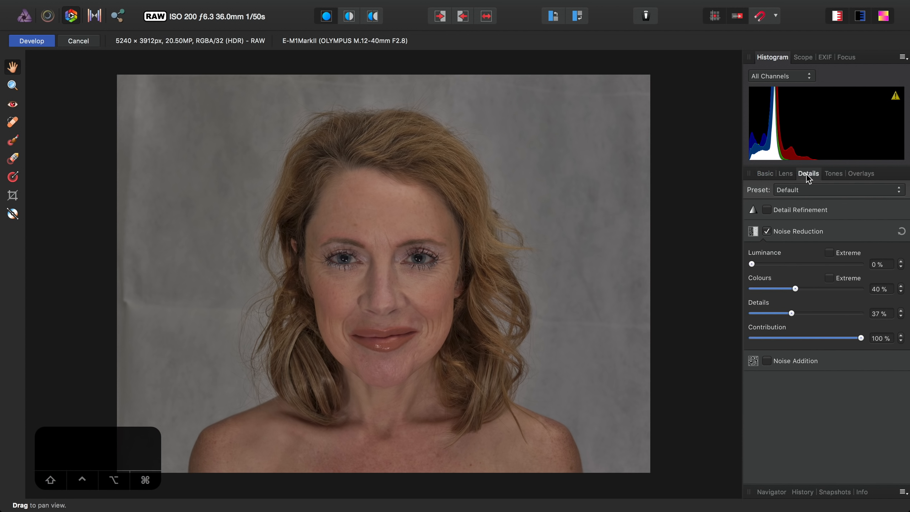
drag(752, 264, 767, 264)
Enable Profiles with the output profile ROMM RGB: ISO 22028-2:2013 and develop the RAW image.
click(762, 173)
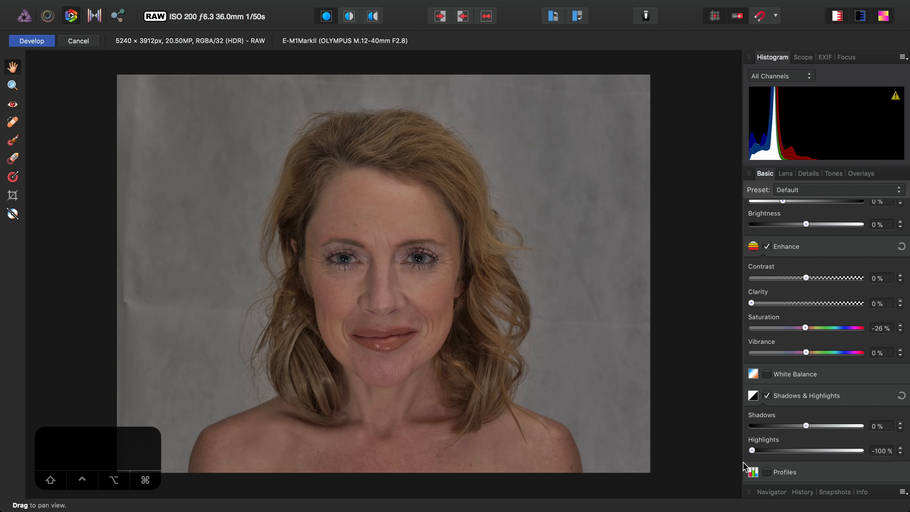
click(776, 471)
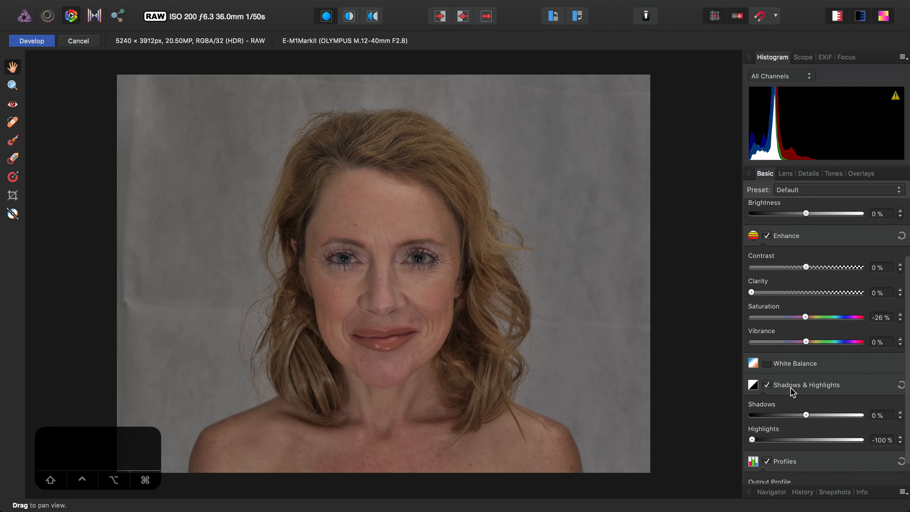
scroll(791, 387, down, 2)
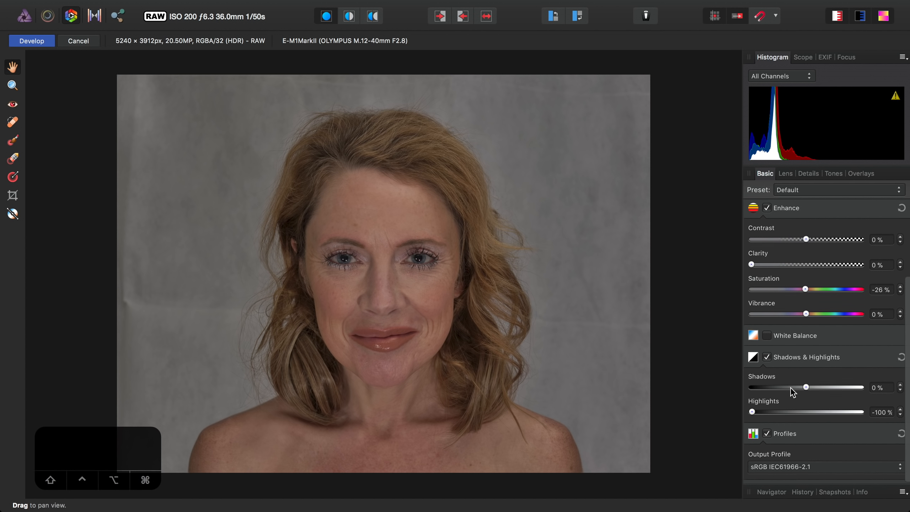
click(787, 470)
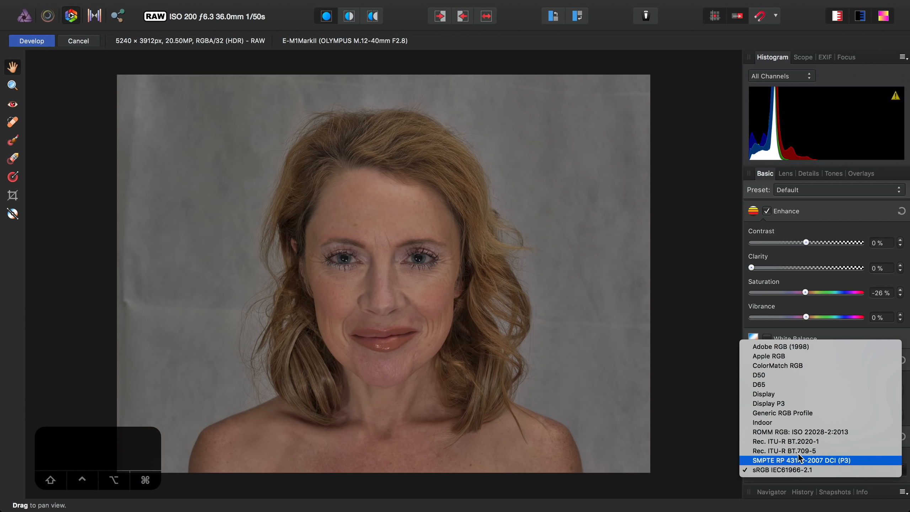
click(805, 431)
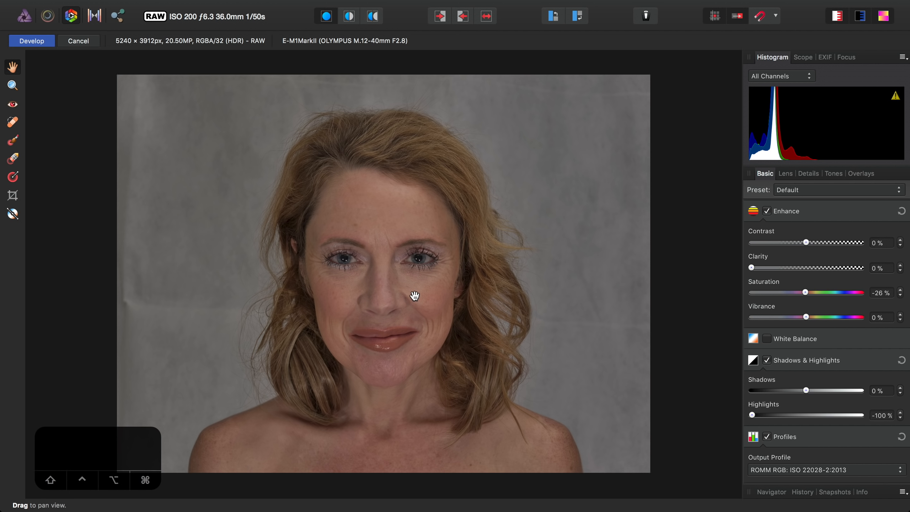
click(44, 45)
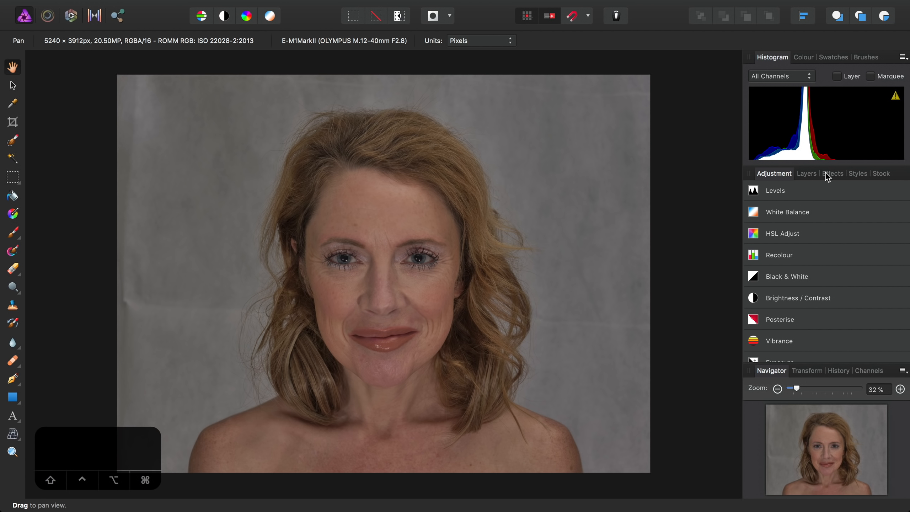
Add a Brightness / Contrast adjustment layer above the Background with brightness 51% and contrast 25%.
click(806, 173)
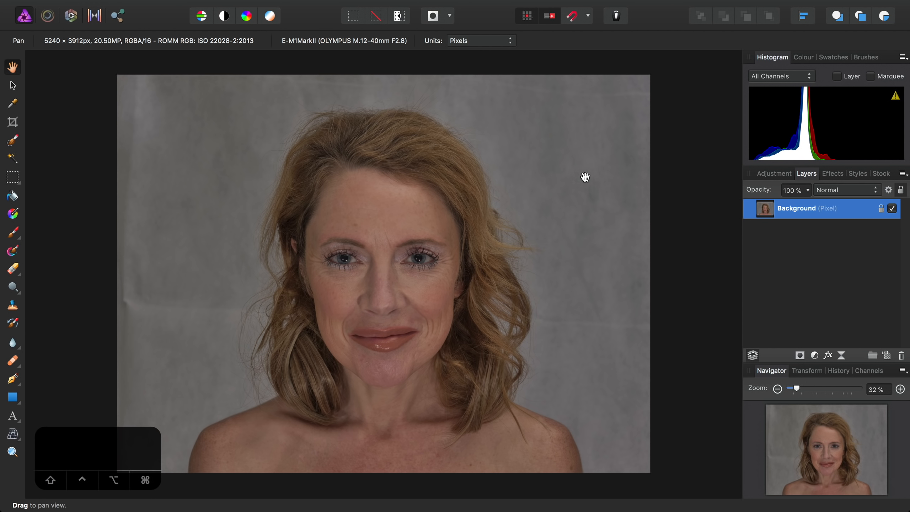
mouse_move(313, 4)
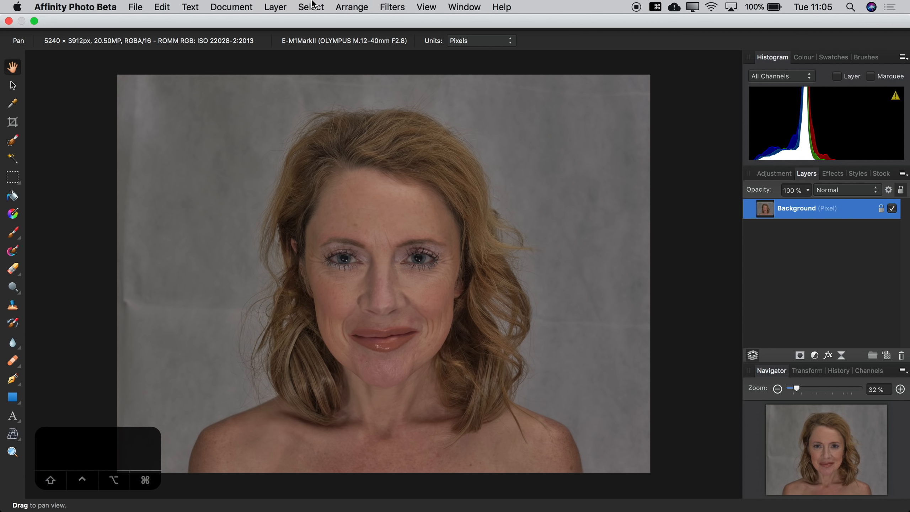
click(281, 6)
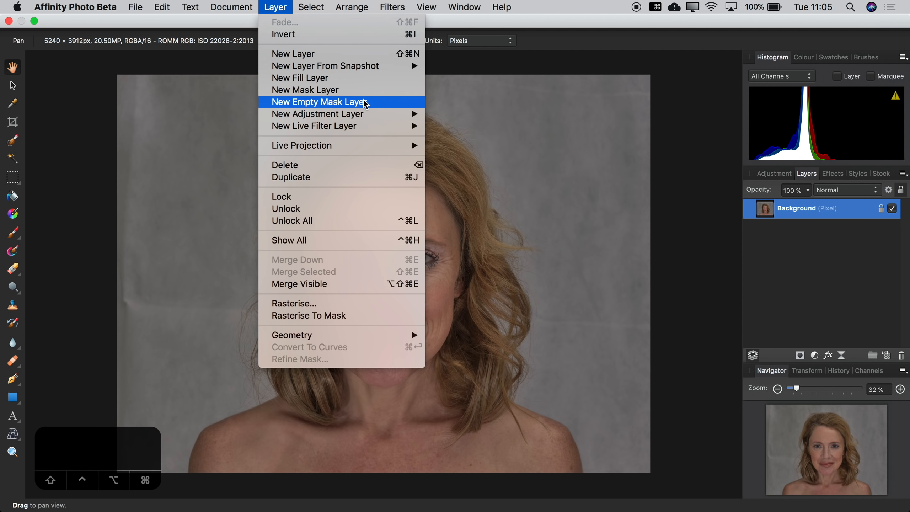
mouse_move(372, 114)
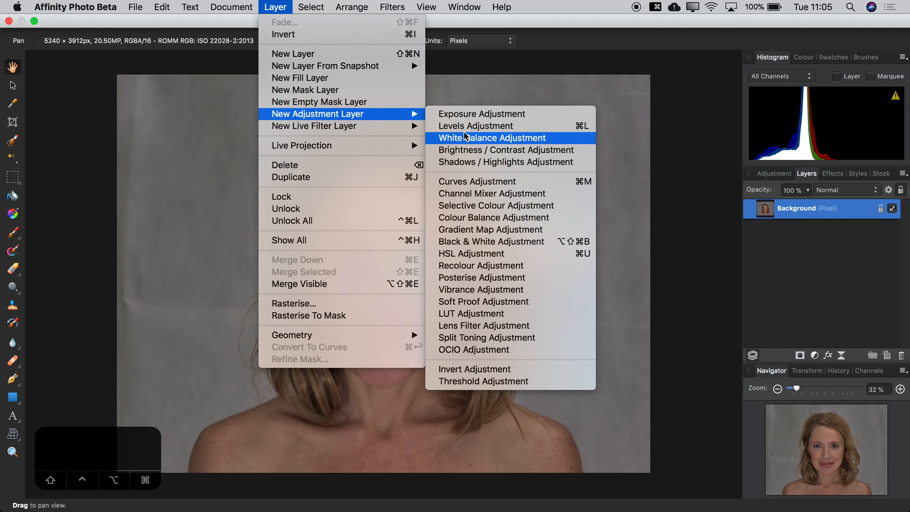
click(493, 150)
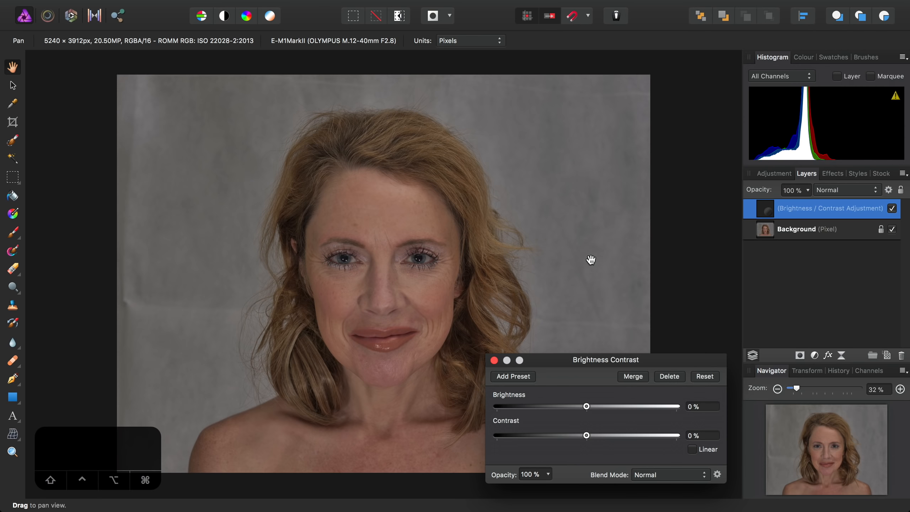
drag(587, 406, 632, 411)
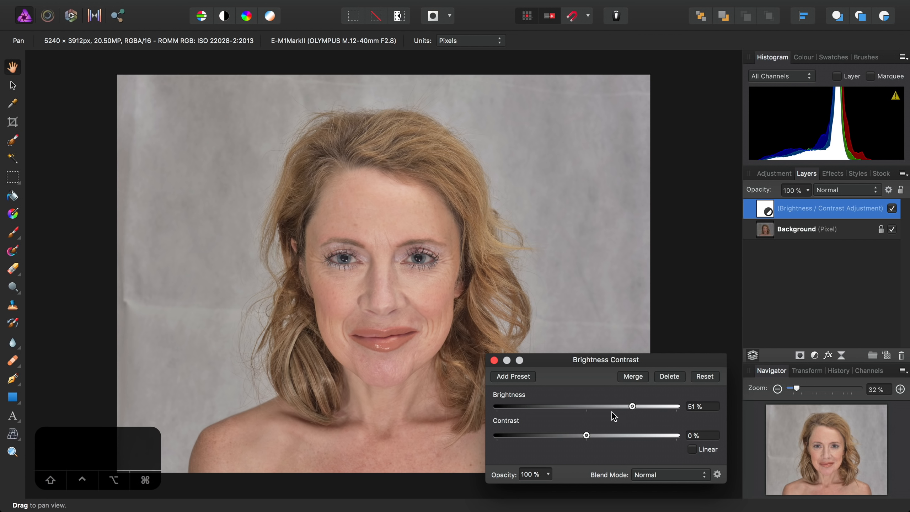
drag(586, 435, 609, 437)
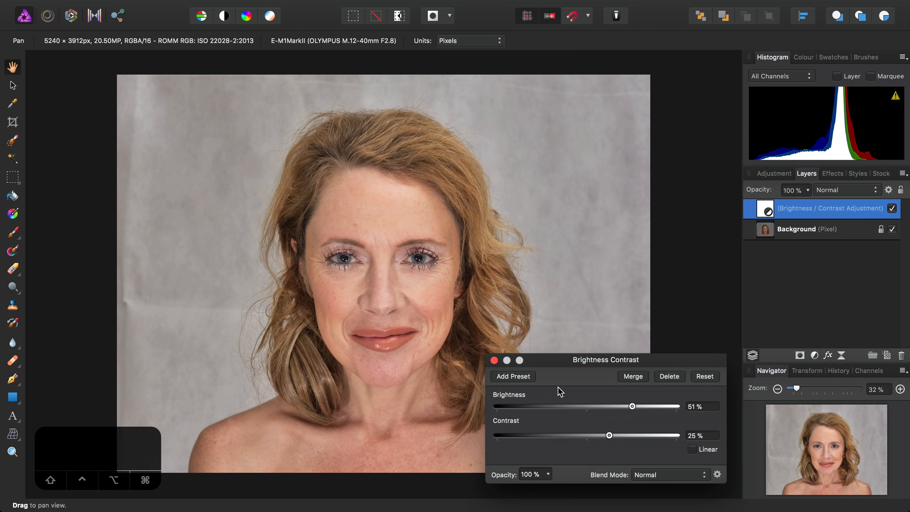
click(494, 360)
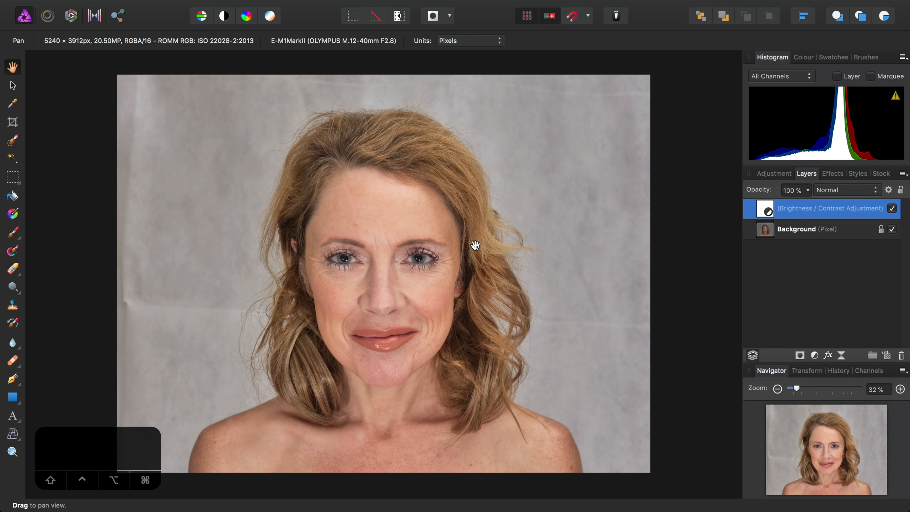
Apply Frequency Separation with a 2 px radius to the Background layer.
click(795, 230)
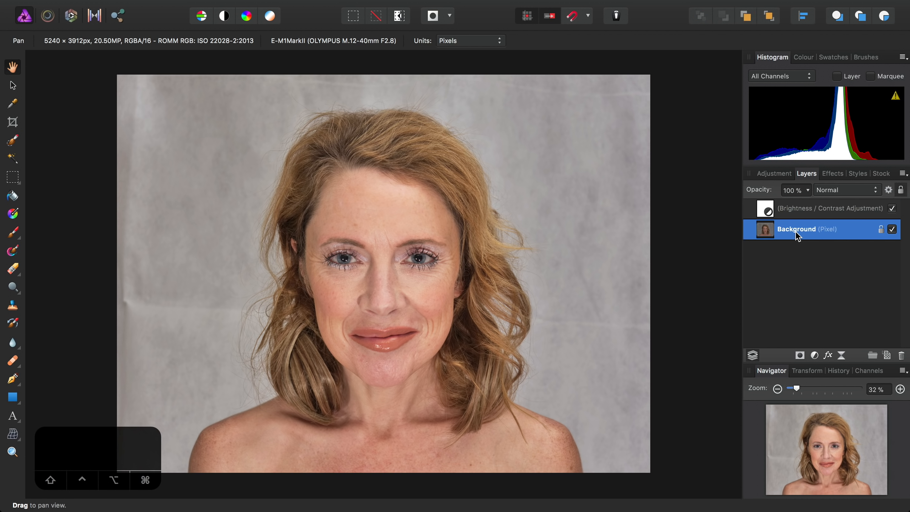
click(392, 6)
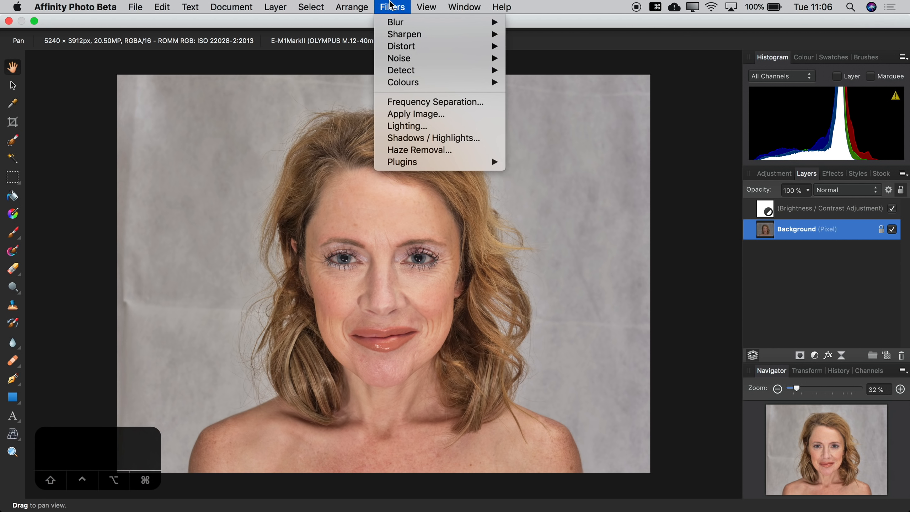
click(407, 104)
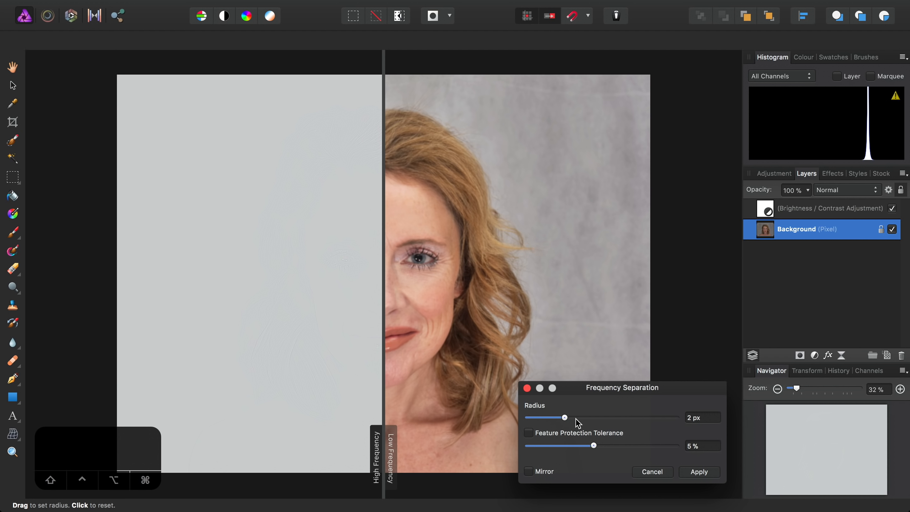
click(699, 471)
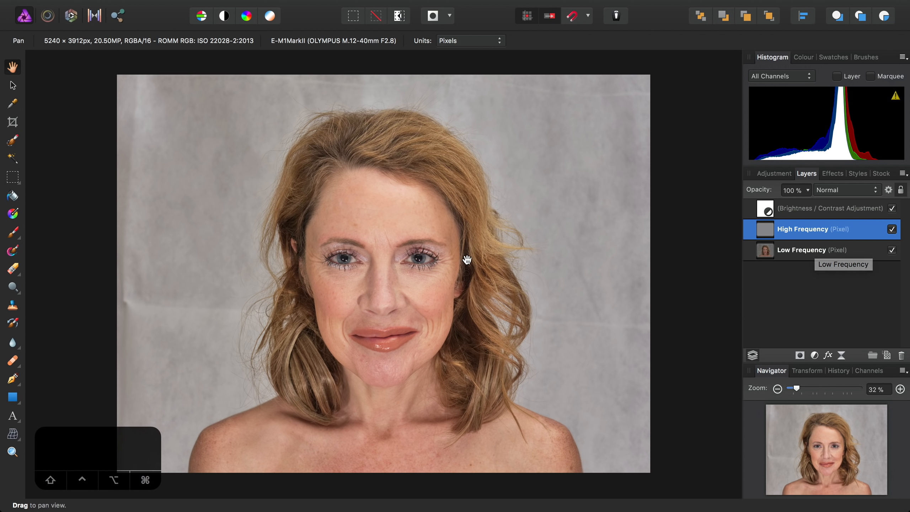
Hide the High Frequency layer and select the Low Frequency layer for editing.
click(892, 229)
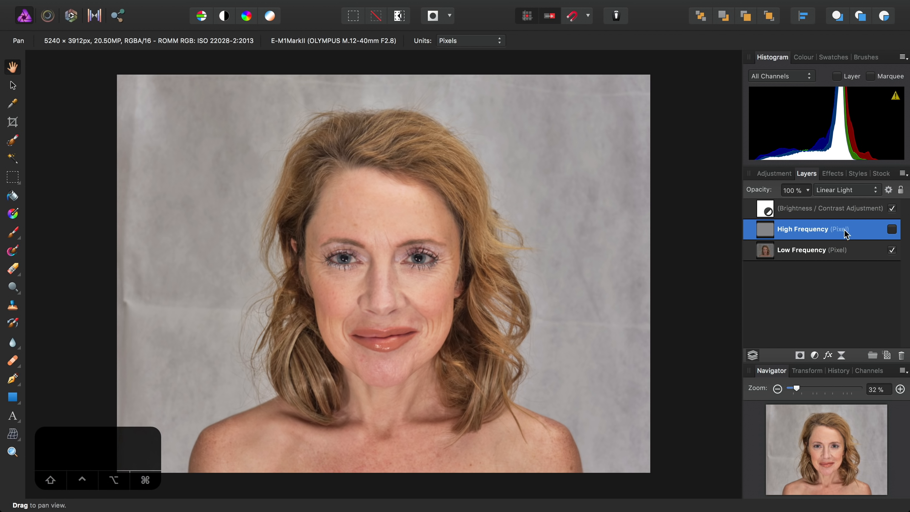
click(824, 251)
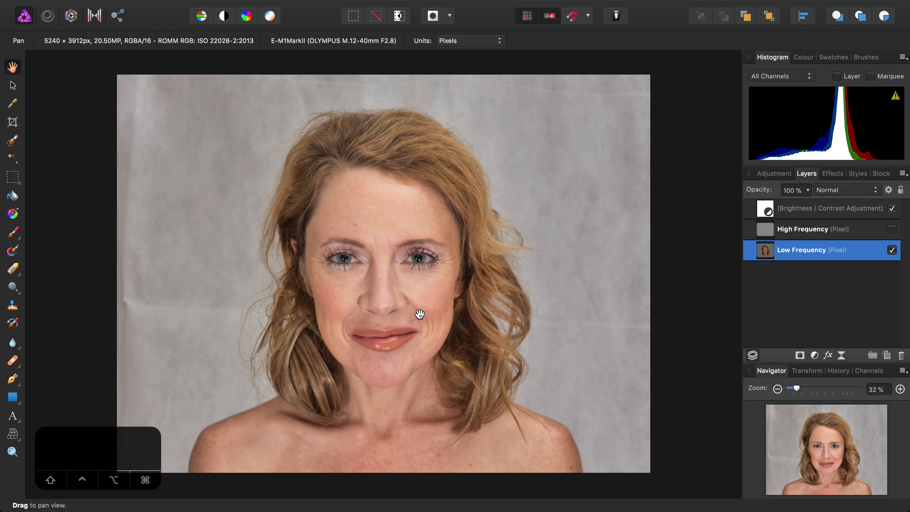
Remove the red spots and pale mark on the chin just below the lower lip with the Blemish Removal Tool at 50 px width.
scroll(365, 390, up, 10)
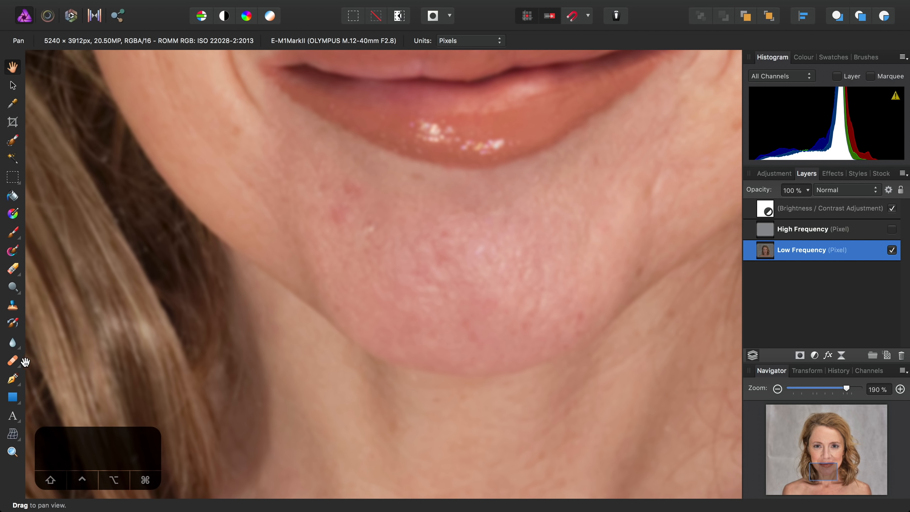
click(17, 364)
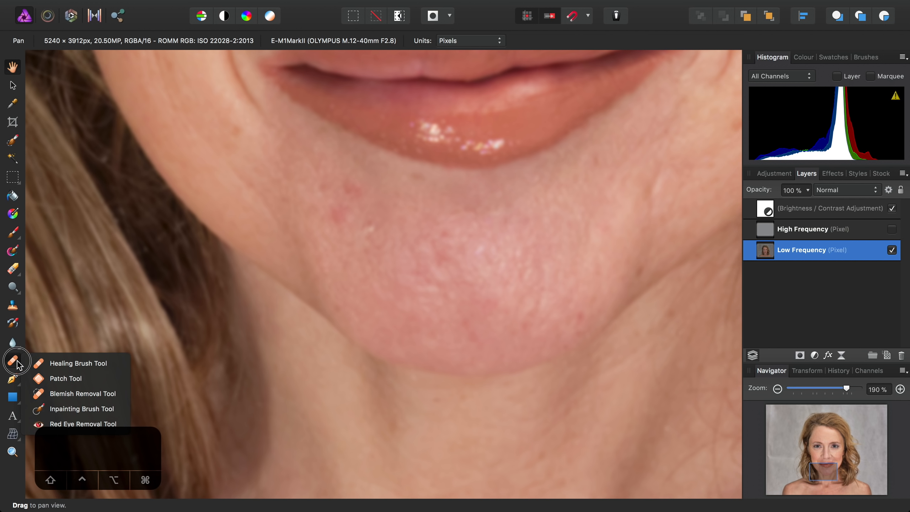
click(83, 393)
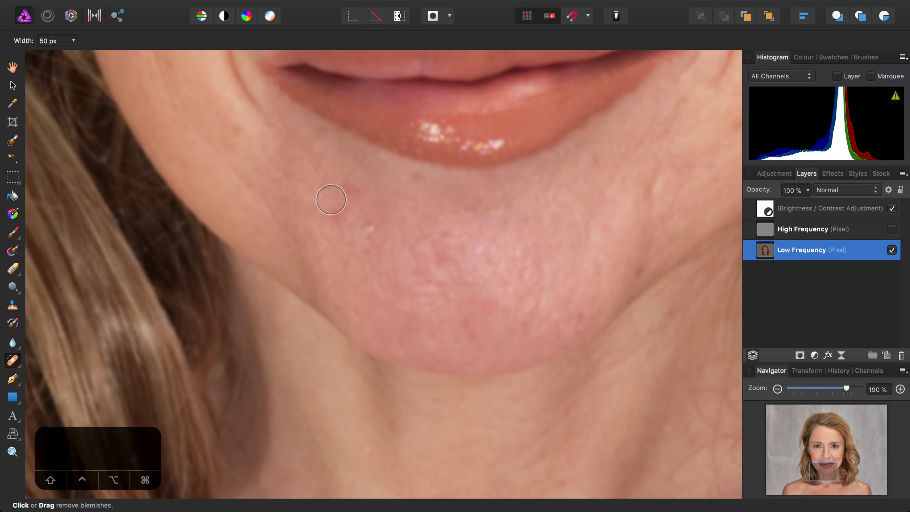
scroll(330, 201, up, 3)
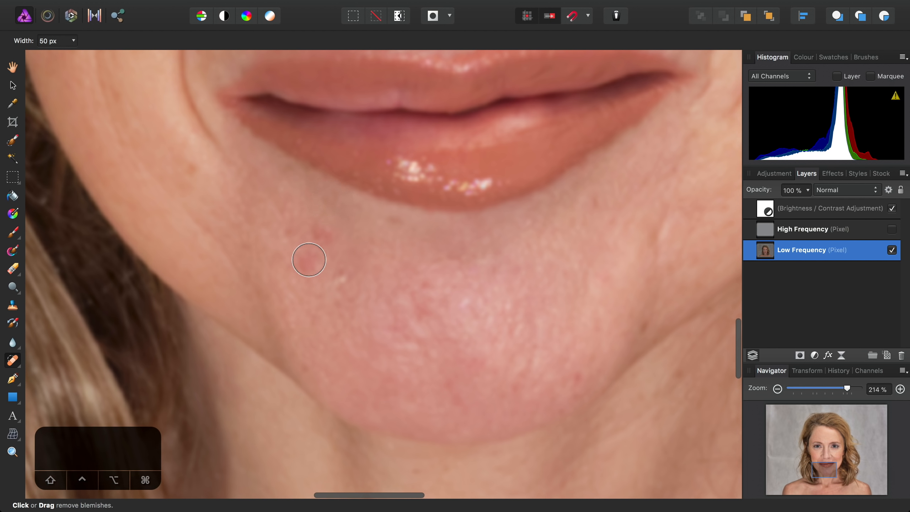
click(303, 263)
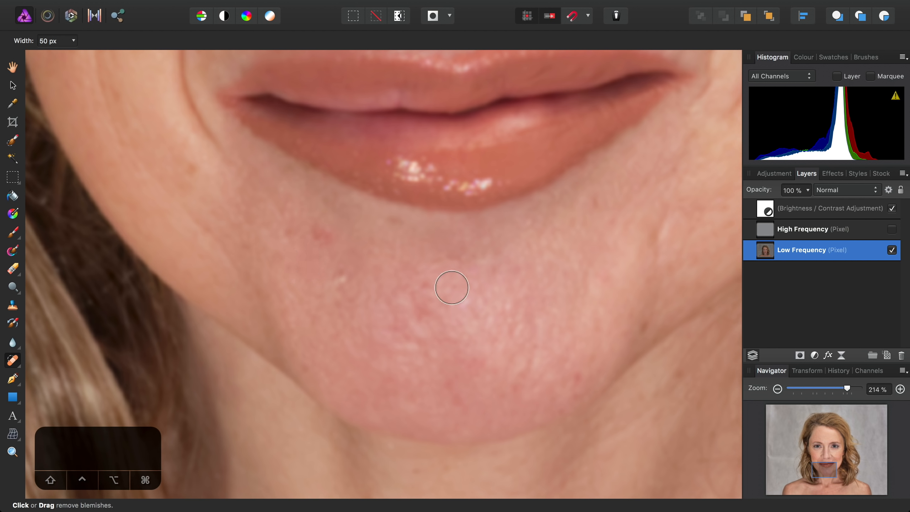
scroll(451, 287, right, 2)
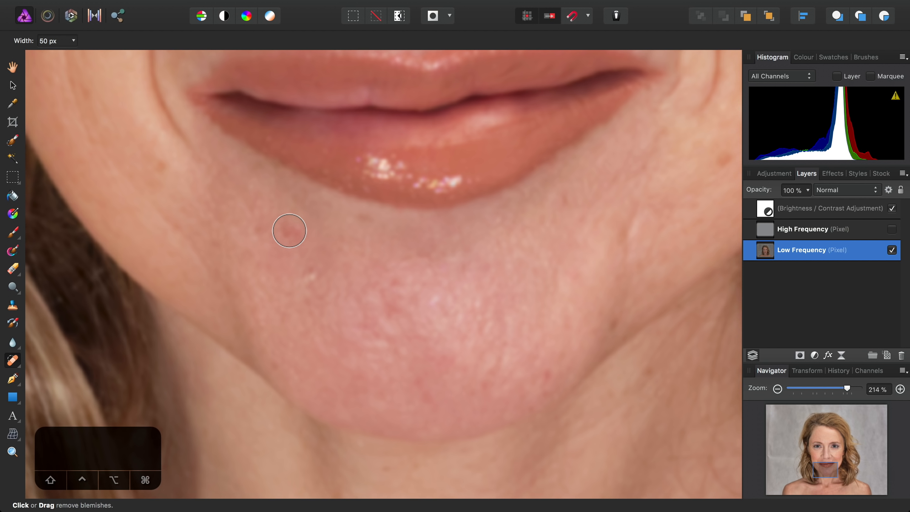
click(289, 231)
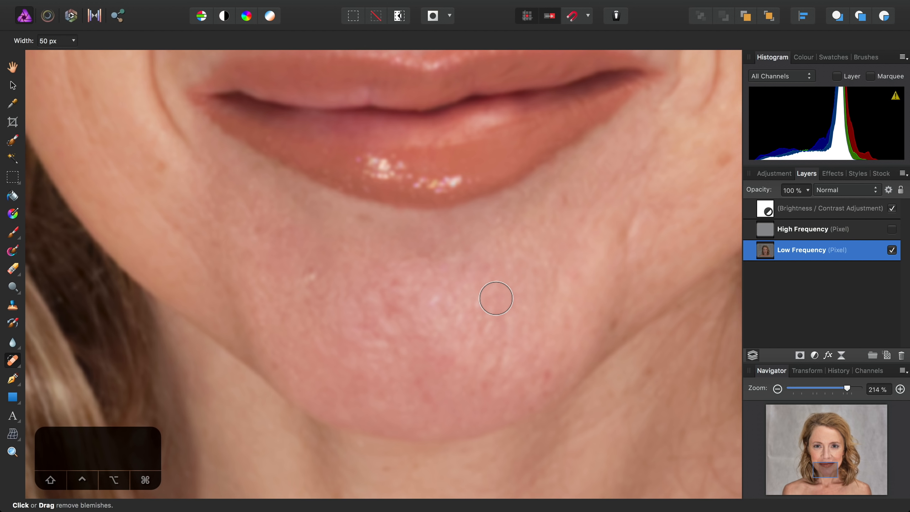
click(310, 276)
Remove the remaining small blemishes along the jawline and on the skin on both sides of the mouth.
scroll(490, 229, right, 5)
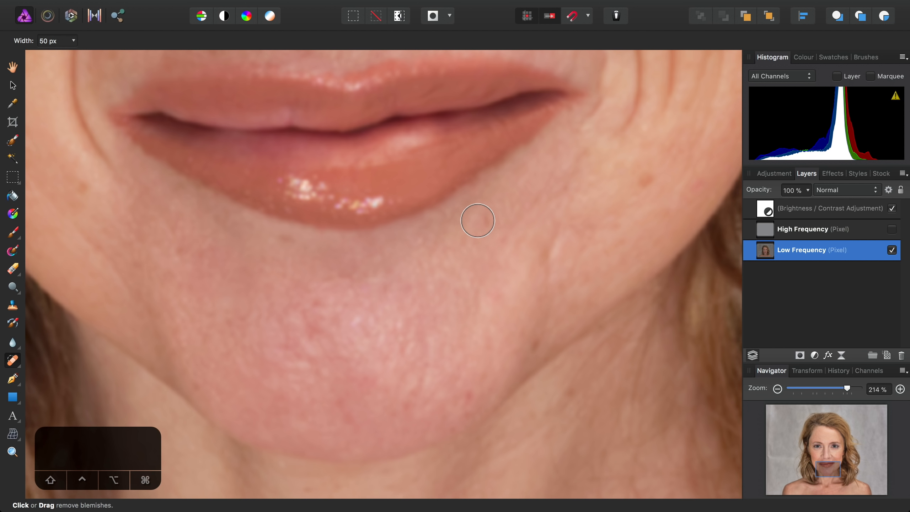
scroll(446, 261, left, 4)
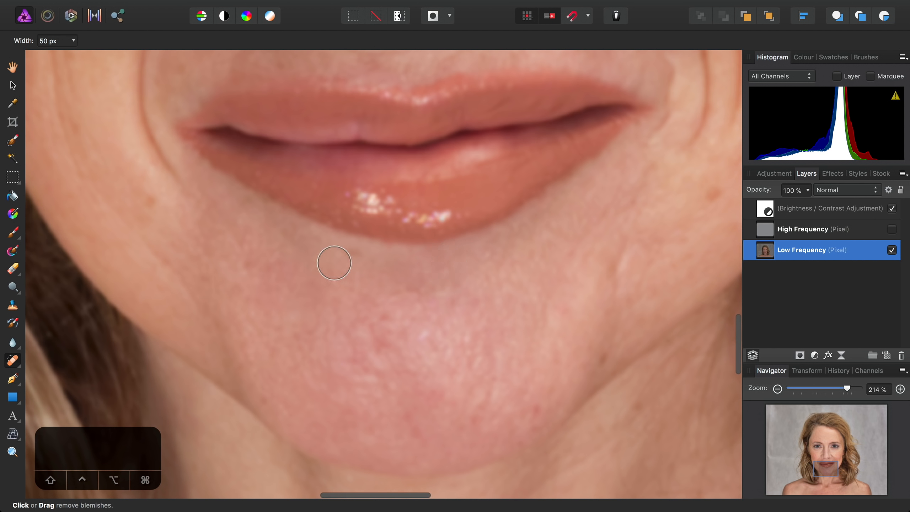
scroll(473, 350, down, 3)
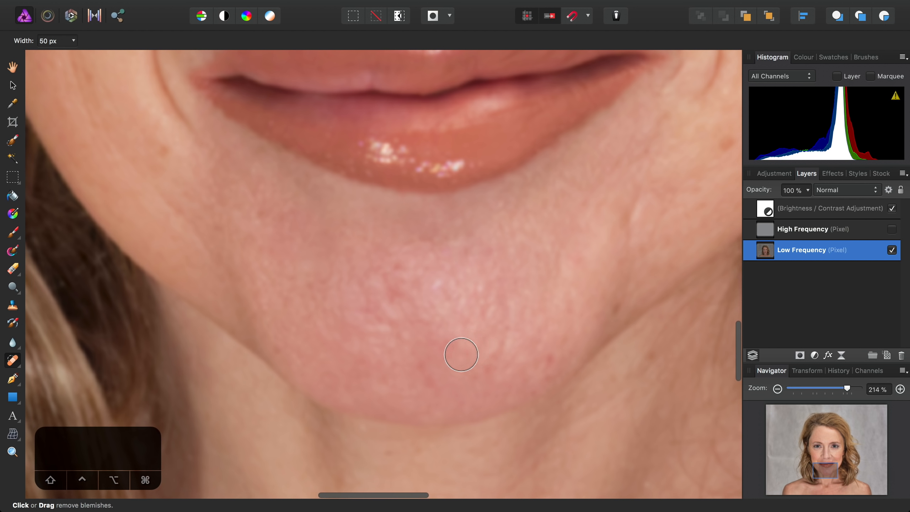
scroll(499, 260, right, 3)
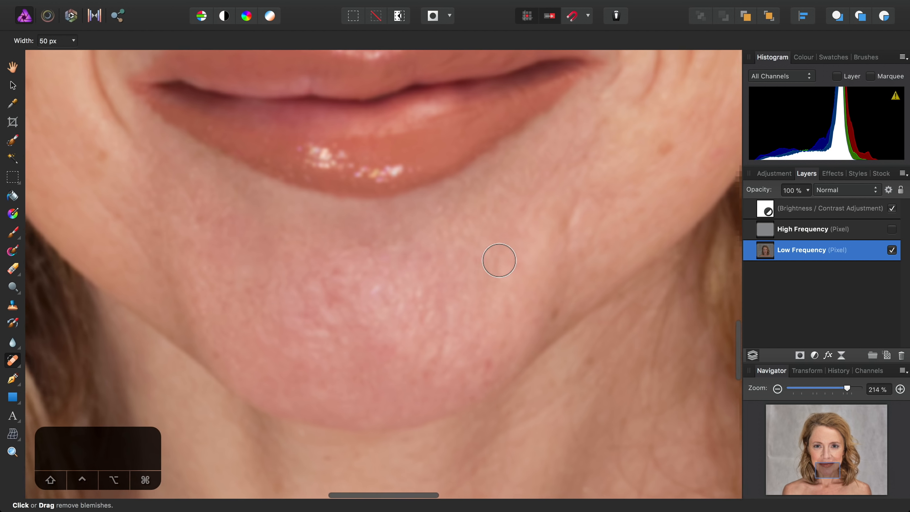
scroll(340, 278, left, 3)
scroll(340, 278, up, 2)
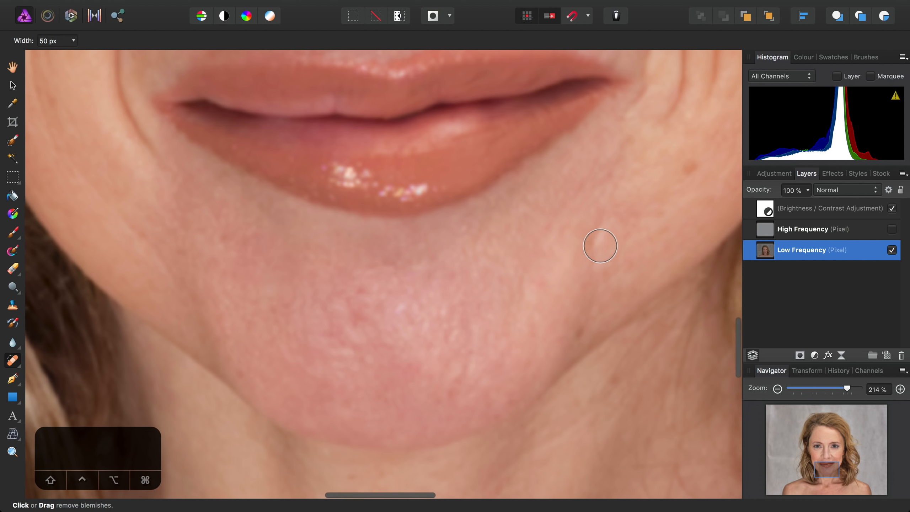
scroll(599, 243, right, 4)
scroll(599, 244, up, 1)
scroll(412, 324, left, 4)
scroll(412, 324, down, 1)
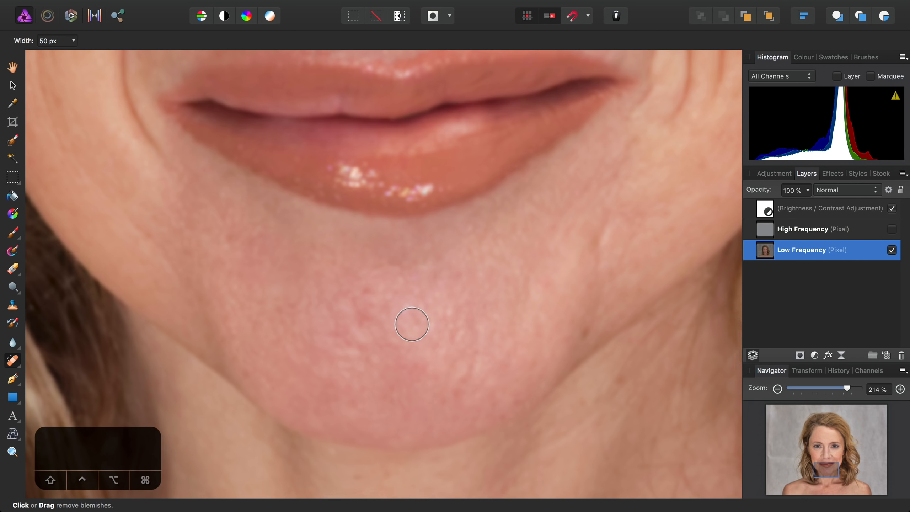
scroll(507, 229, right, 5)
scroll(507, 230, up, 2)
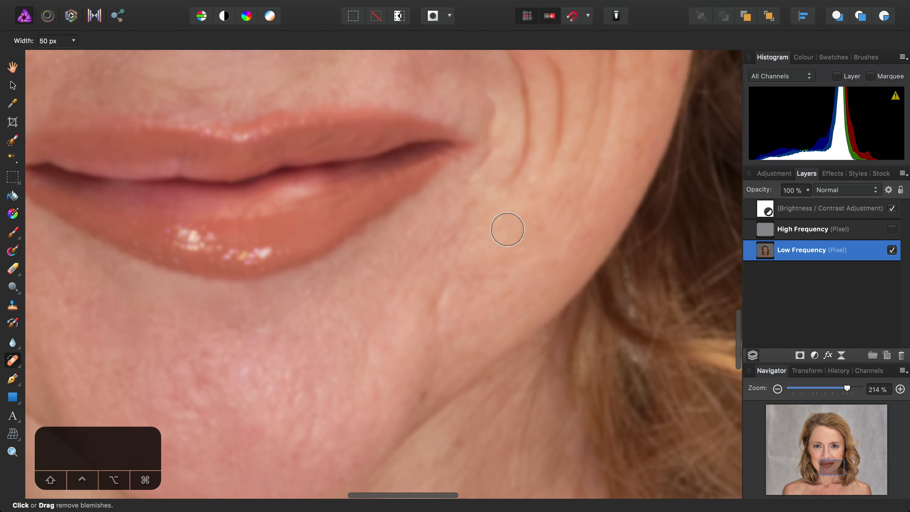
Patch the crease below the mouth corner on the image's right side, using smooth cheek skin as the source for the Patch Tool.
scroll(480, 289, up, 3)
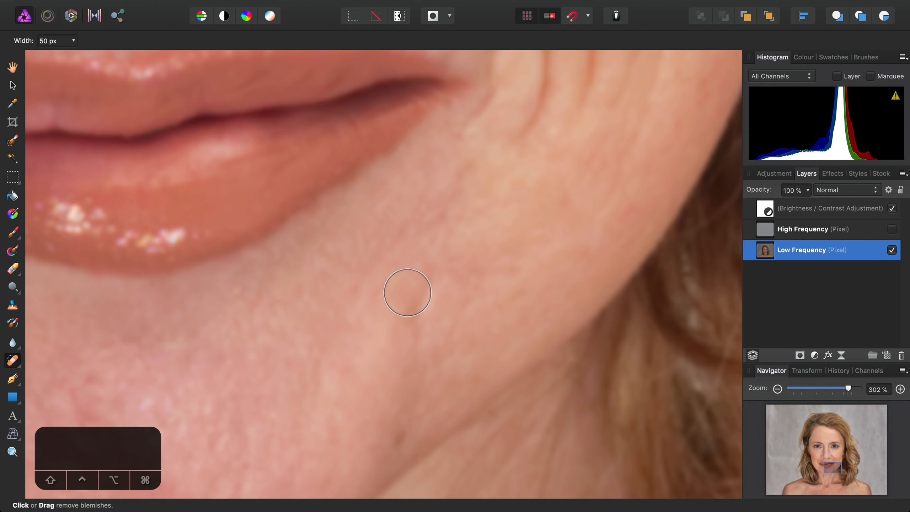
click(15, 360)
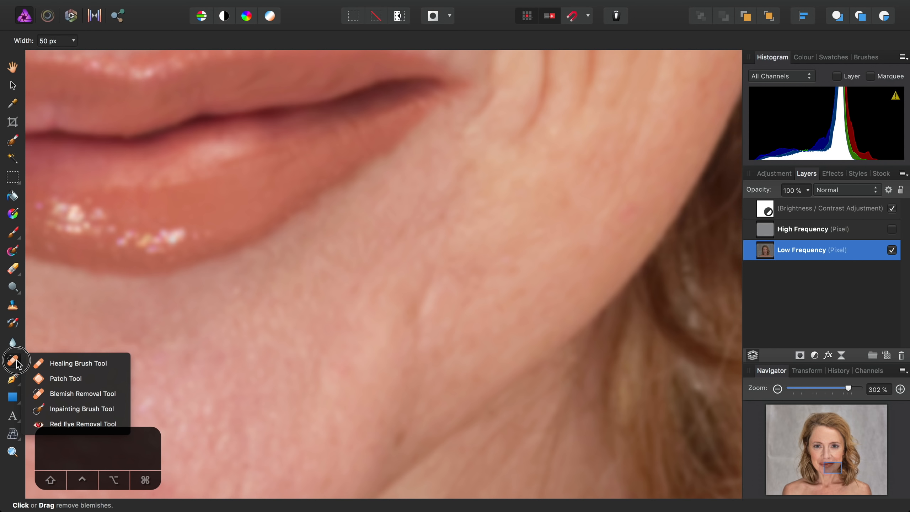
click(65, 378)
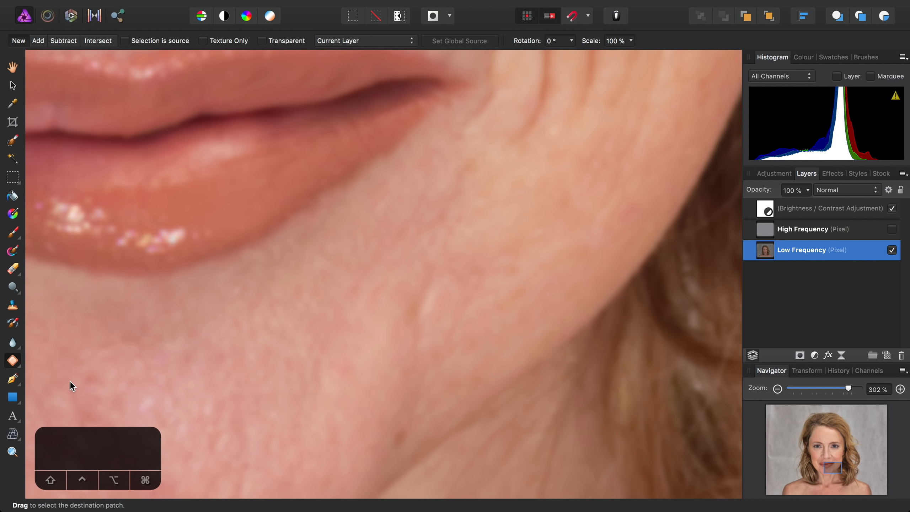
scroll(425, 257, down, 5)
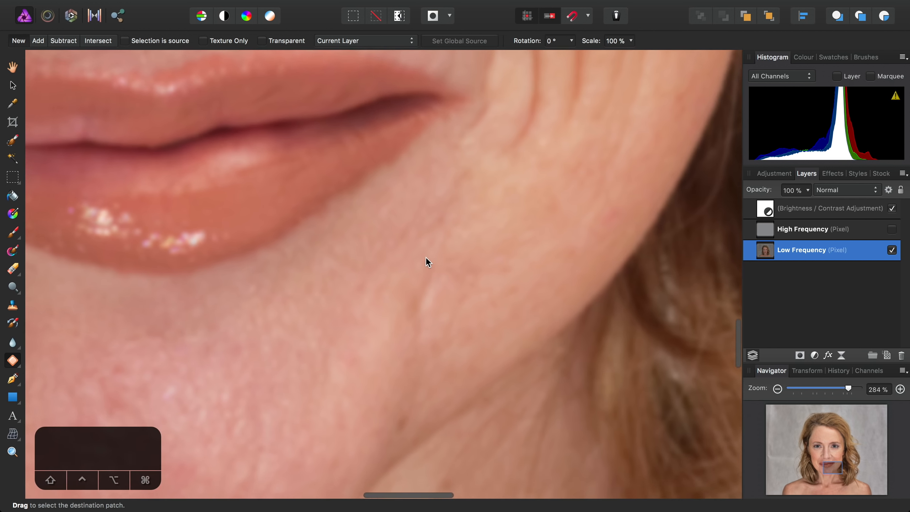
mouse_move(427, 246)
mouse_down()
mouse_move(403, 293)
mouse_move(404, 317)
mouse_move(418, 331)
mouse_move(442, 329)
mouse_move(481, 273)
mouse_move(458, 224)
mouse_up()
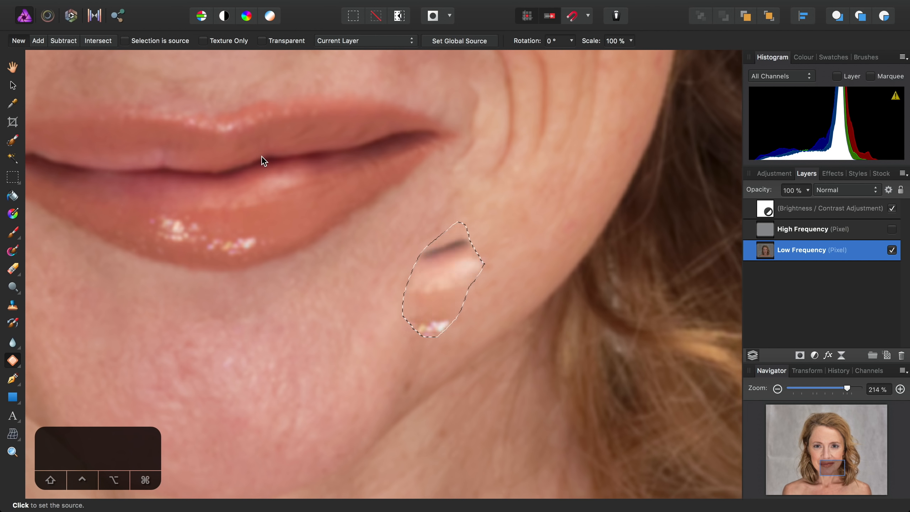
scroll(417, 200, up, 4)
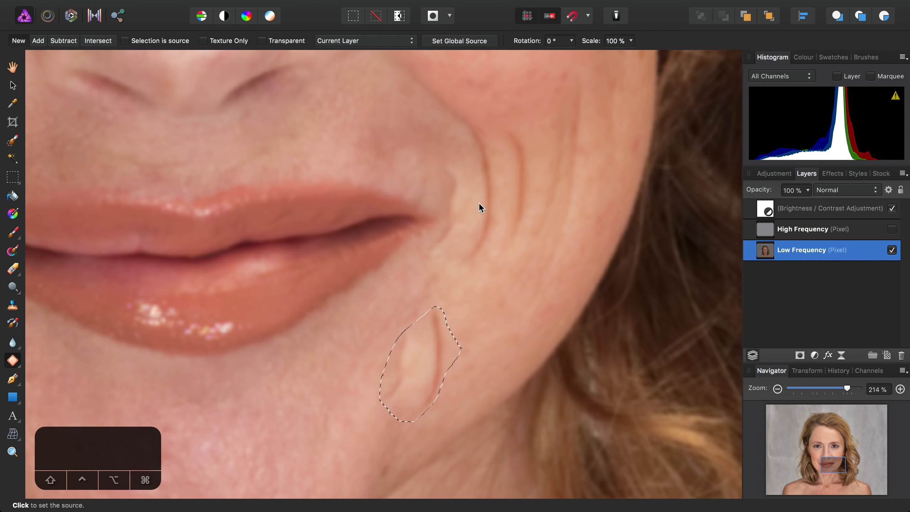
scroll(478, 204, down, 3)
scroll(478, 203, up, 5)
scroll(478, 204, right, 3)
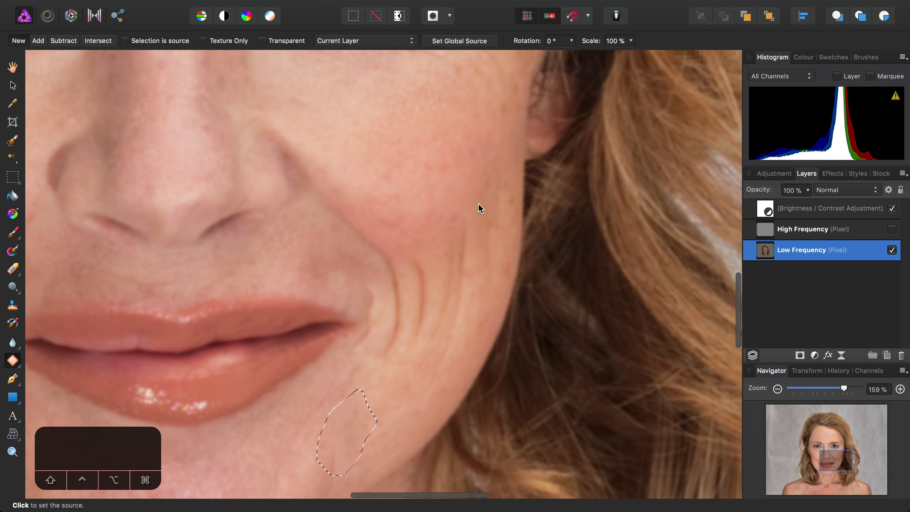
scroll(438, 135, down, 1)
scroll(438, 135, left, 1)
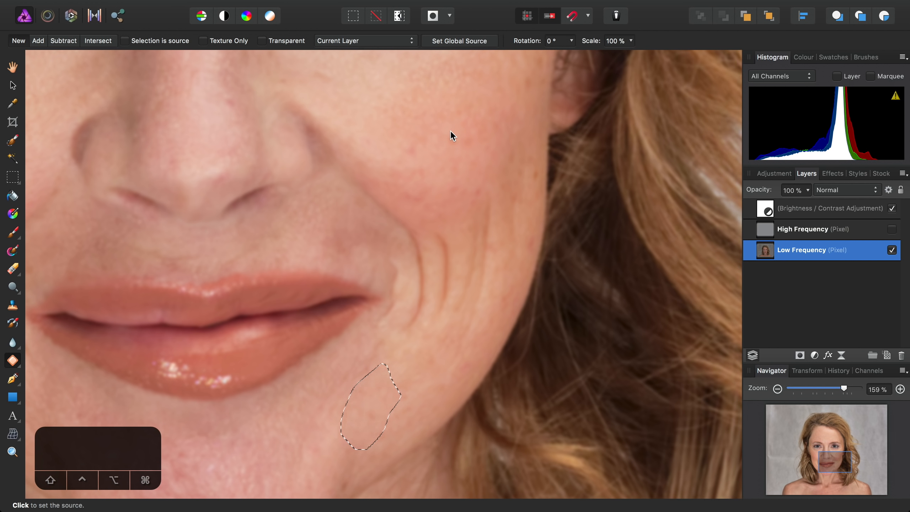
click(450, 131)
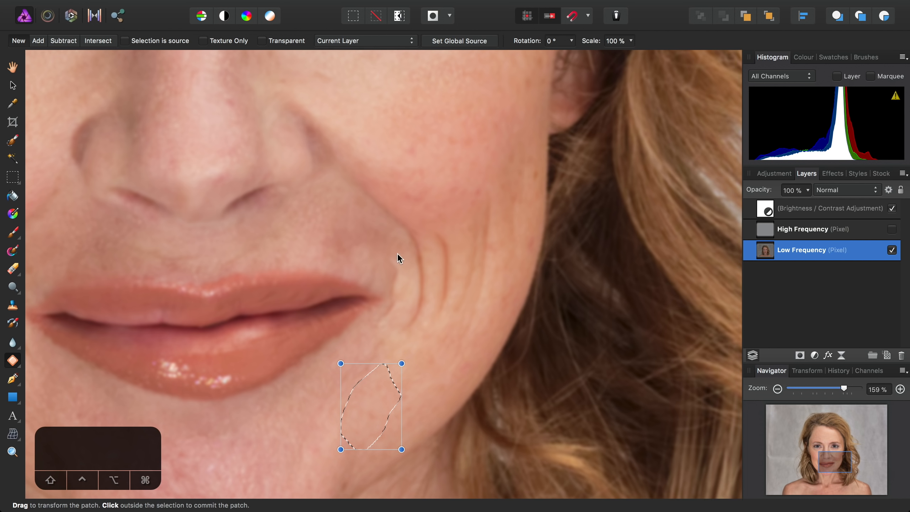
click(452, 174)
Patch the curved crease directly beside the same mouth corner with clean skin from the cheek and commit it.
scroll(349, 299, down, 3)
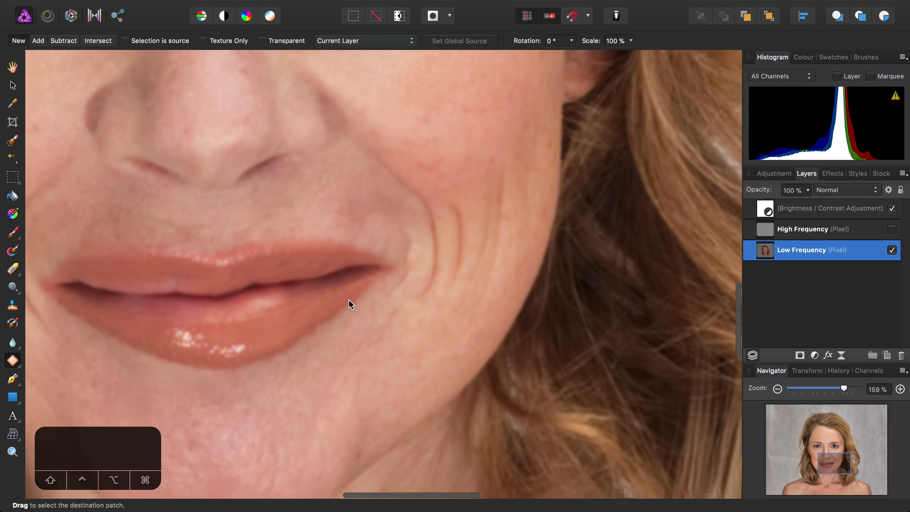
scroll(349, 299, down, 2)
scroll(348, 299, left, 1)
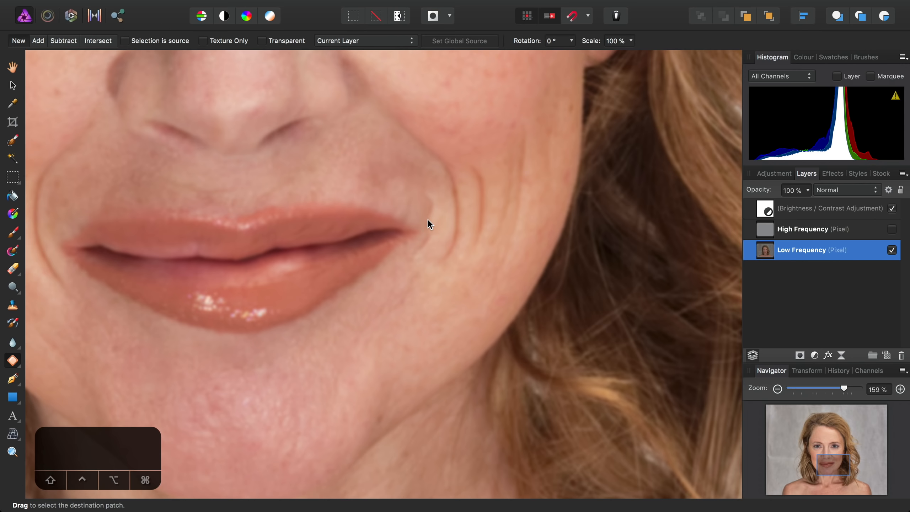
scroll(428, 219, up, 5)
scroll(397, 240, up, 1)
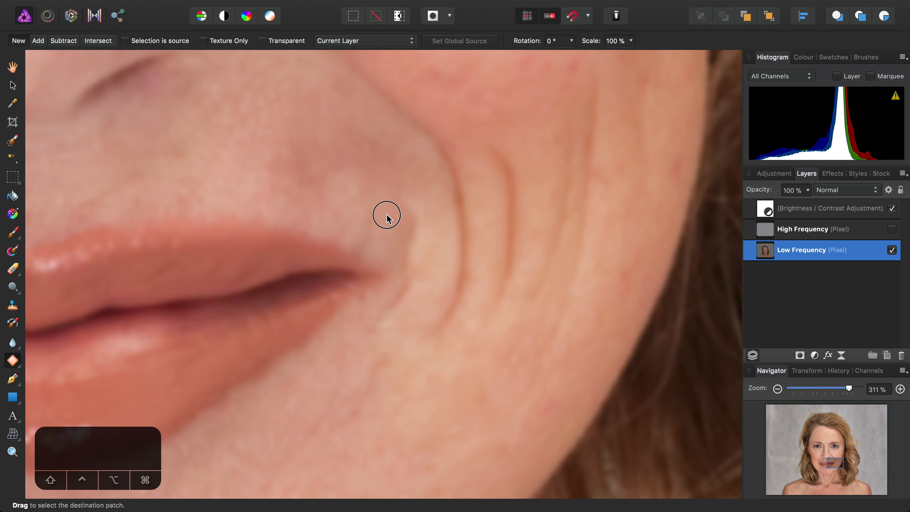
mouse_move(386, 212)
mouse_down()
mouse_move(394, 279)
mouse_move(366, 327)
mouse_move(375, 341)
mouse_move(406, 319)
mouse_move(427, 258)
mouse_move(417, 196)
mouse_move(404, 181)
mouse_move(384, 179)
mouse_up()
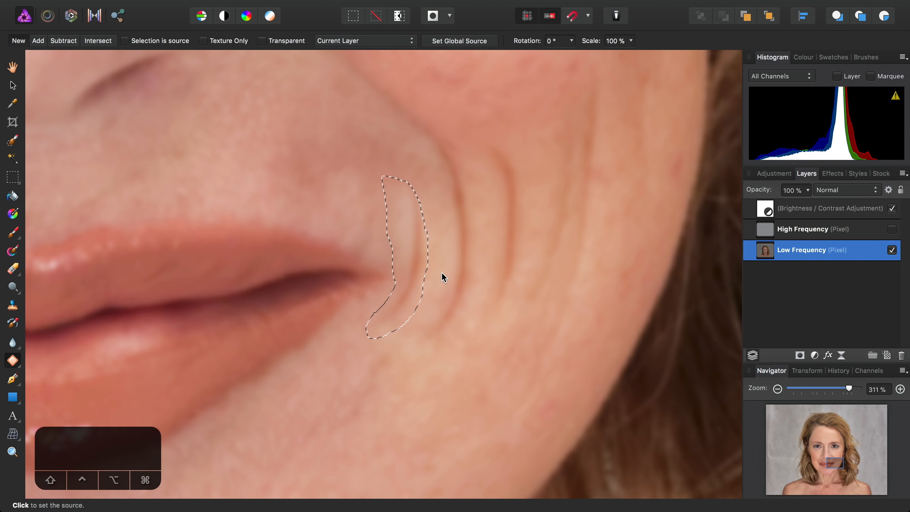
scroll(439, 273, down, 5)
scroll(439, 273, up, 5)
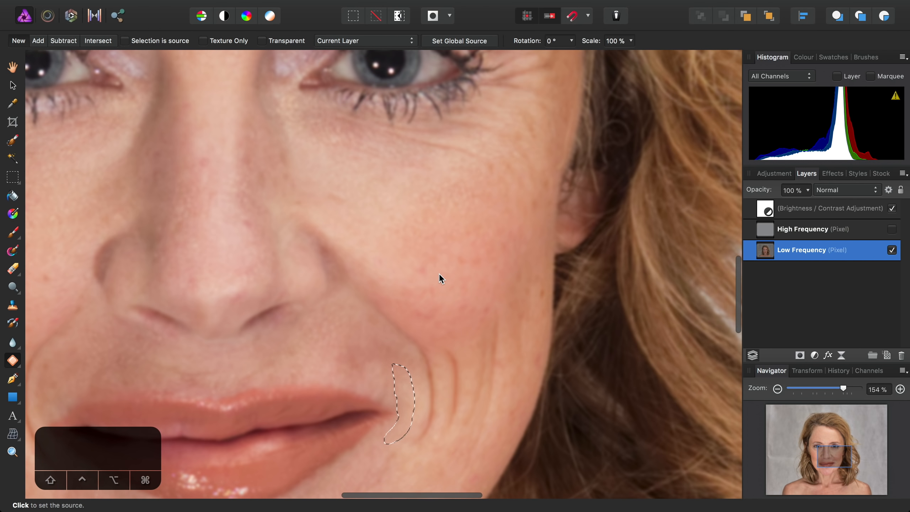
click(483, 214)
scroll(442, 253, down, 3)
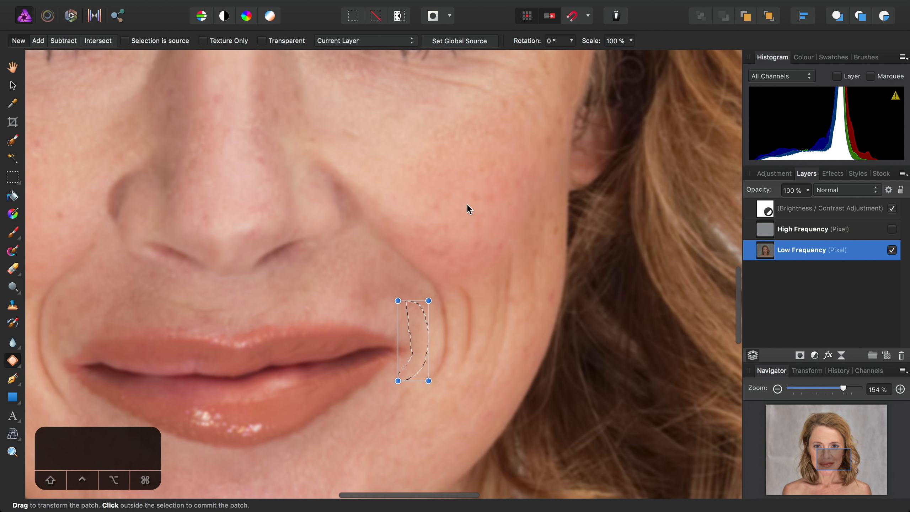
click(467, 204)
Outline the curved shadow along the outer edge of the nostril on the image's left side with the Patch Tool.
scroll(387, 398, up, 2)
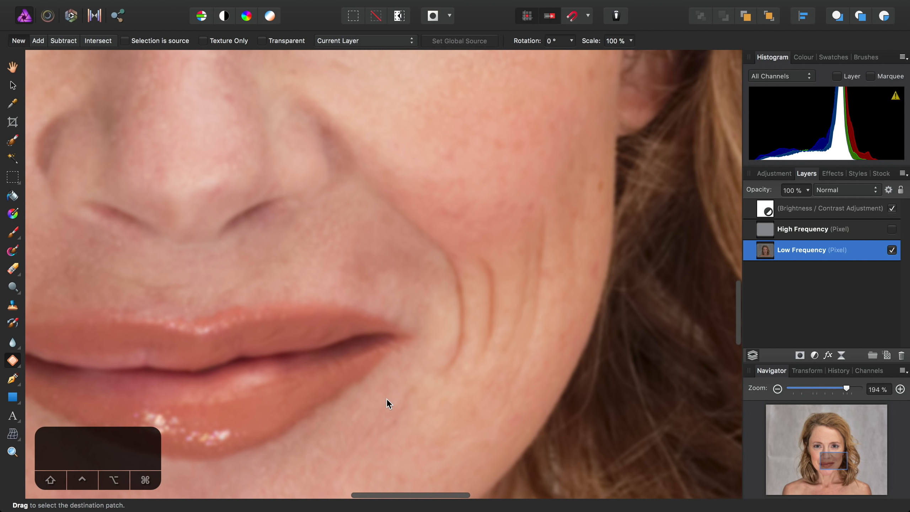
scroll(387, 398, down, 3)
scroll(311, 314, left, 3)
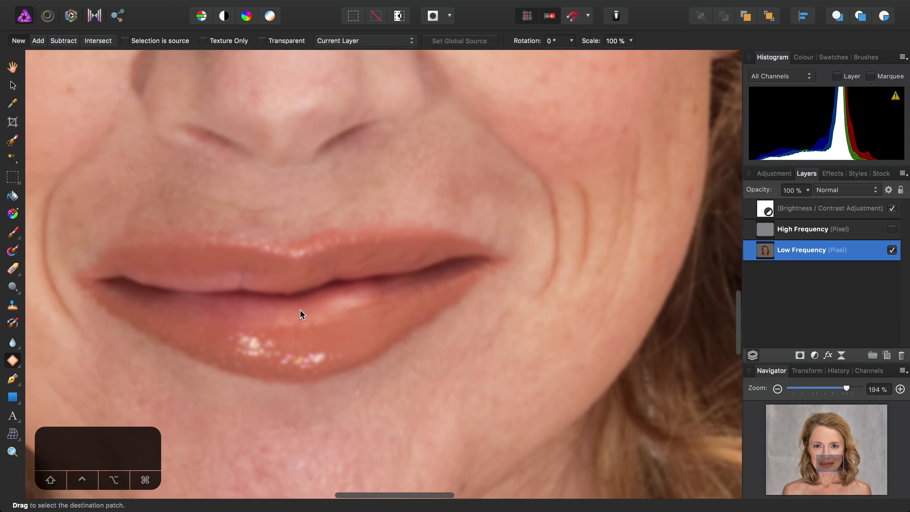
scroll(300, 309, up, 3)
scroll(300, 309, up, 2)
scroll(300, 309, left, 2)
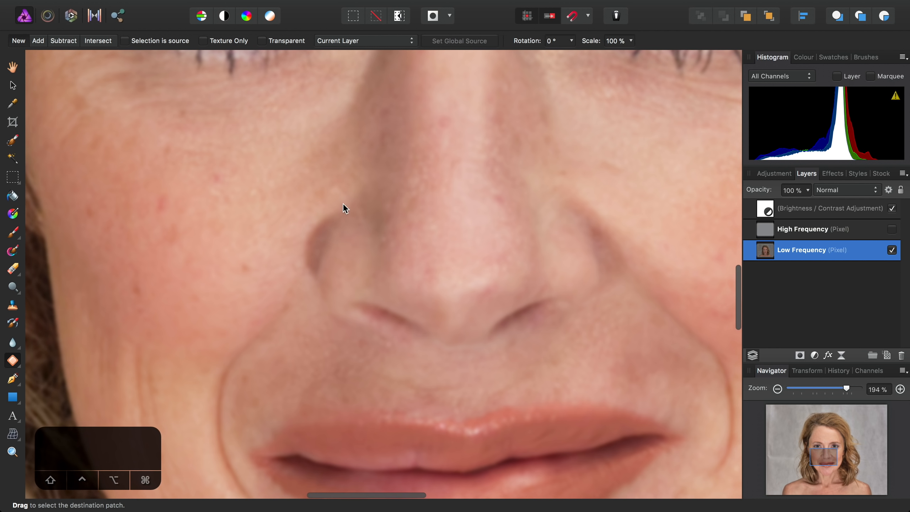
scroll(343, 205, up, 3)
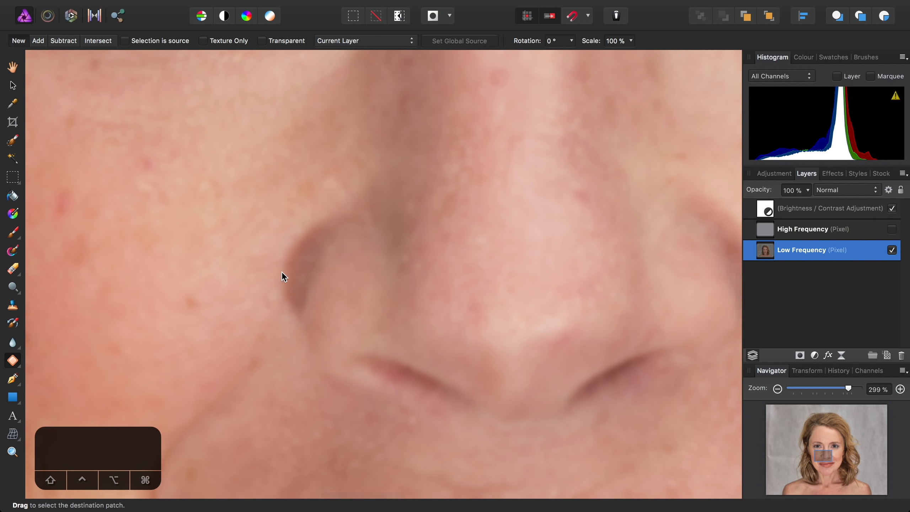
scroll(408, 254, right, 4)
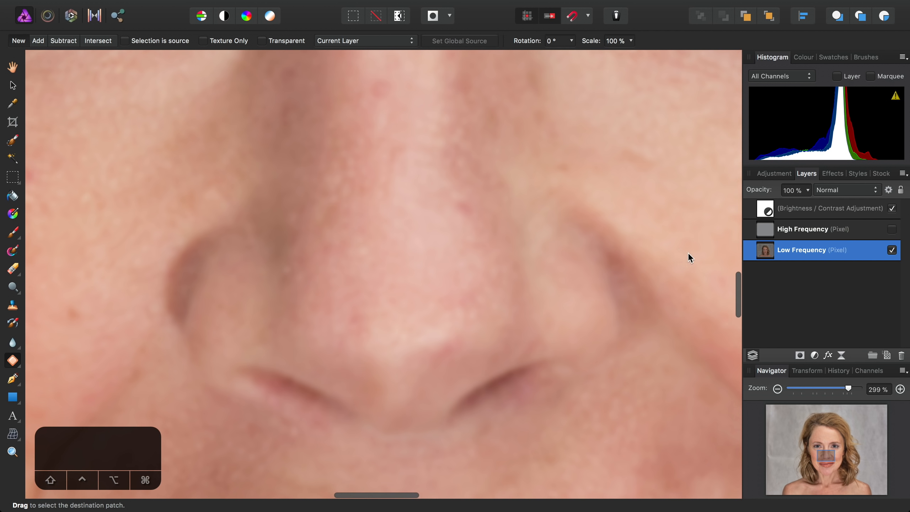
scroll(277, 334, up, 5)
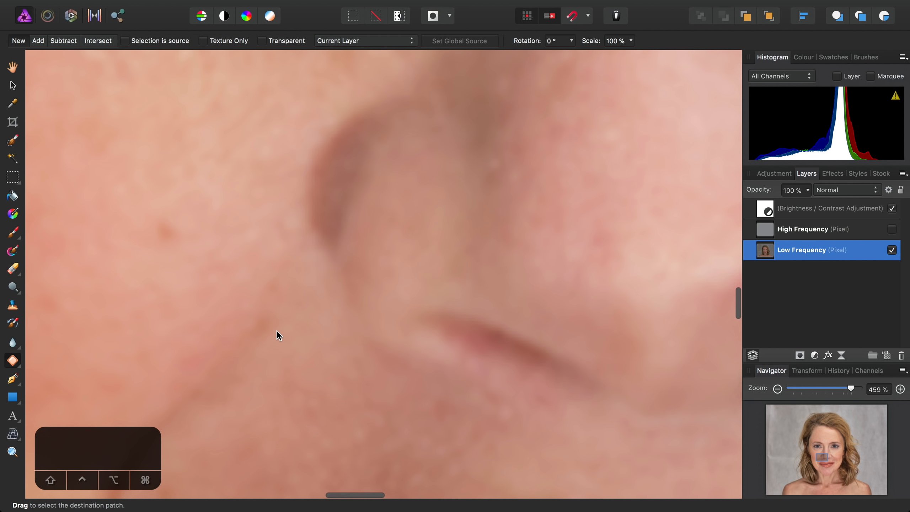
scroll(312, 262, up, 1)
mouse_move(361, 120)
mouse_down()
mouse_move(314, 152)
mouse_move(286, 206)
mouse_move(293, 276)
mouse_move(315, 310)
mouse_move(339, 307)
mouse_move(352, 217)
mouse_move(431, 116)
mouse_move(423, 102)
mouse_move(394, 100)
mouse_up()
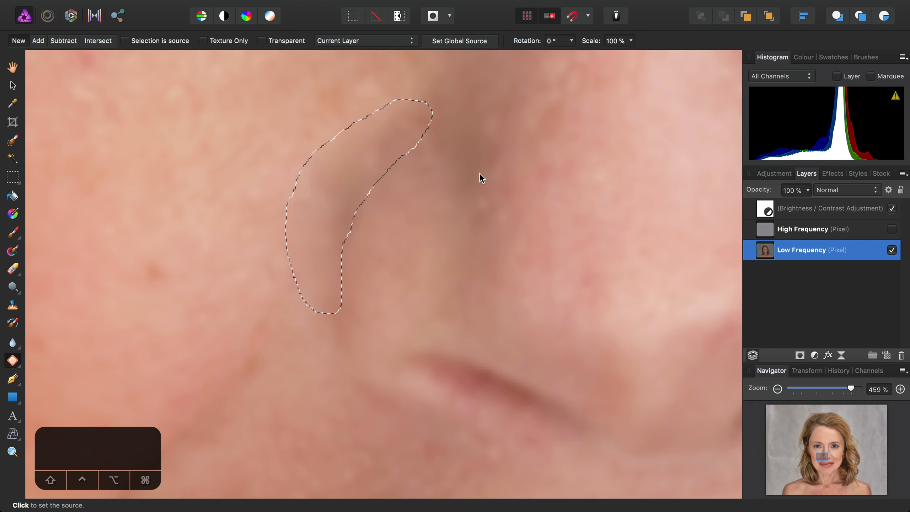
Try to patch the outlined nostril shadow with skin from the middle of the nose, then undo the deselection.
scroll(478, 179, down, 5)
scroll(478, 179, up, 1)
scroll(478, 179, right, 1)
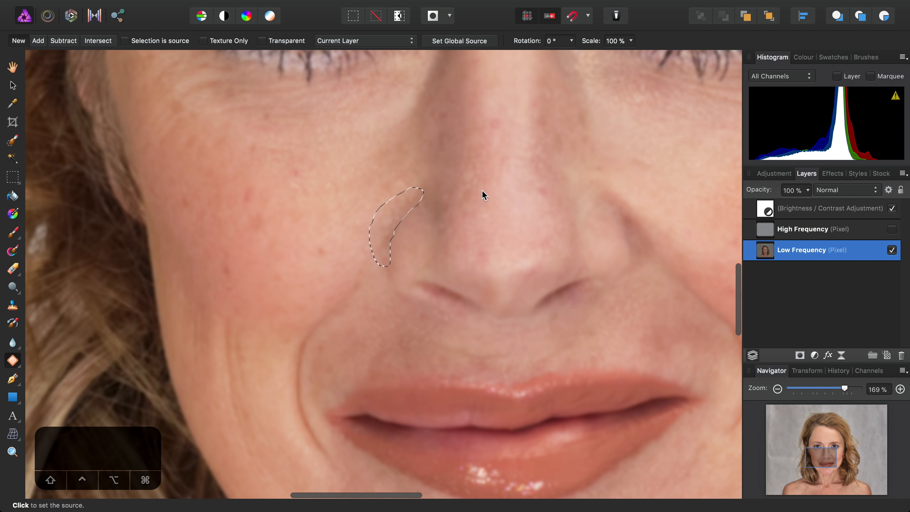
scroll(480, 184, up, 2)
scroll(479, 184, right, 2)
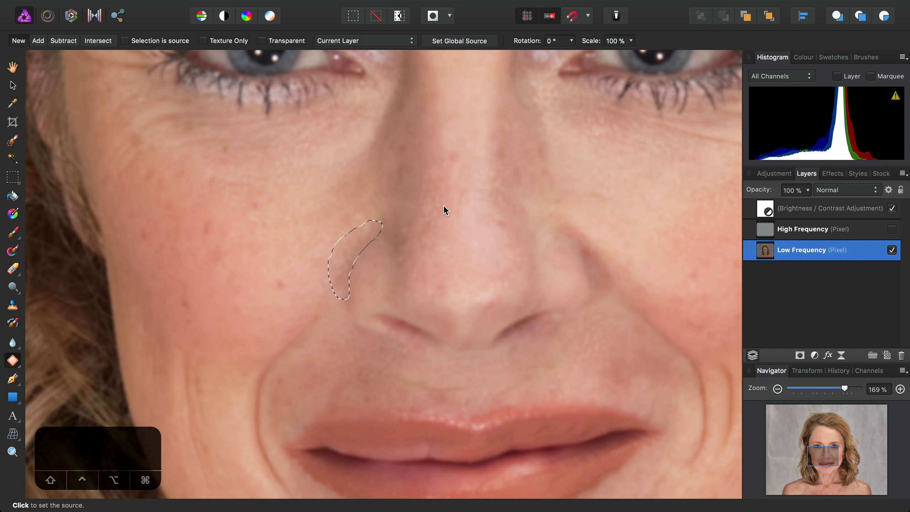
click(458, 211)
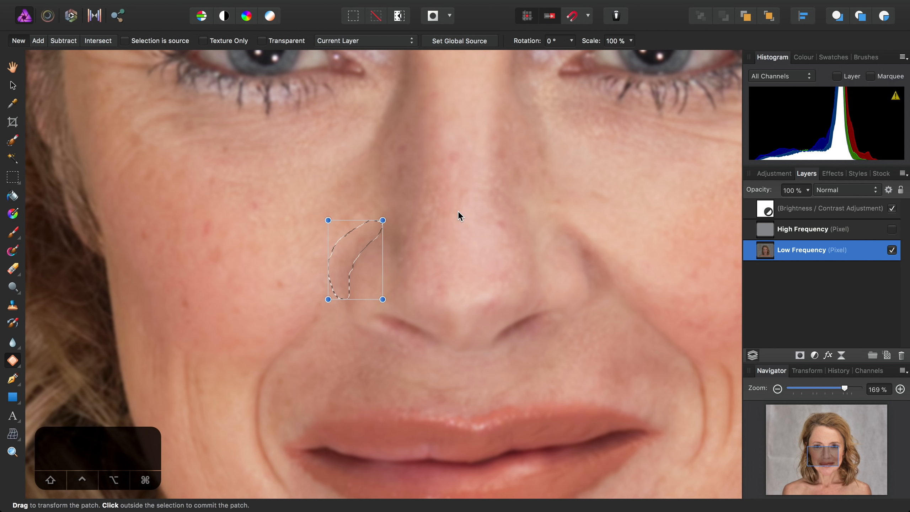
click(493, 240)
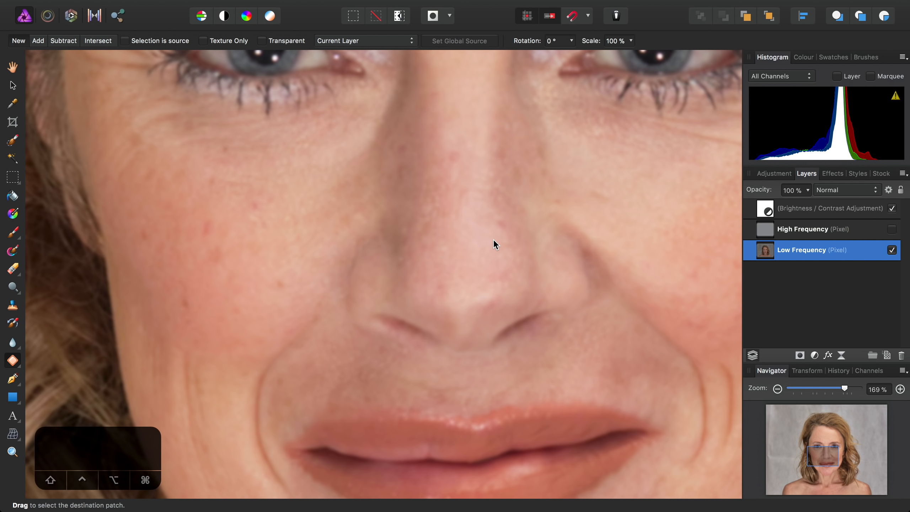
scroll(494, 240, right, 3)
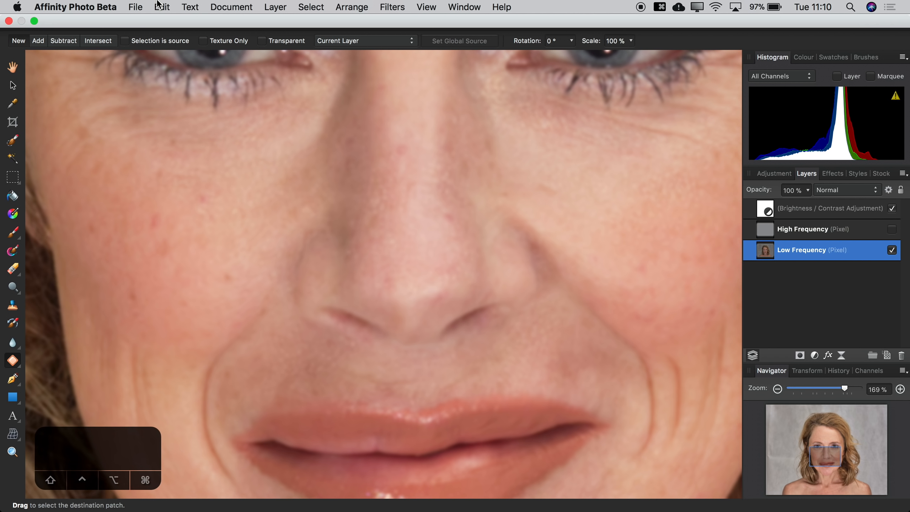
click(162, 6)
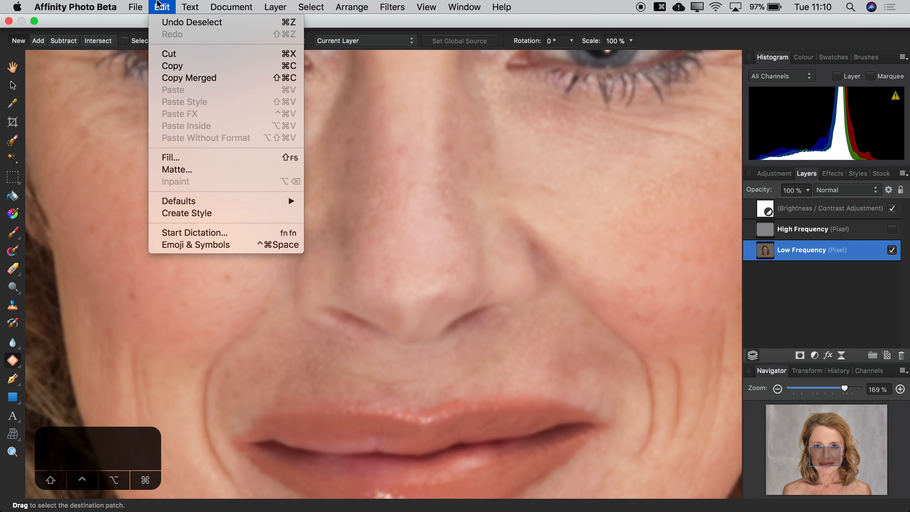
click(163, 22)
Patch the outlined nostril shadow using smooth skin from the cheek on the image's left side and commit it.
scroll(386, 295, up, 3)
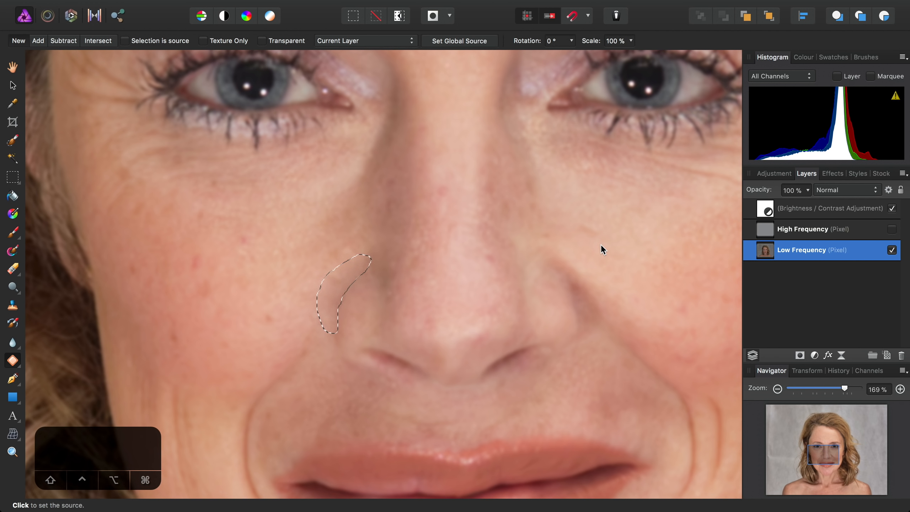
click(166, 251)
click(166, 249)
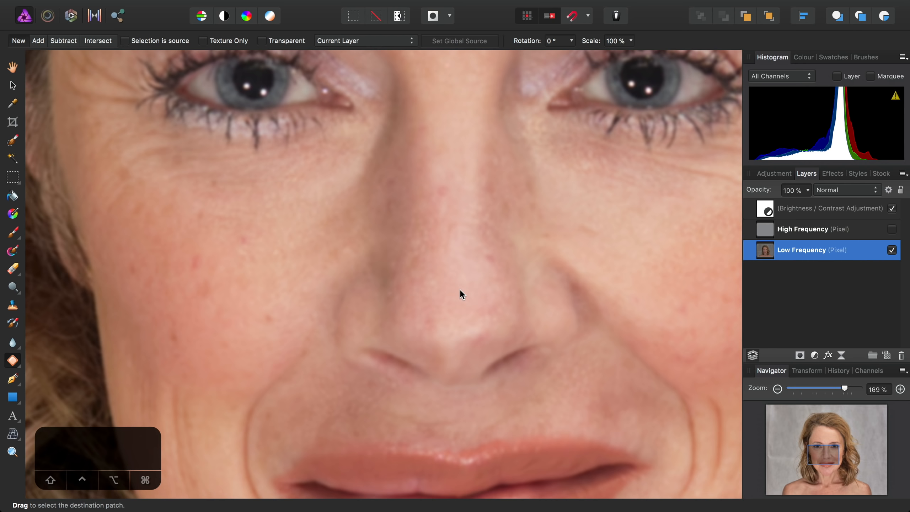
Outline the dark shadow beside the nostril on the image's right side with the Patch Tool.
scroll(495, 287, right, 10)
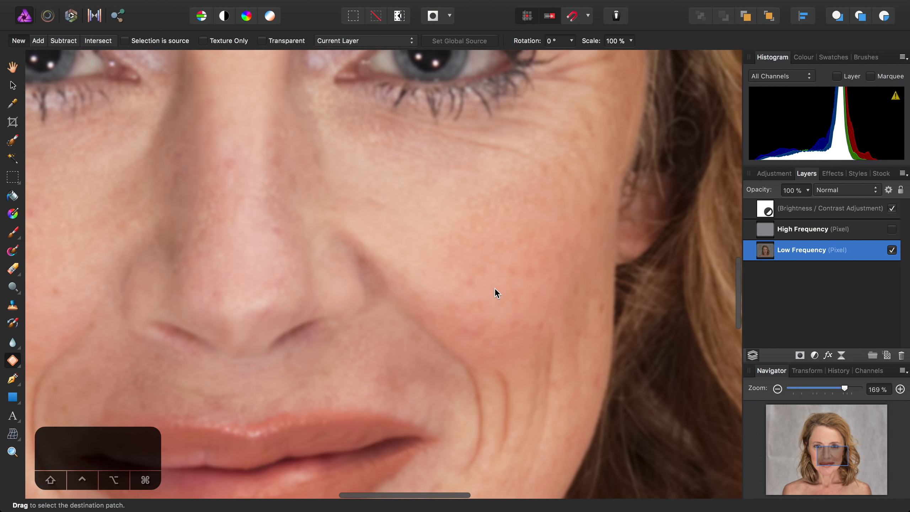
scroll(495, 289, up, 3)
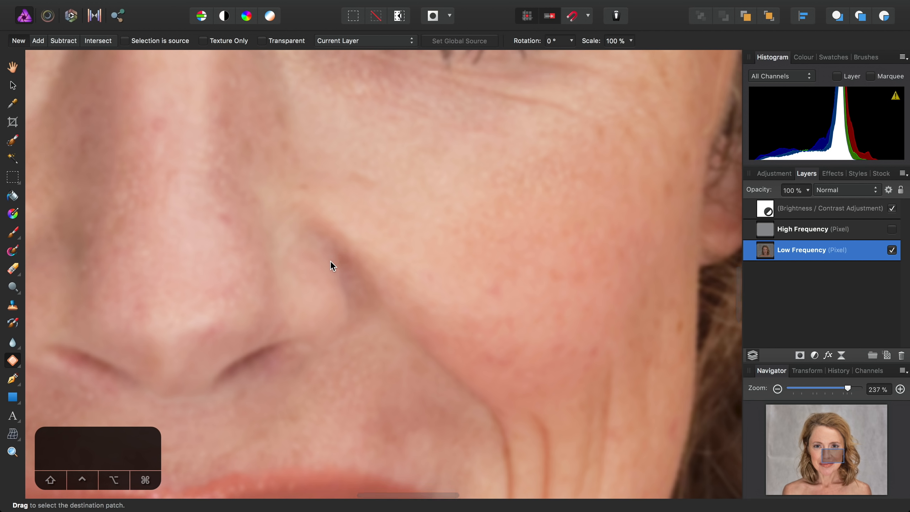
mouse_move(330, 263)
mouse_down()
mouse_move(344, 330)
mouse_move(386, 310)
mouse_move(395, 291)
mouse_move(385, 268)
mouse_move(371, 252)
mouse_move(331, 247)
mouse_up()
Try to patch the outlined shadow with skin from the adjacent cheek, then undo the deselection.
scroll(396, 224, up, 2)
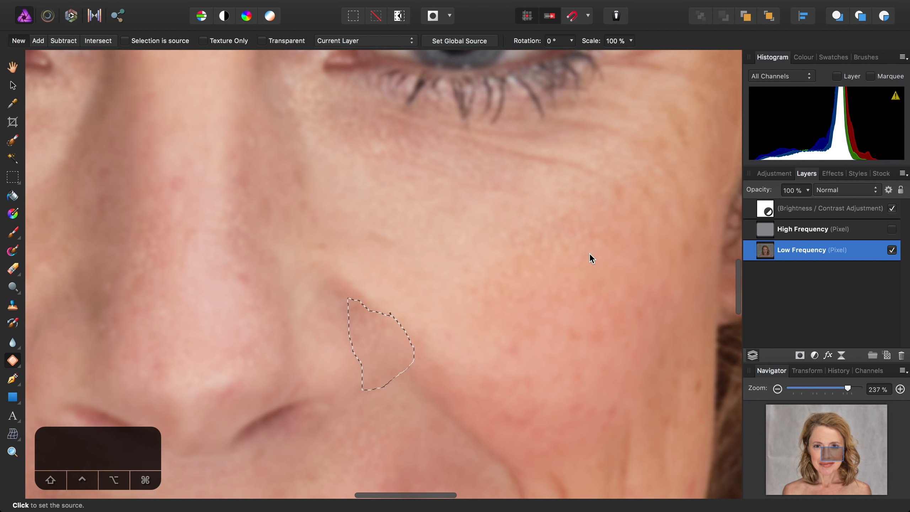
click(589, 254)
click(551, 265)
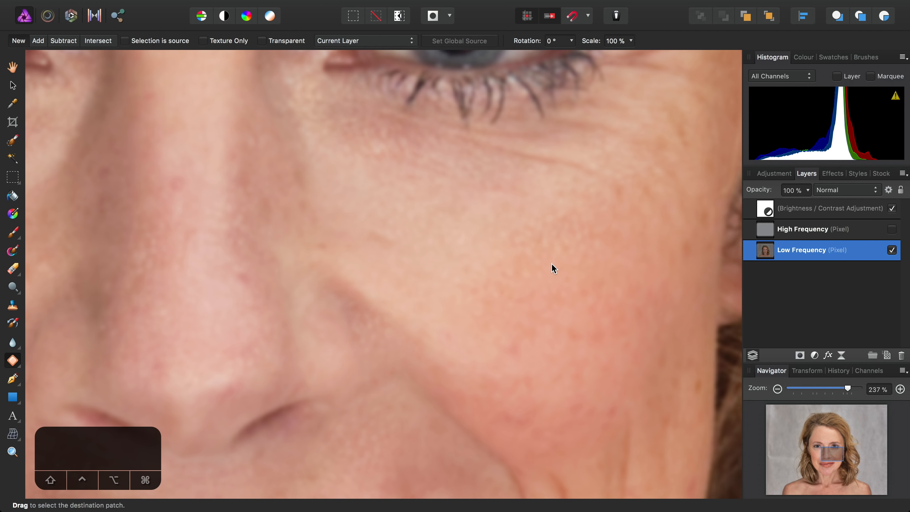
scroll(451, 281, down, 5)
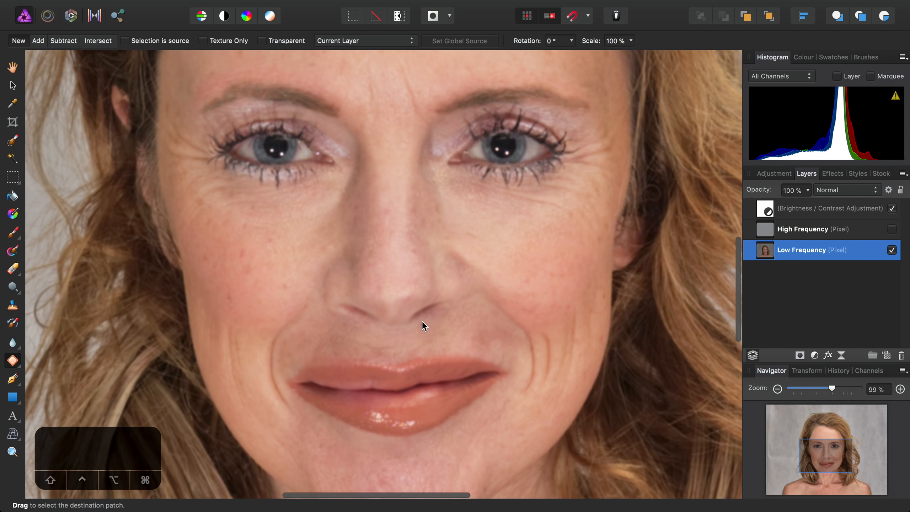
scroll(412, 359, right, 5)
scroll(412, 359, up, 2)
scroll(412, 359, up, 3)
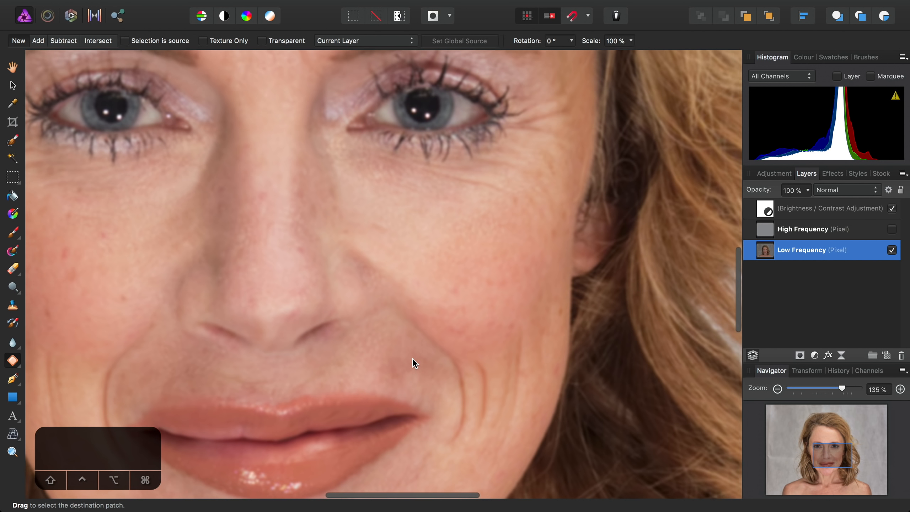
click(170, 5)
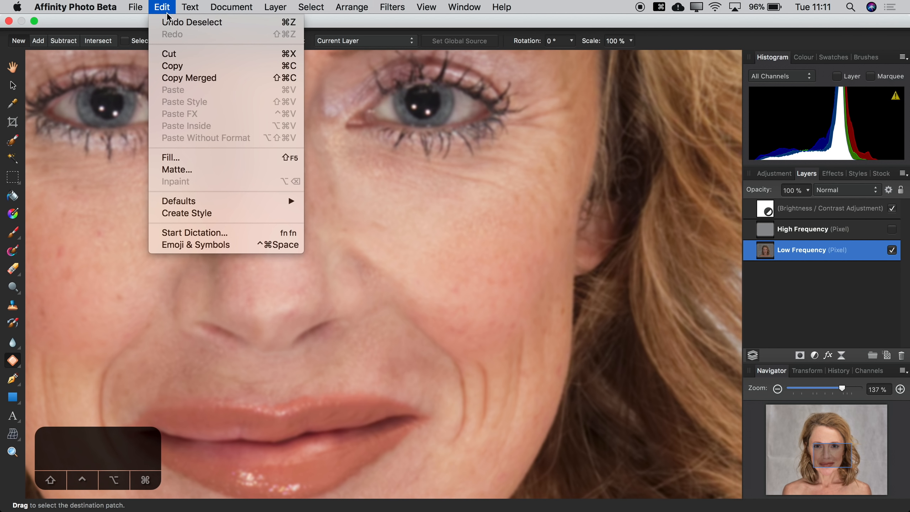
click(181, 21)
Patch the outlined shadow using skin from the opposite side of the nose bridge as the source and commit it.
scroll(466, 261, left, 5)
scroll(467, 261, up, 1)
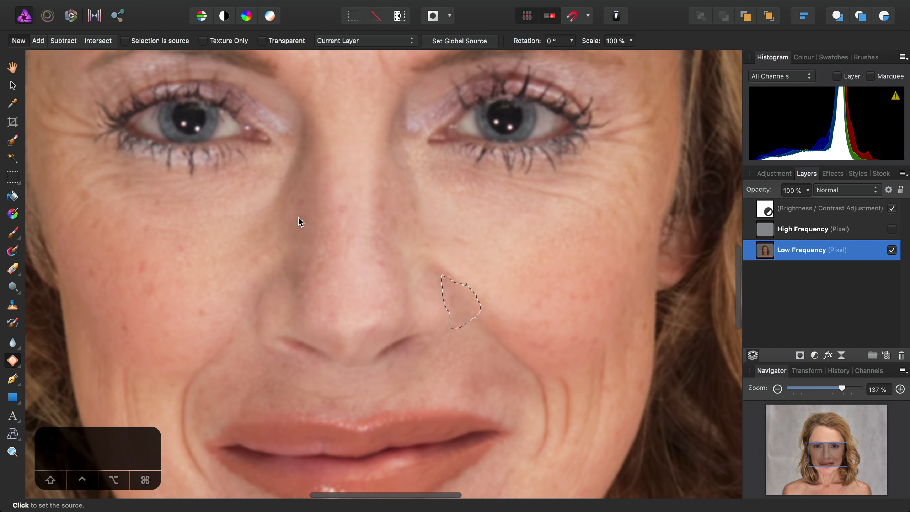
click(314, 225)
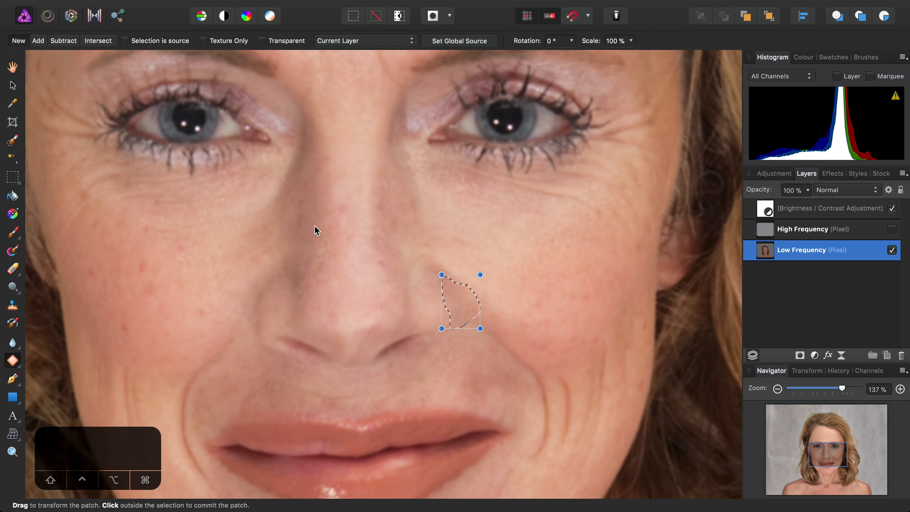
click(345, 274)
Remove the bright specular highlights from the lower lip with the Inpainting Brush Tool at 39.3 px width.
scroll(402, 287, down, 3)
scroll(402, 288, down, 1)
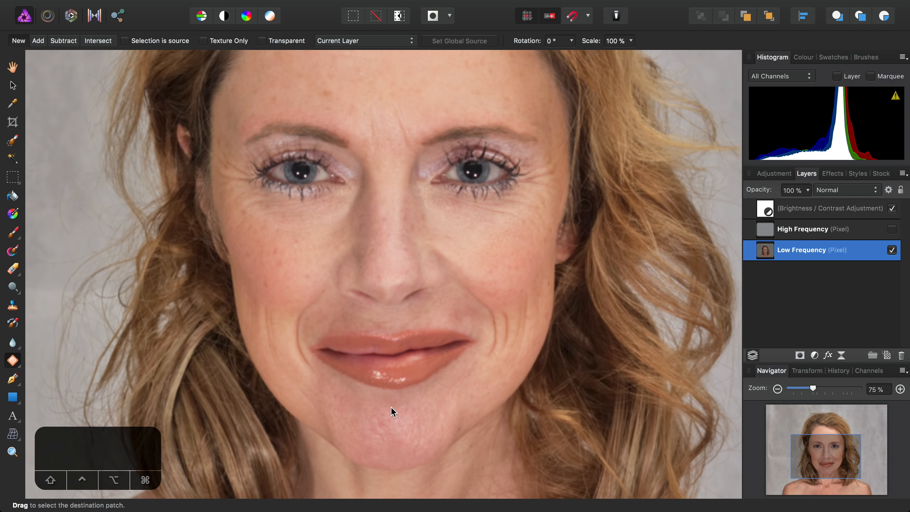
scroll(390, 312, down, 3)
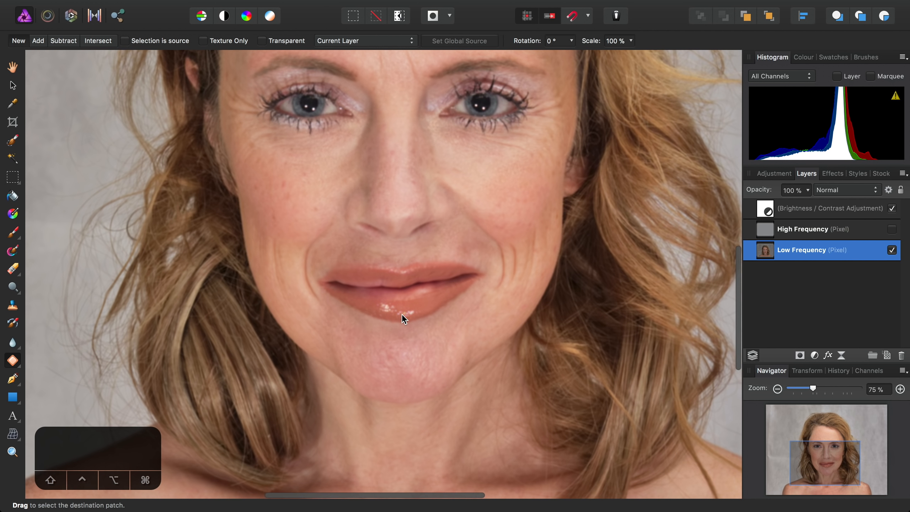
scroll(402, 314, up, 5)
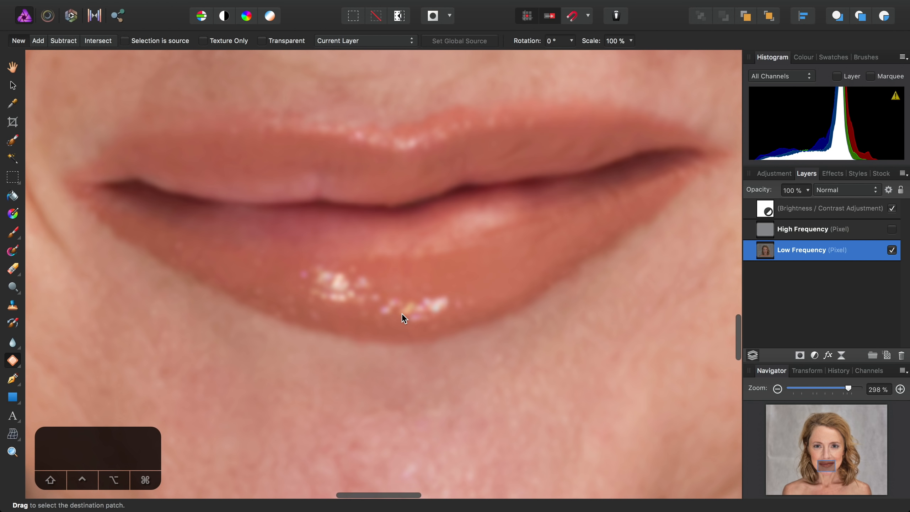
scroll(401, 313, up, 1)
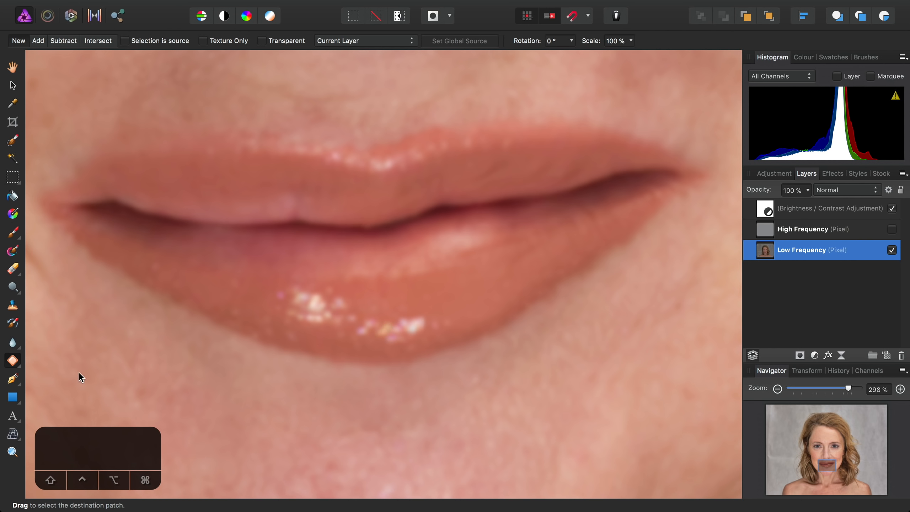
mouse_move(12, 360)
mouse_down()
mouse_move(92, 376)
mouse_move(66, 411)
mouse_up()
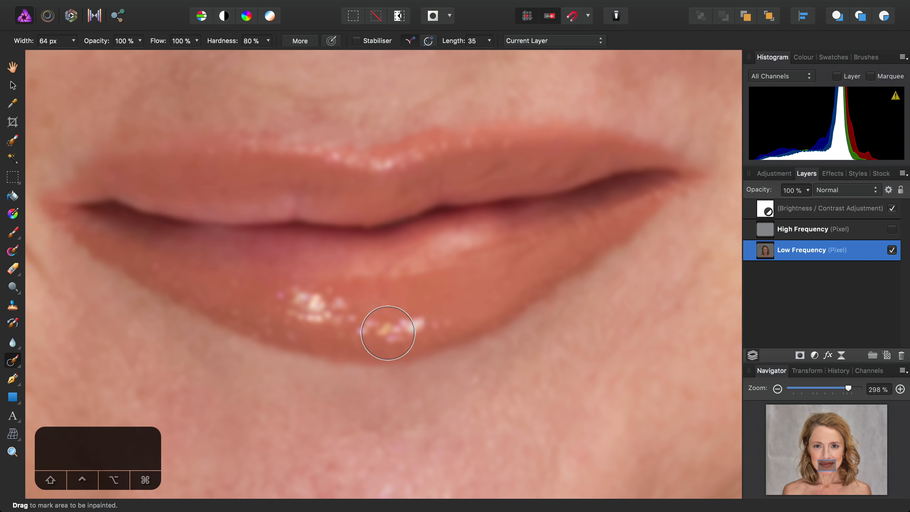
key(bracketleft)
key(bracketleft)
key(bracketleft)
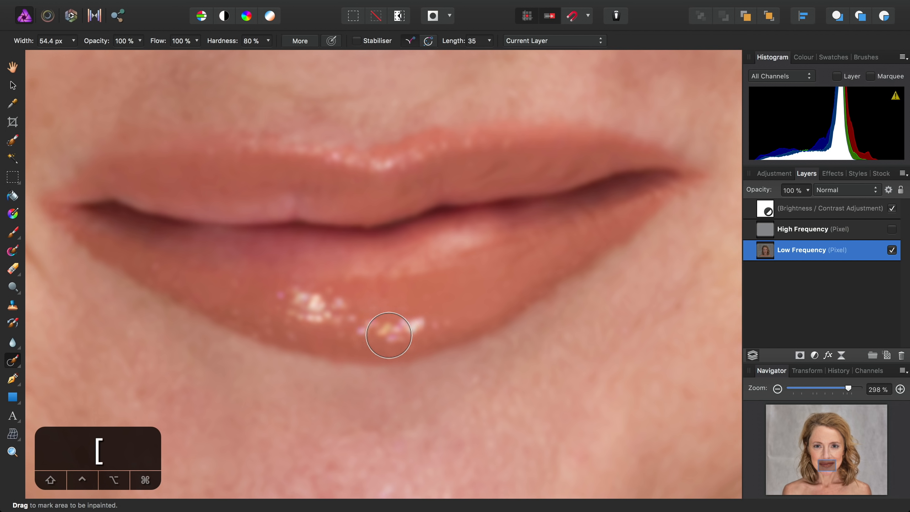
mouse_move(431, 318)
mouse_down()
mouse_move(371, 330)
mouse_move(323, 303)
mouse_move(287, 305)
mouse_move(335, 310)
mouse_move(329, 315)
mouse_move(346, 326)
mouse_up()
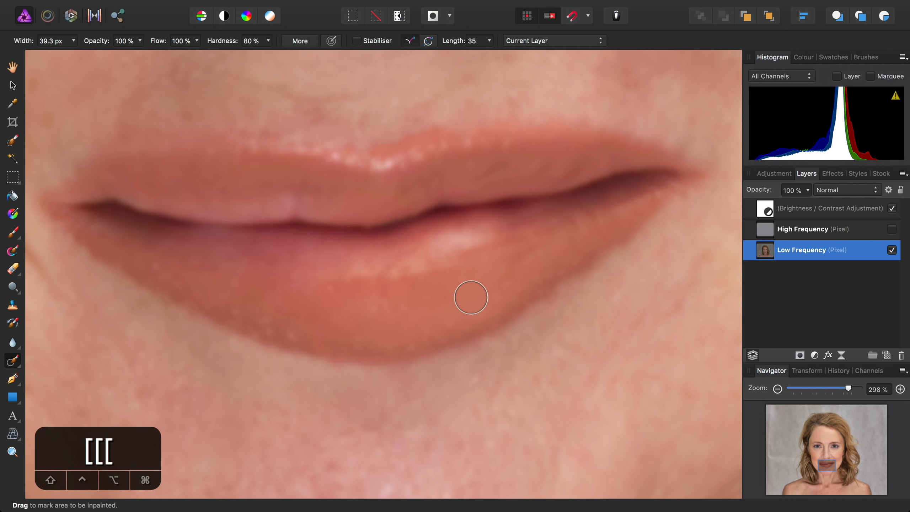
Choose the Healing Brush Tool for retouching the forehead and set its hardness to 0 %.
scroll(526, 301, down, 4)
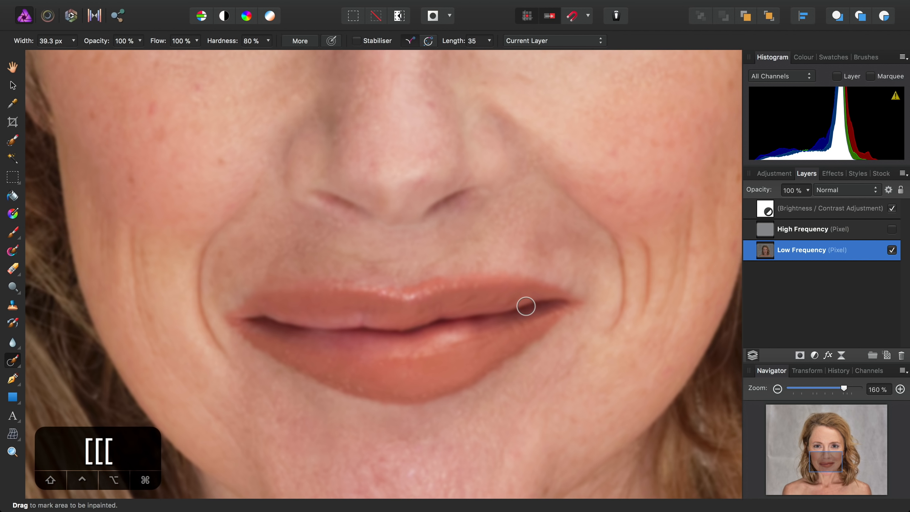
scroll(371, 158, up, 10)
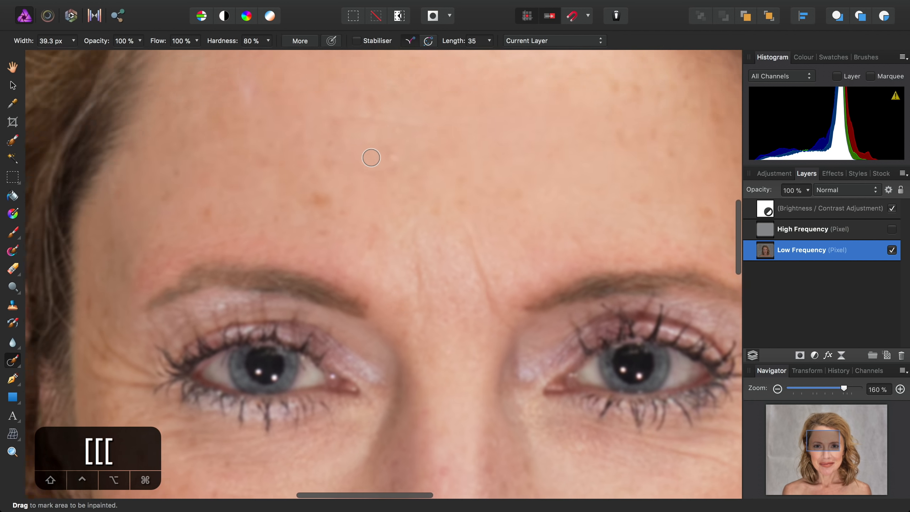
scroll(371, 158, up, 3)
scroll(362, 252, up, 5)
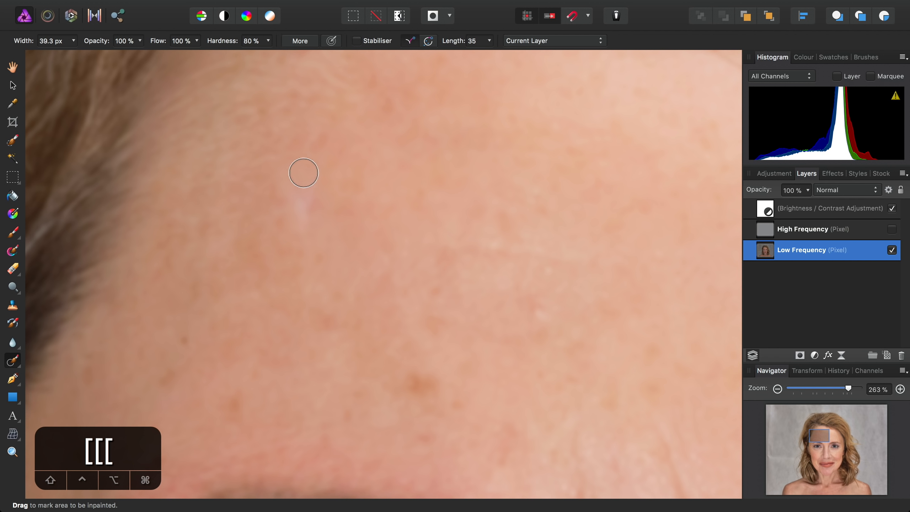
click(16, 363)
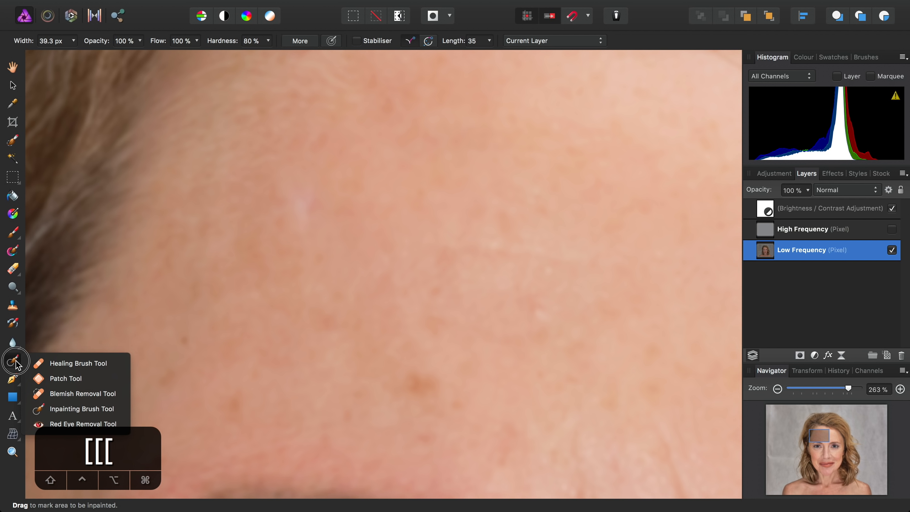
click(96, 364)
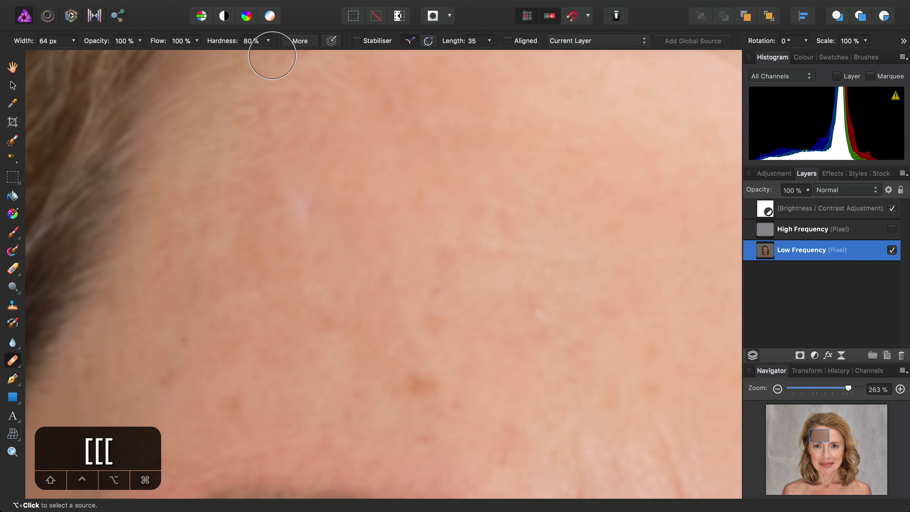
click(269, 42)
drag(266, 57, 169, 63)
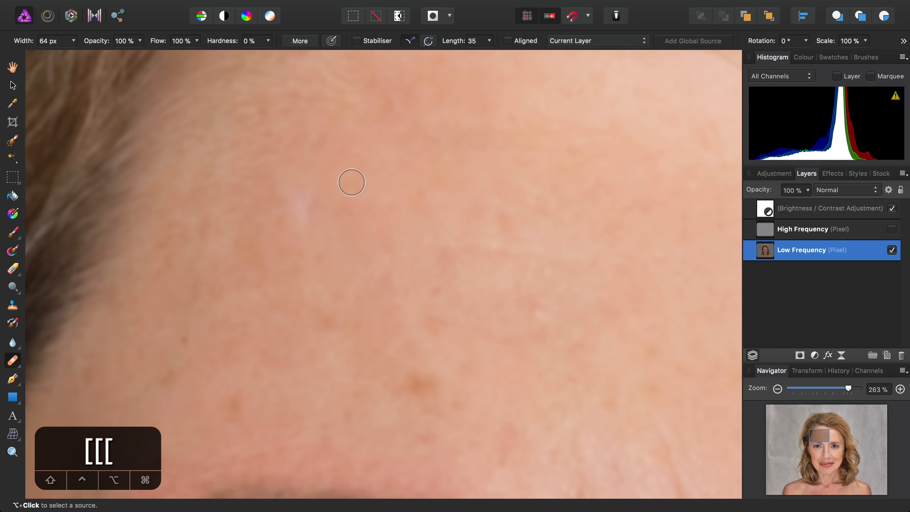
Heal the pale mark on the upper forehead with a 148 px brush, sampling clean forehead skin nearby.
scroll(352, 182, up, 2)
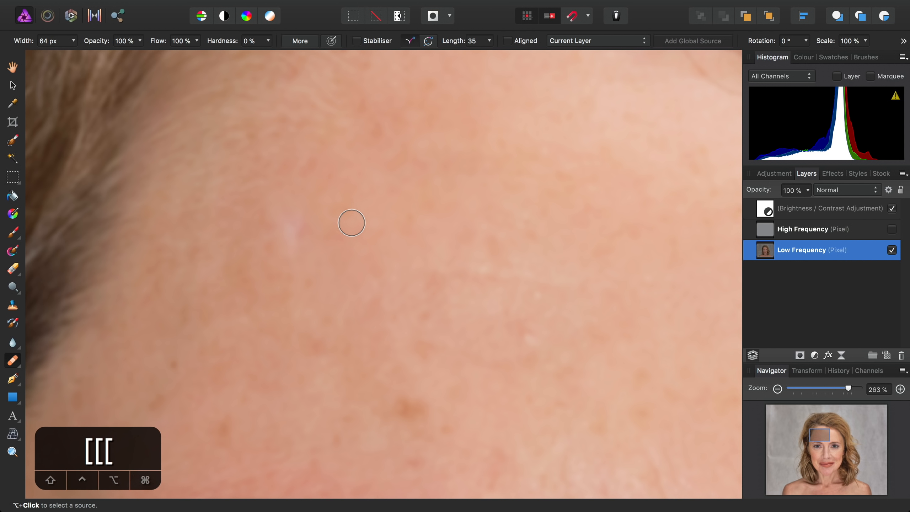
key(bracketright)
key(bracketright)
key(bracketright)
key(bracketright)
key(bracketright)
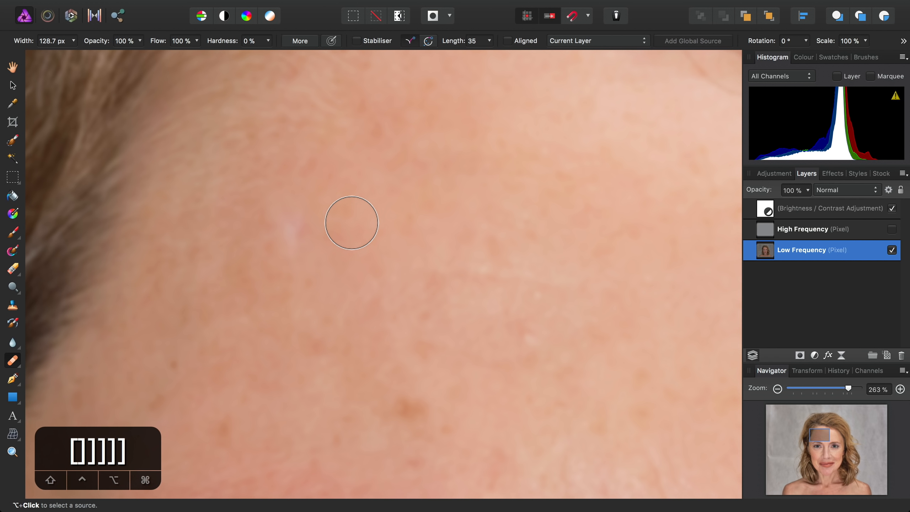
key(bracketright)
key(bracketright)
scroll(412, 215, left, 2)
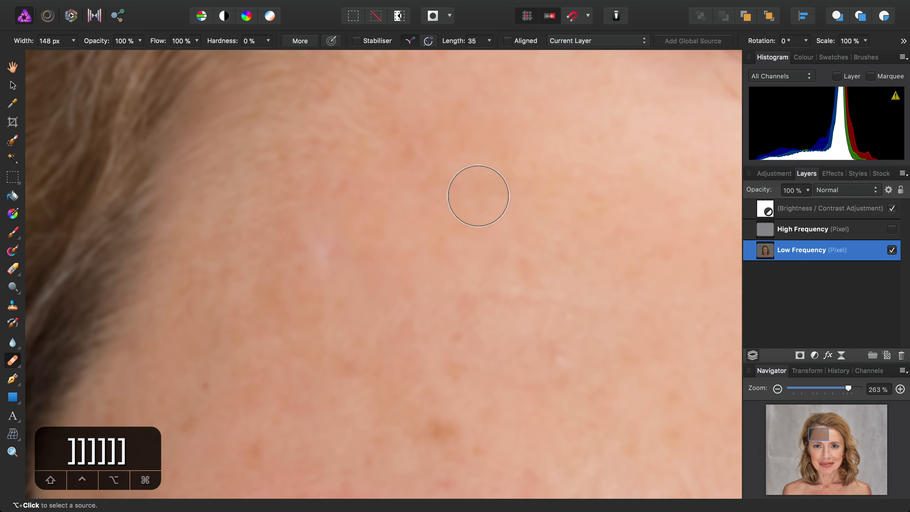
alt+click(498, 159)
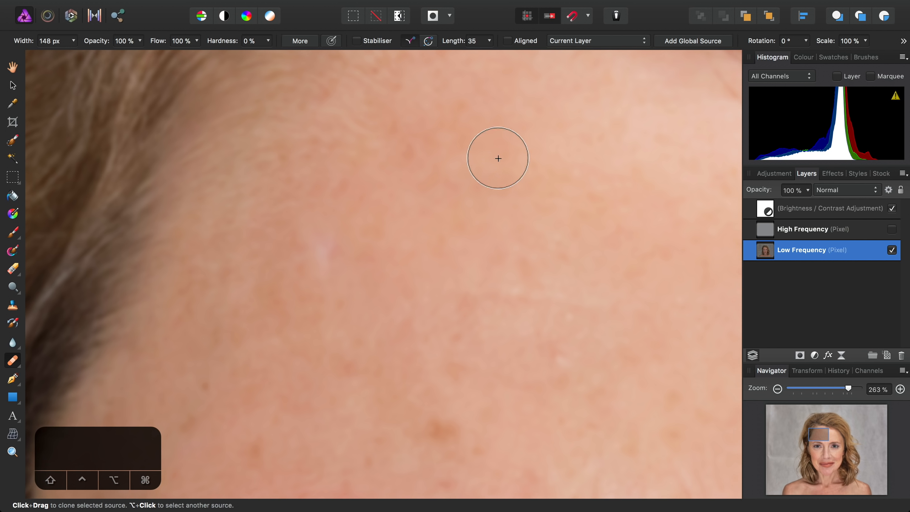
drag(325, 217, 321, 301)
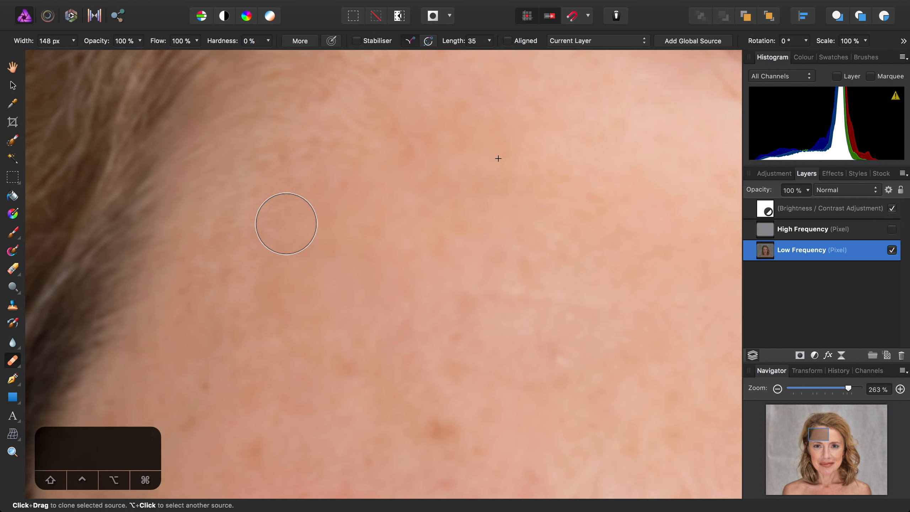
Heal the longer frown line on the image's right side between the eyebrows at 90.9 px, sampling forehead skin above the brow.
scroll(372, 273, right, 4)
scroll(372, 272, down, 2)
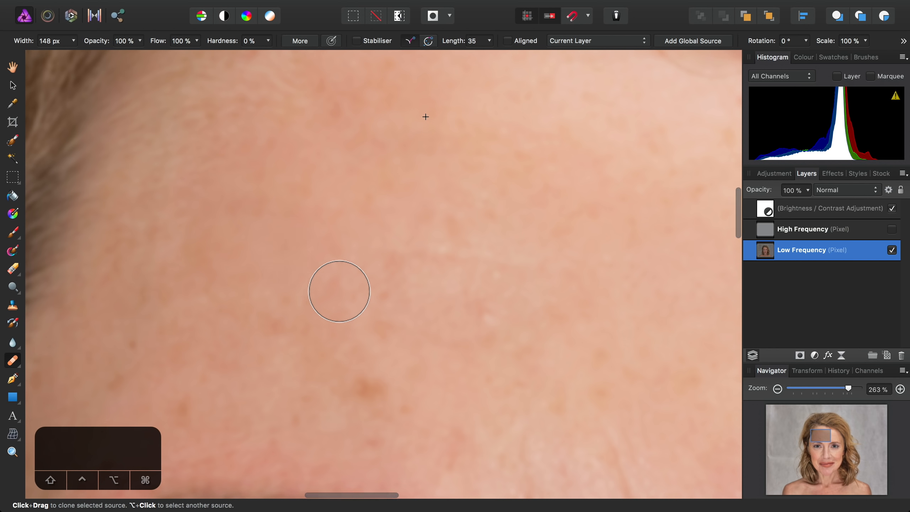
scroll(476, 337, down, 5)
scroll(475, 337, right, 2)
scroll(477, 335, down, 1)
scroll(477, 336, right, 1)
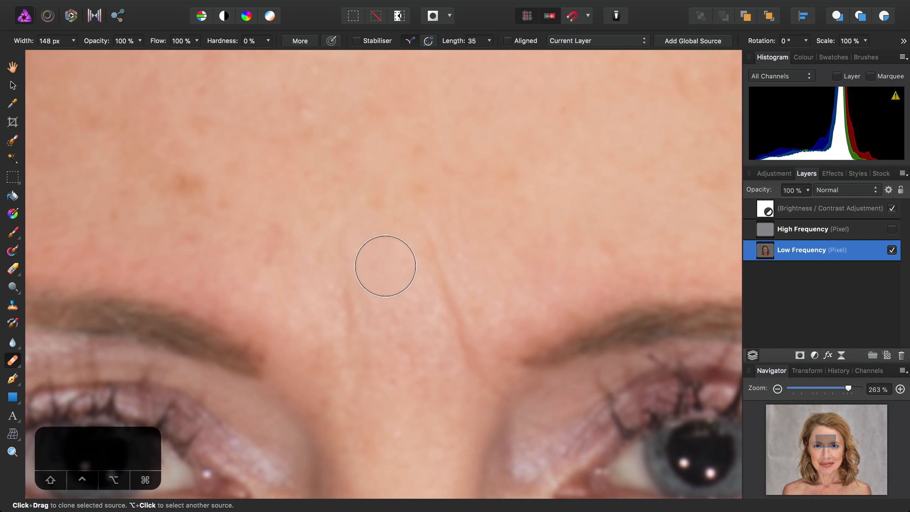
scroll(430, 258, up, 1)
scroll(429, 258, right, 1)
key(bracketleft)
key(bracketleft)
key(bracketleft)
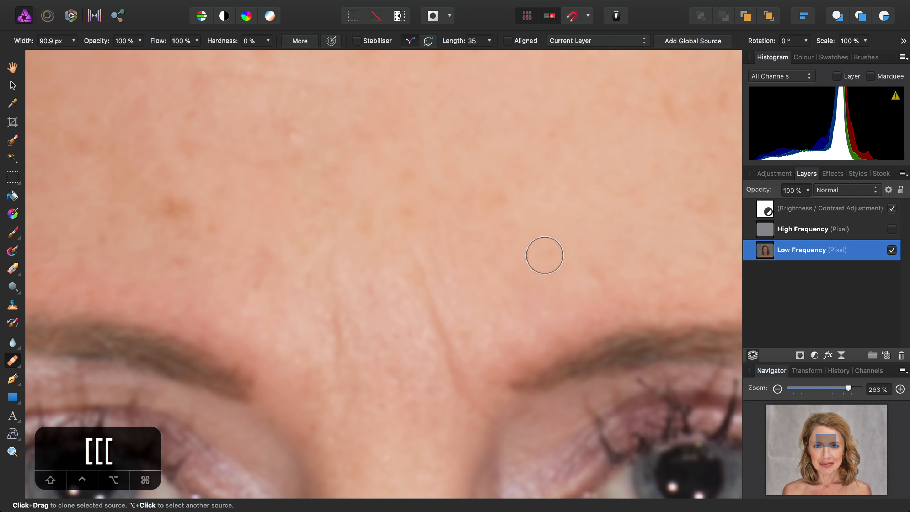
alt+click(514, 244)
drag(423, 263, 438, 331)
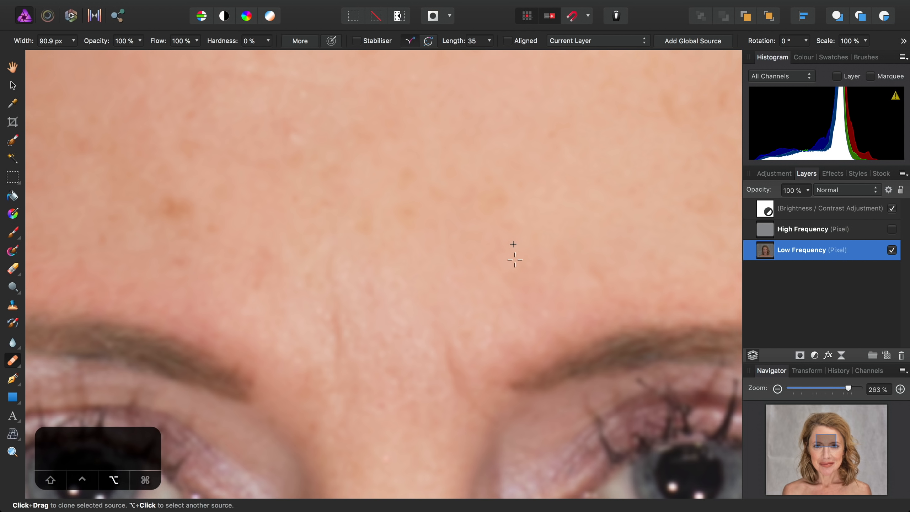
drag(469, 380, 435, 318)
Heal the remaining frown line on the image's left side between the eyebrows, using adjacent forehead skin as the source.
scroll(412, 287, left, 3)
scroll(412, 287, down, 2)
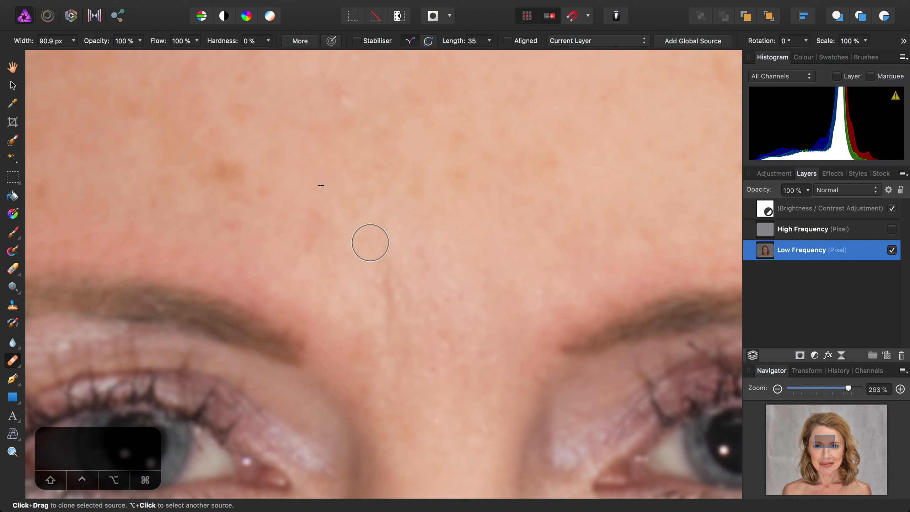
mouse_move(370, 242)
mouse_down()
mouse_move(383, 240)
mouse_move(392, 338)
mouse_up()
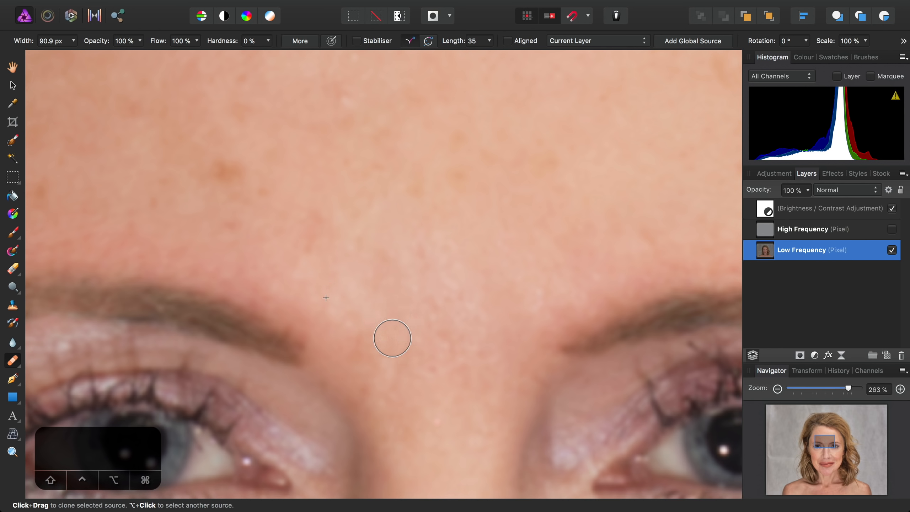
Heal the small pale spots at the top of the nose bridge, sampling skin from the bridge between the eyes.
scroll(479, 317, down, 2)
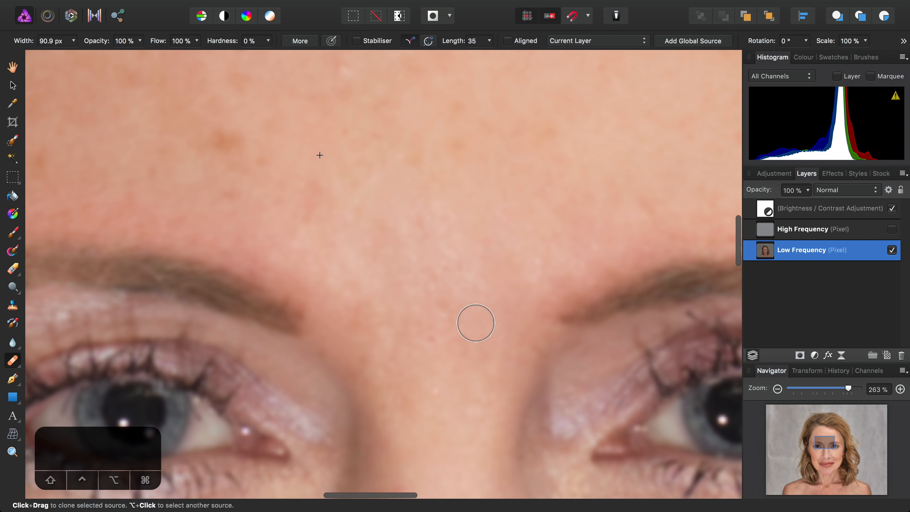
alt+click(440, 393)
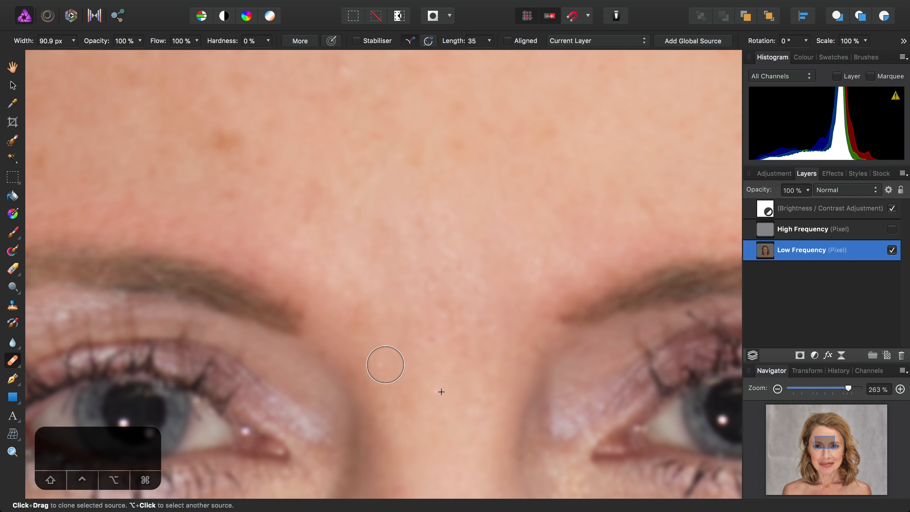
scroll(416, 385, down, 4)
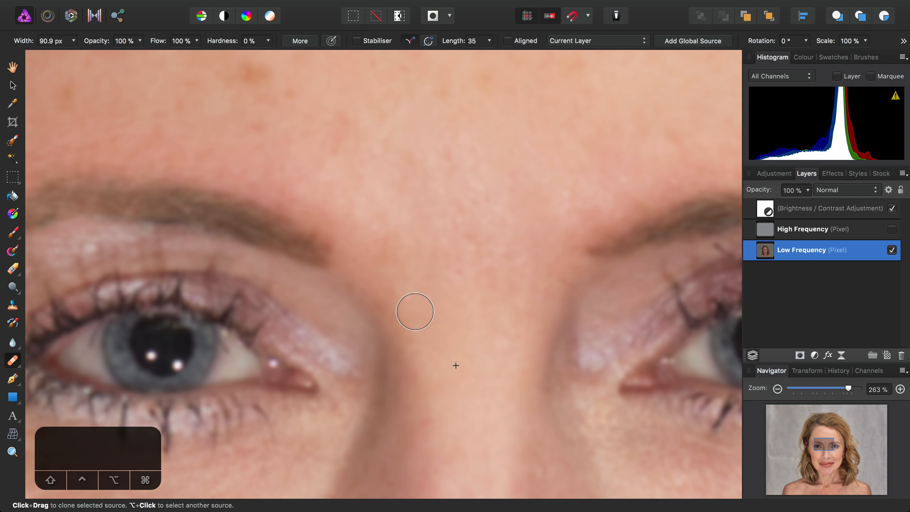
Heal the red spot on the nose bridge below eye level, sampling clean skin higher up the bridge.
scroll(497, 324, down, 6)
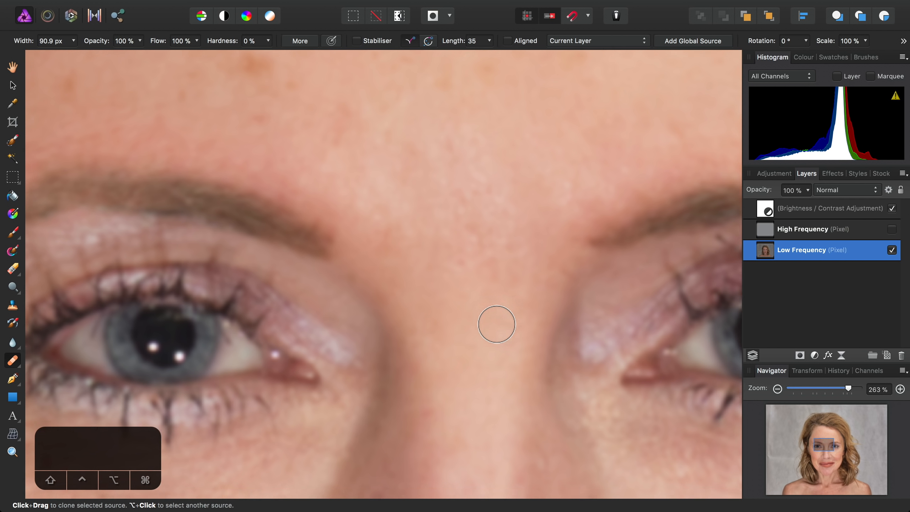
scroll(495, 329, right, 4)
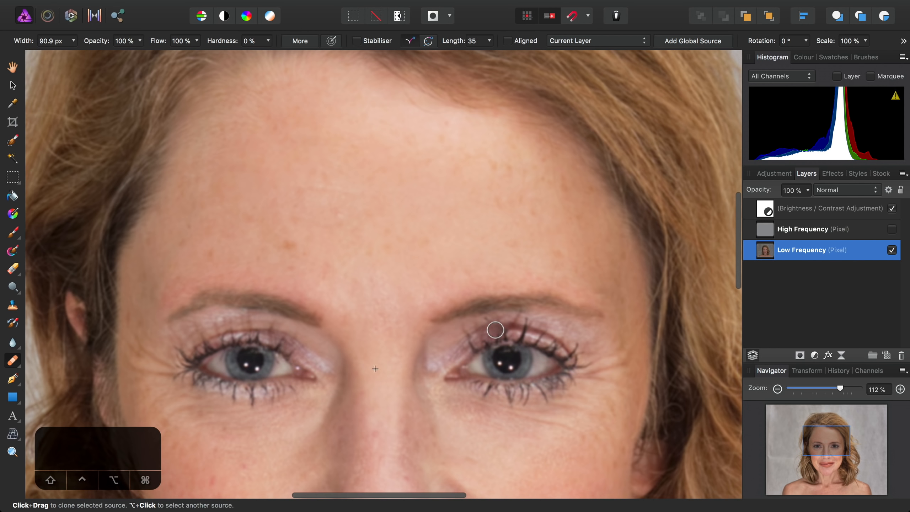
scroll(495, 330, down, 5)
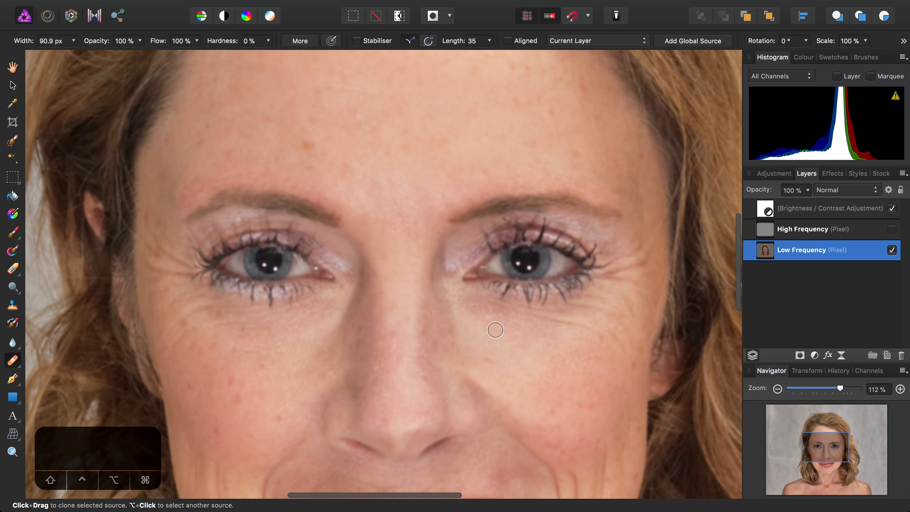
scroll(399, 328, up, 5)
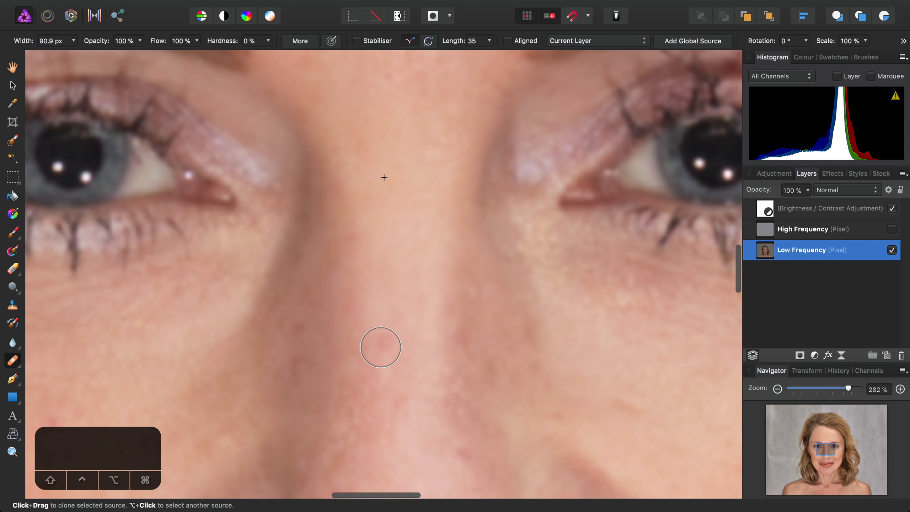
scroll(388, 344, down, 1)
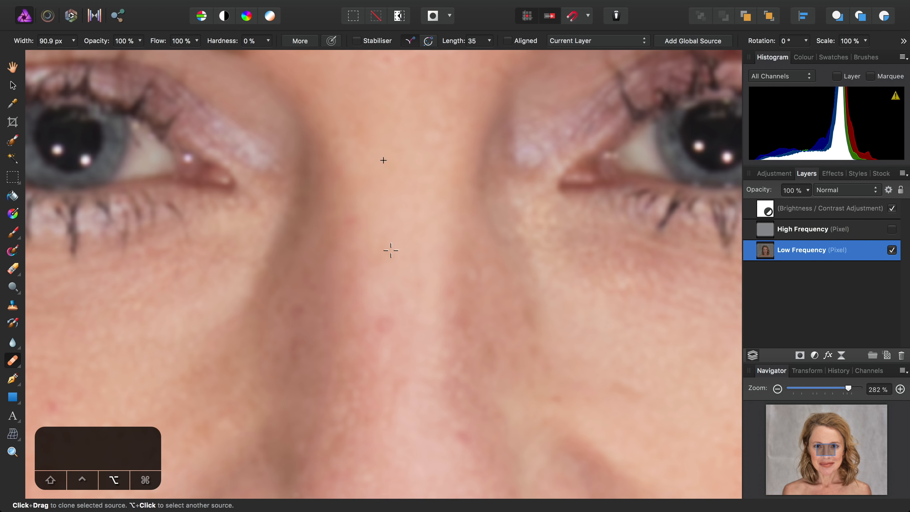
alt+click(412, 199)
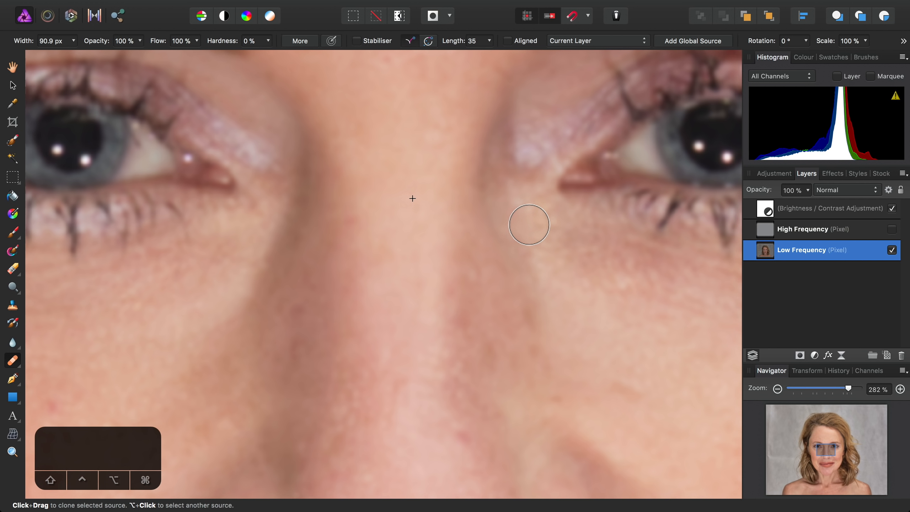
Choose the Colour Replacement Brush Tool for the chin area and set its hardness to 0 % and width to 225.1 px.
scroll(528, 222, down, 5)
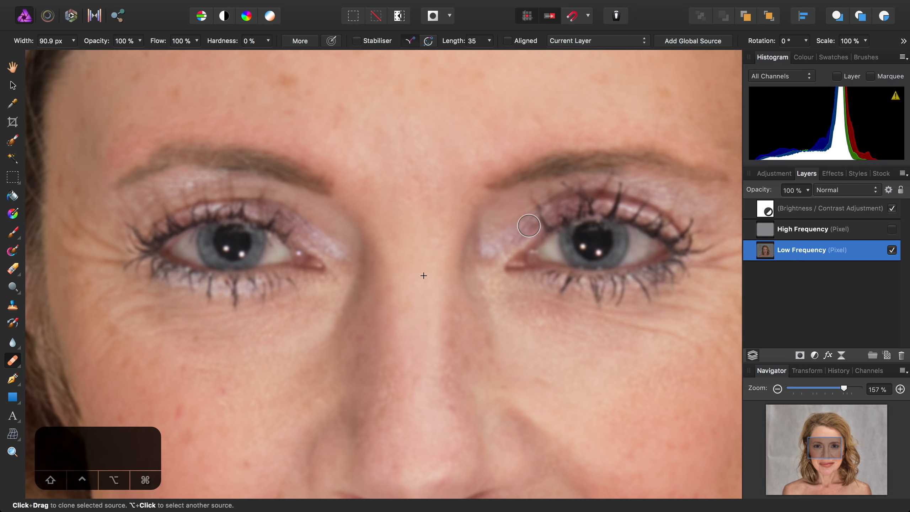
scroll(529, 226, down, 10)
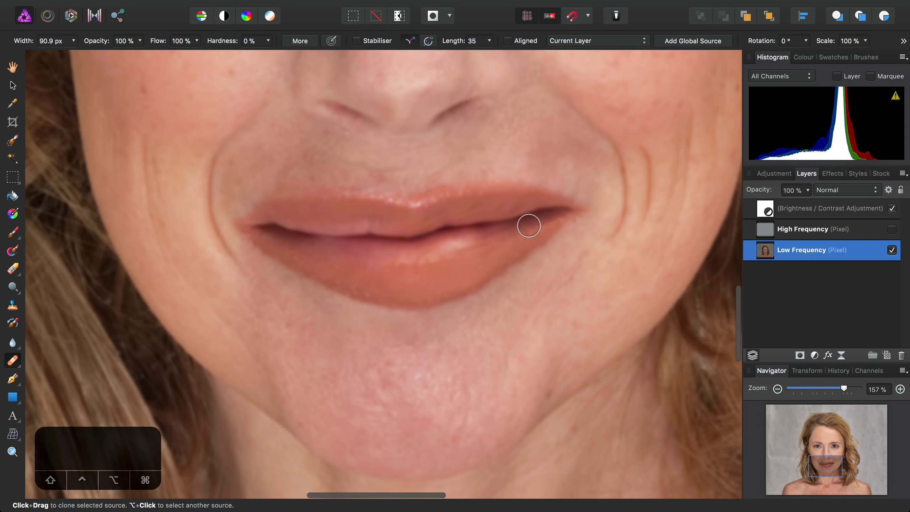
scroll(529, 225, down, 3)
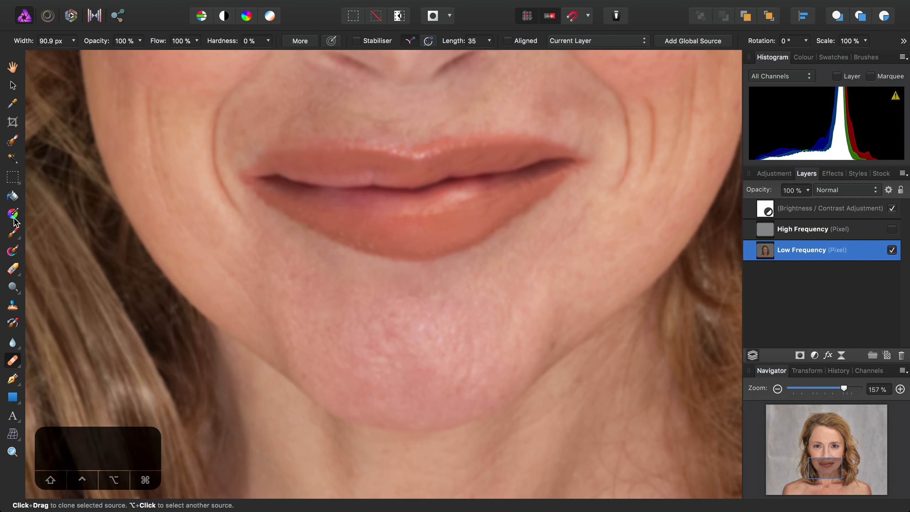
click(14, 233)
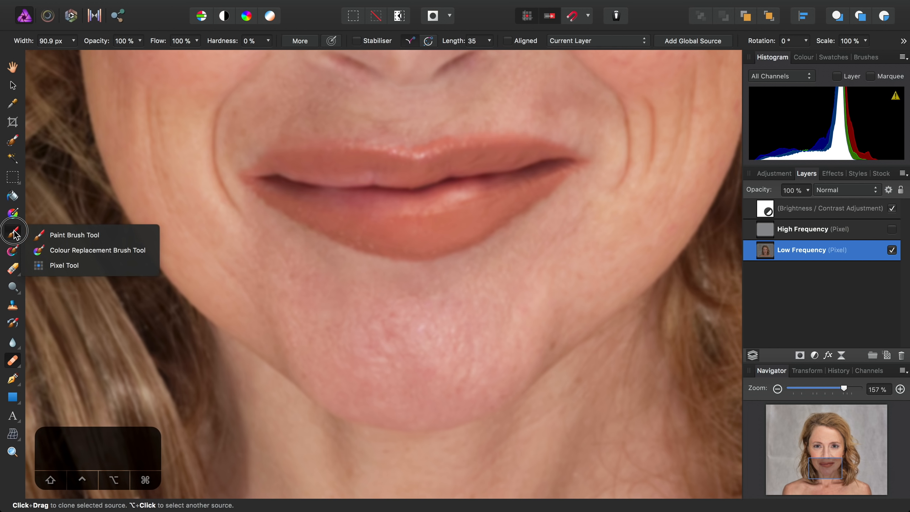
click(93, 250)
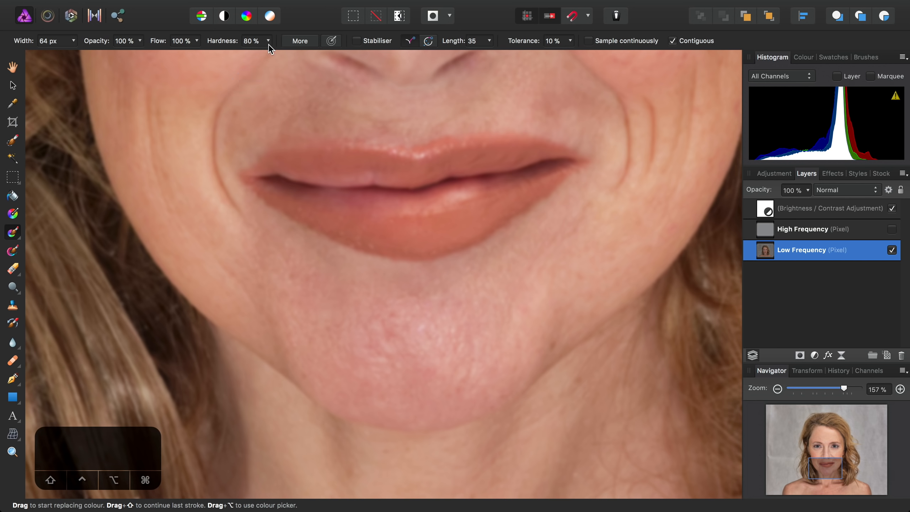
mouse_move(268, 43)
mouse_down()
mouse_move(212, 65)
mouse_move(167, 63)
mouse_up()
key(bracketright)
key(bracketright)
key(bracketright)
key(bracketright)
key(bracketright)
key(bracketright)
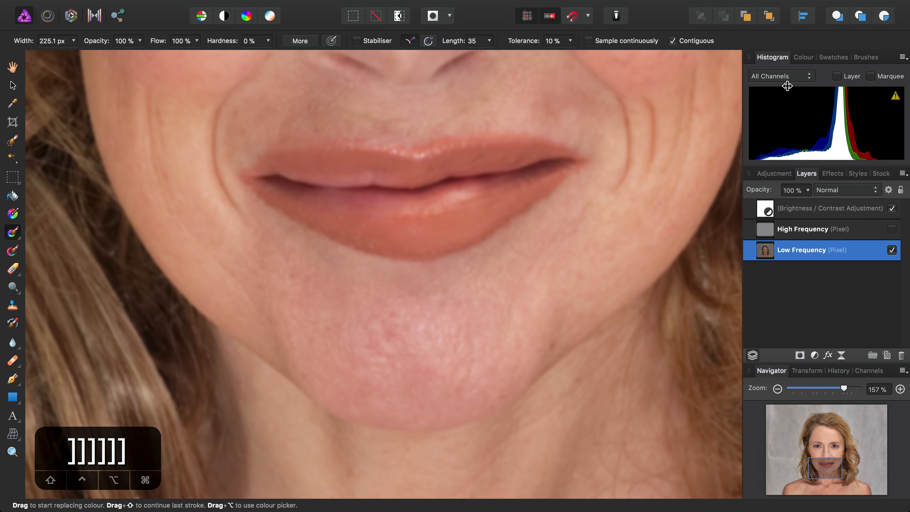
Sample a skin tone of about RGB 181, 154, 128 from the lower cheek below the mouth corner on the image's right side.
click(805, 57)
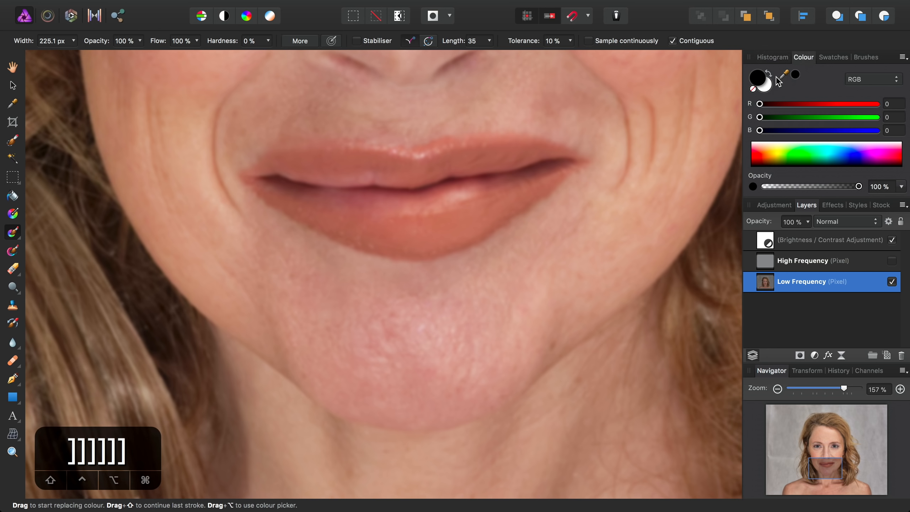
scroll(433, 300, right, 5)
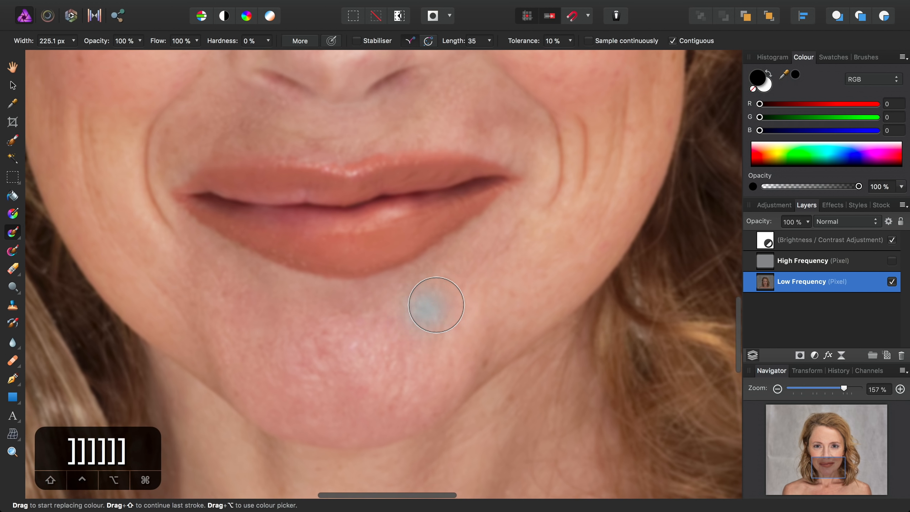
scroll(518, 315, up, 3)
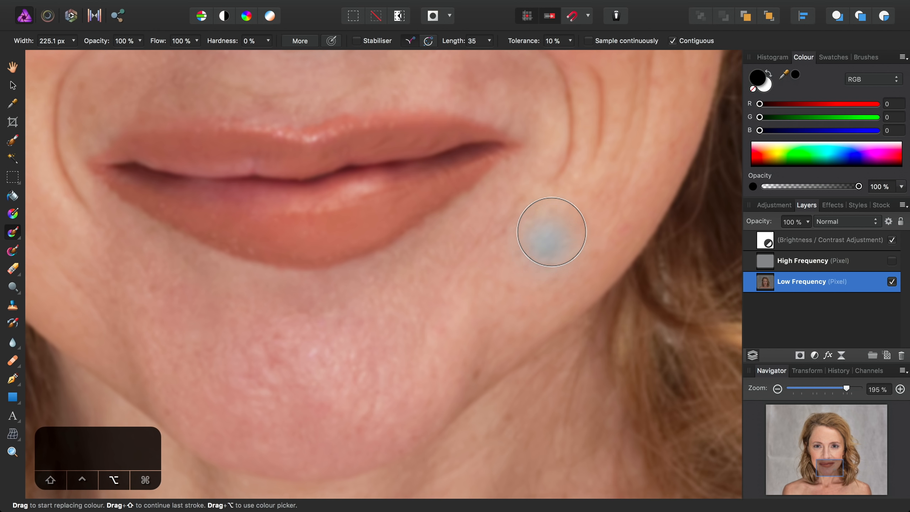
alt+click(543, 240)
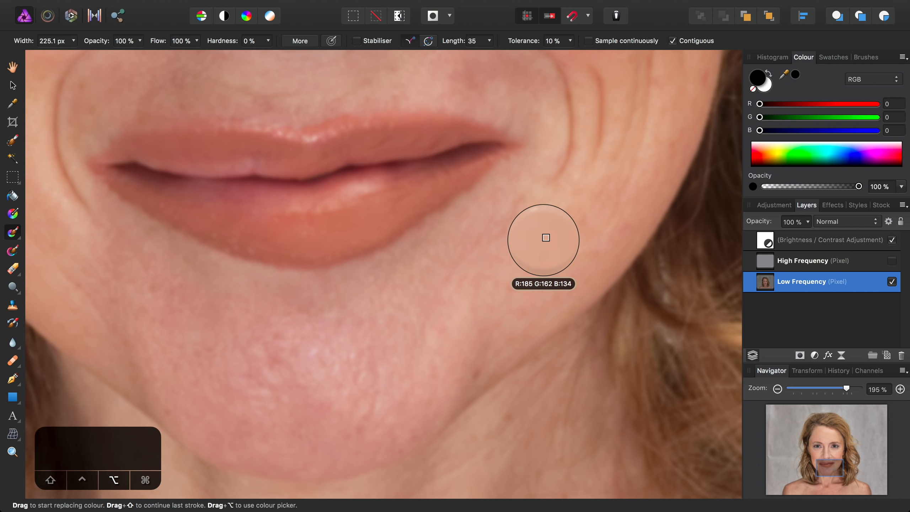
alt+click(528, 264)
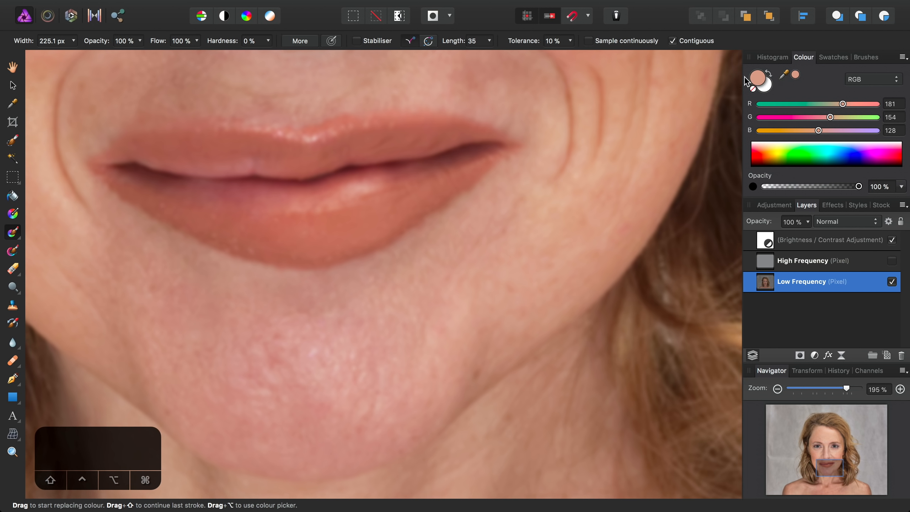
Try to recolour the pink skin of the chin with the sampled tone at 100 % brush opacity.
scroll(424, 331, down, 3)
scroll(423, 331, left, 2)
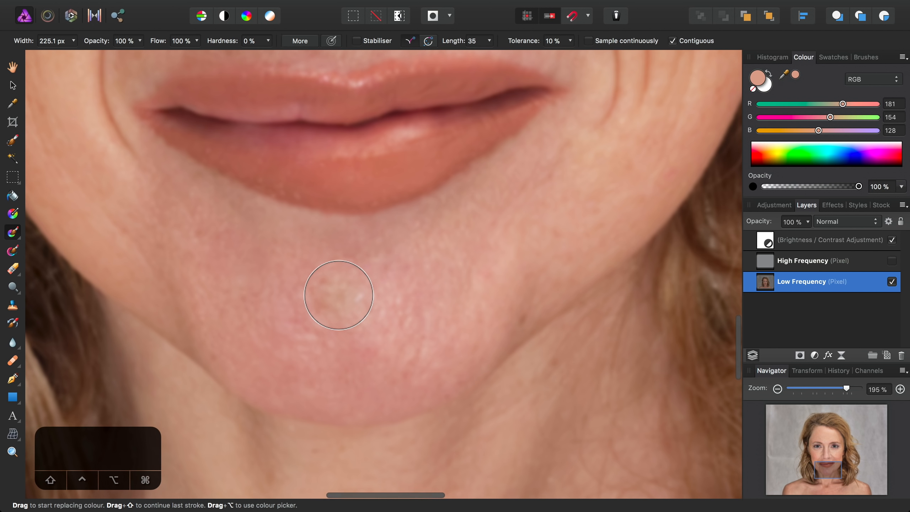
scroll(339, 296, up, 1)
scroll(338, 296, left, 2)
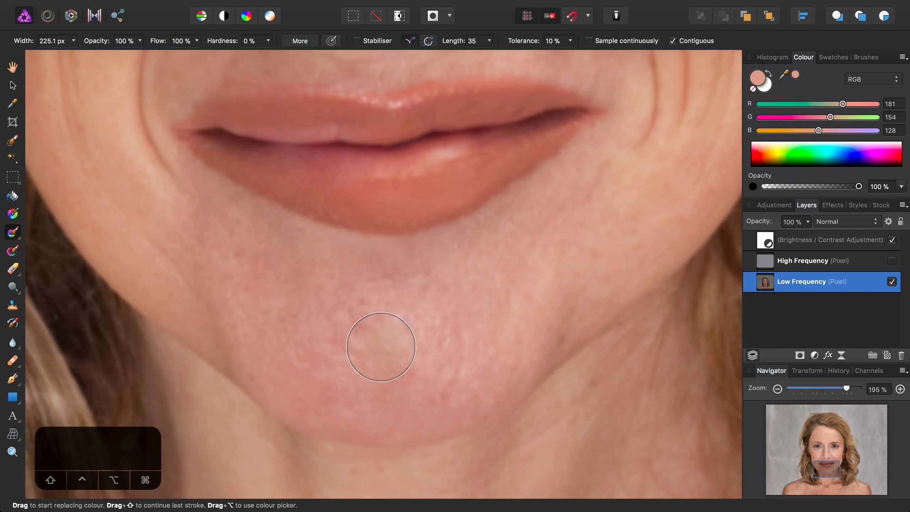
mouse_move(382, 352)
mouse_down()
mouse_move(407, 344)
mouse_move(419, 309)
mouse_move(360, 305)
mouse_move(468, 337)
mouse_move(503, 357)
mouse_move(519, 387)
mouse_move(355, 397)
mouse_move(414, 410)
mouse_move(429, 391)
mouse_move(472, 410)
mouse_move(425, 436)
mouse_move(306, 414)
mouse_move(395, 338)
mouse_move(319, 306)
mouse_move(343, 292)
mouse_move(288, 266)
mouse_move(292, 242)
mouse_move(324, 239)
mouse_move(200, 215)
mouse_move(219, 308)
mouse_move(239, 339)
mouse_move(408, 376)
mouse_move(578, 268)
mouse_move(531, 206)
mouse_move(584, 222)
mouse_move(544, 304)
mouse_move(456, 301)
mouse_move(450, 288)
mouse_move(331, 234)
mouse_move(253, 264)
mouse_move(368, 283)
mouse_move(437, 309)
mouse_move(493, 242)
mouse_move(563, 275)
mouse_up()
scroll(651, 241, down, 6)
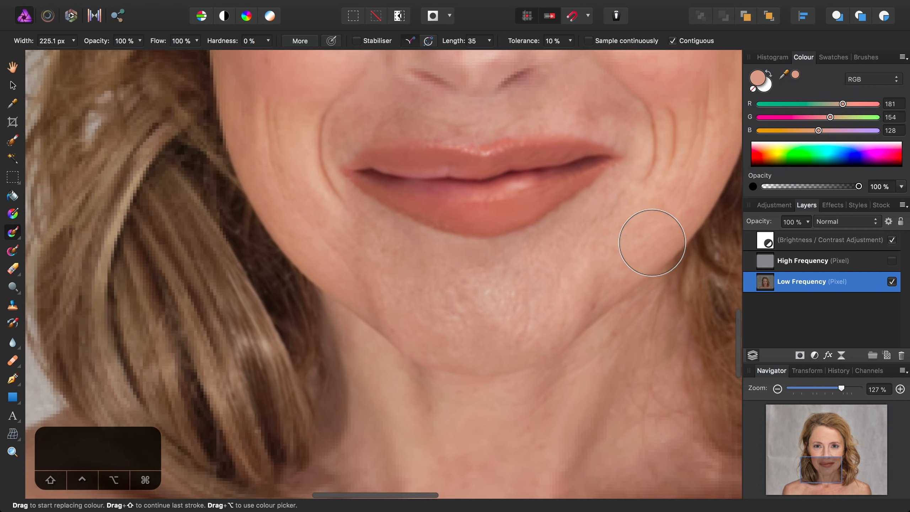
scroll(652, 243, right, 4)
scroll(652, 243, up, 3)
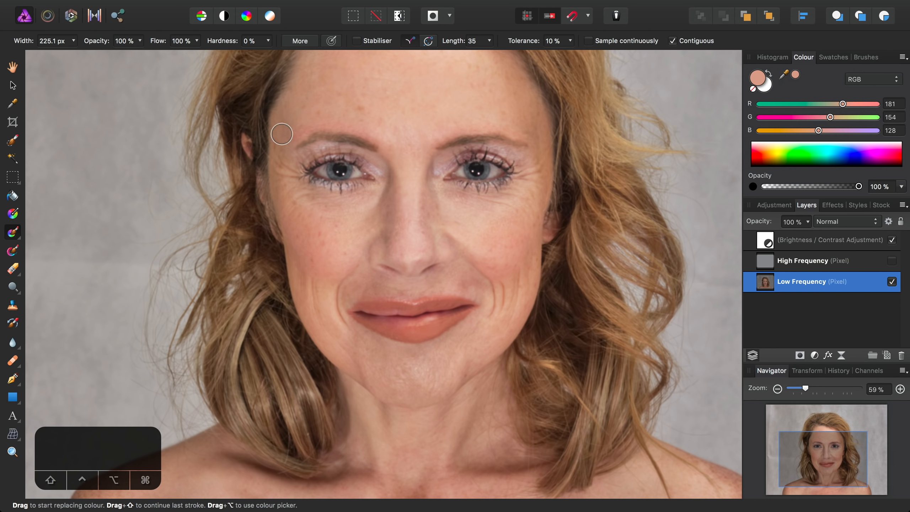
click(162, 7)
click(160, 21)
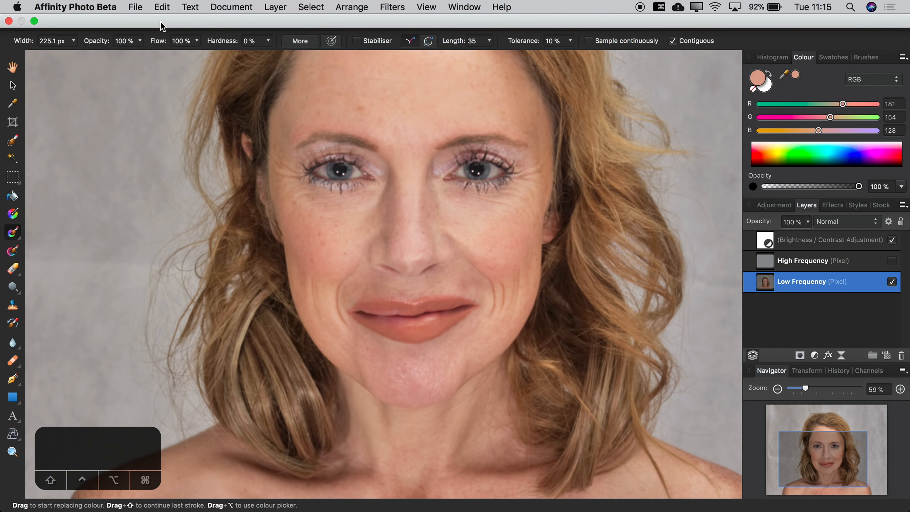
Lower the Colour Replacement Brush opacity to 50 % and paint the sampled tone over the pink skin of the chin.
scroll(446, 362, up, 5)
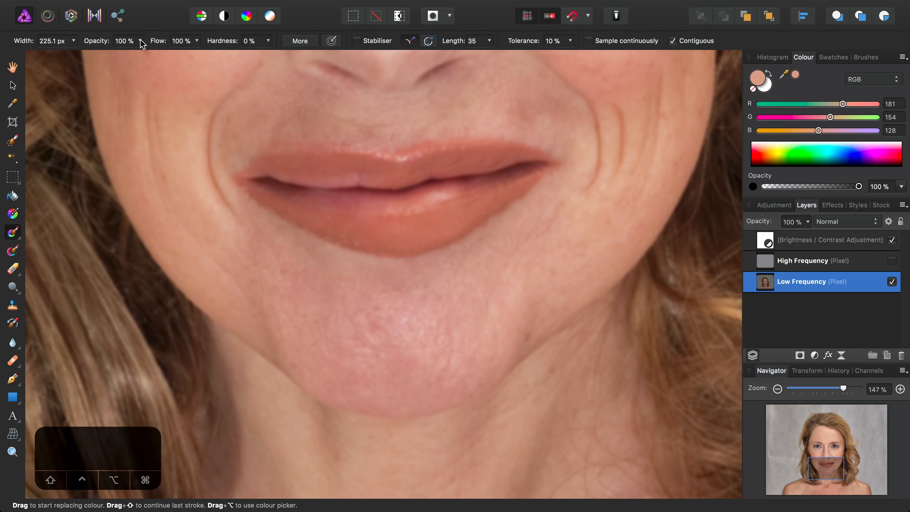
click(140, 40)
drag(139, 57, 87, 61)
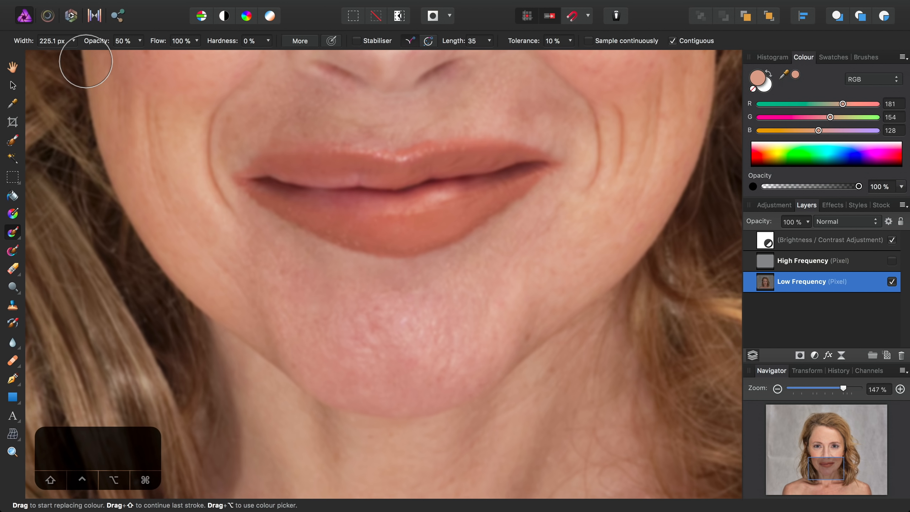
scroll(380, 321, left, 1)
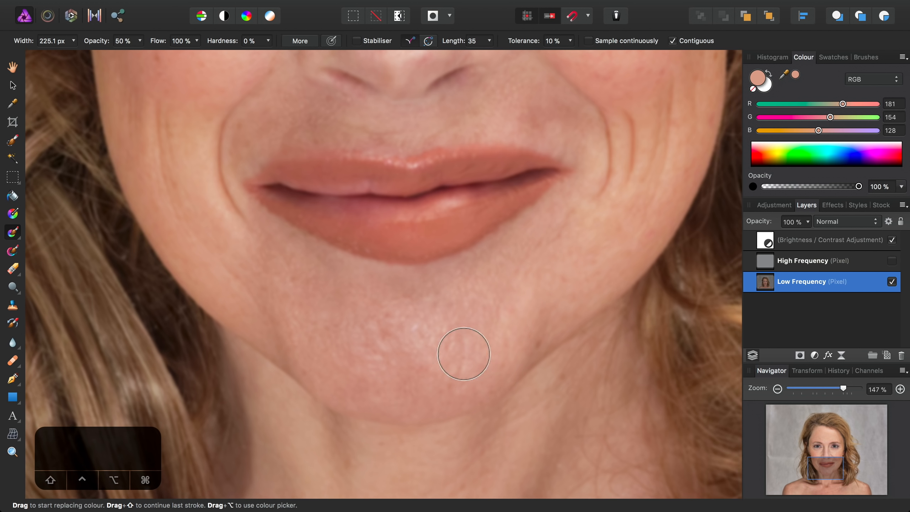
scroll(474, 147, down, 2)
scroll(477, 148, down, 5)
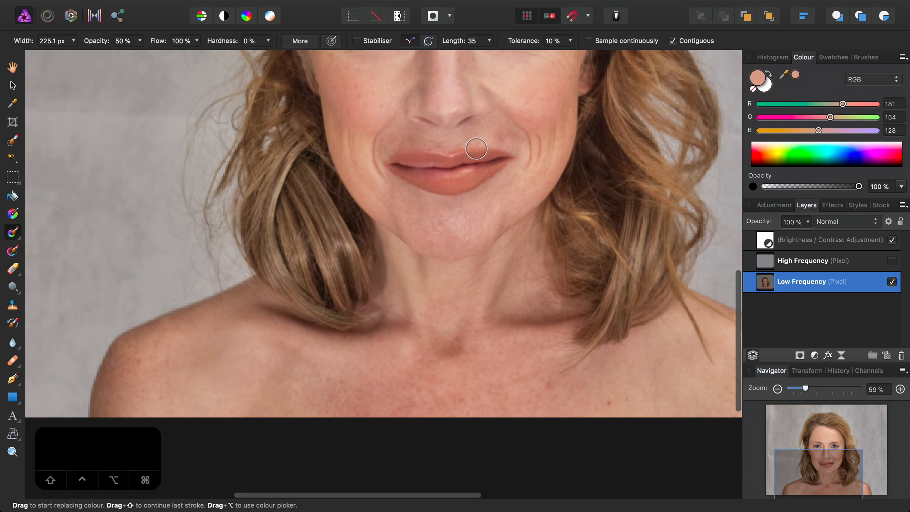
Select the High Frequency layer and make it visible again.
scroll(476, 148, up, 5)
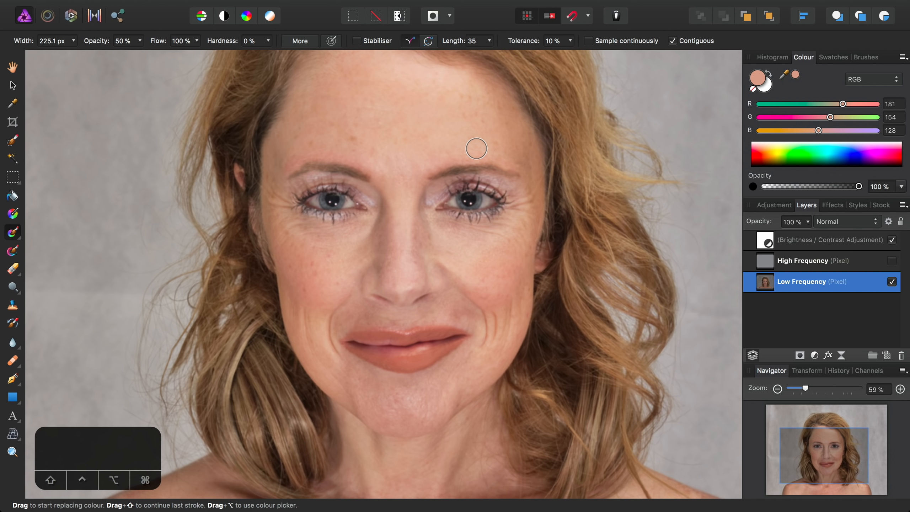
click(836, 261)
click(892, 261)
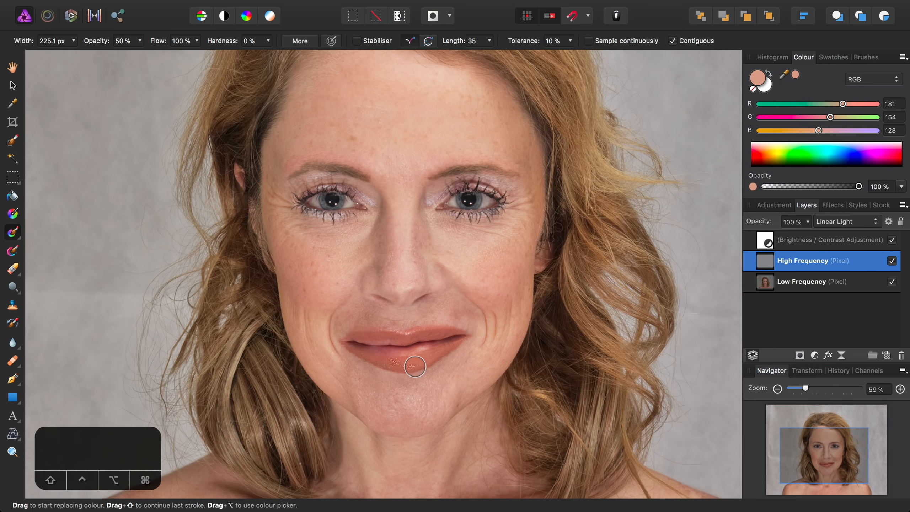
scroll(413, 364, up, 5)
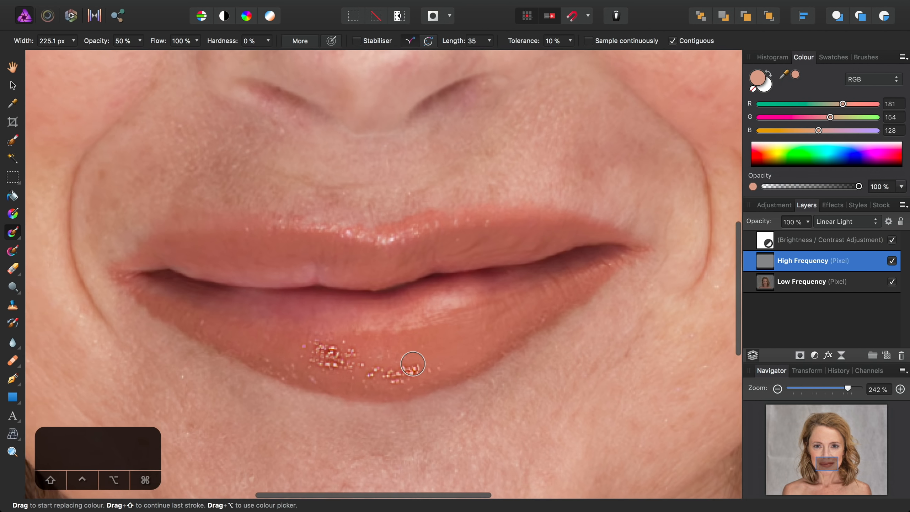
scroll(380, 380, down, 3)
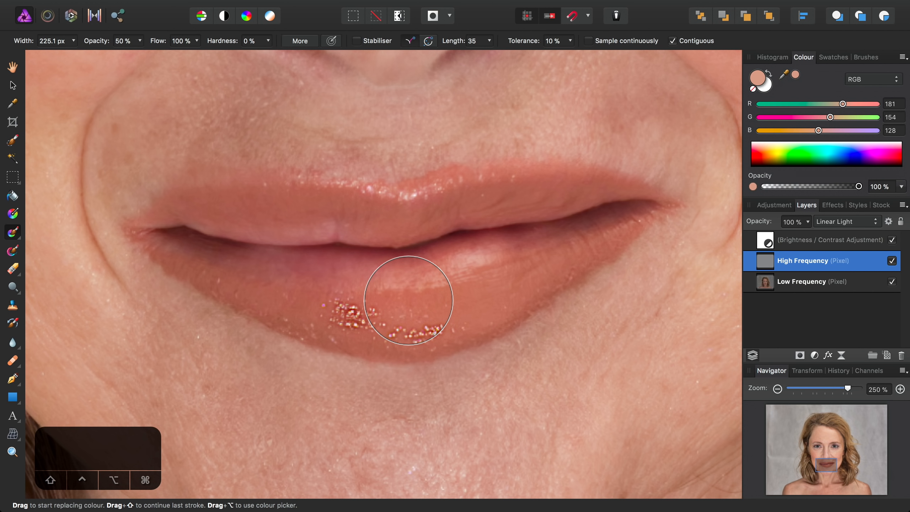
Inpaint the two sparkling highlight clusters on the lower lip, using the Inpainting Brush at 100 % hardness.
click(14, 361)
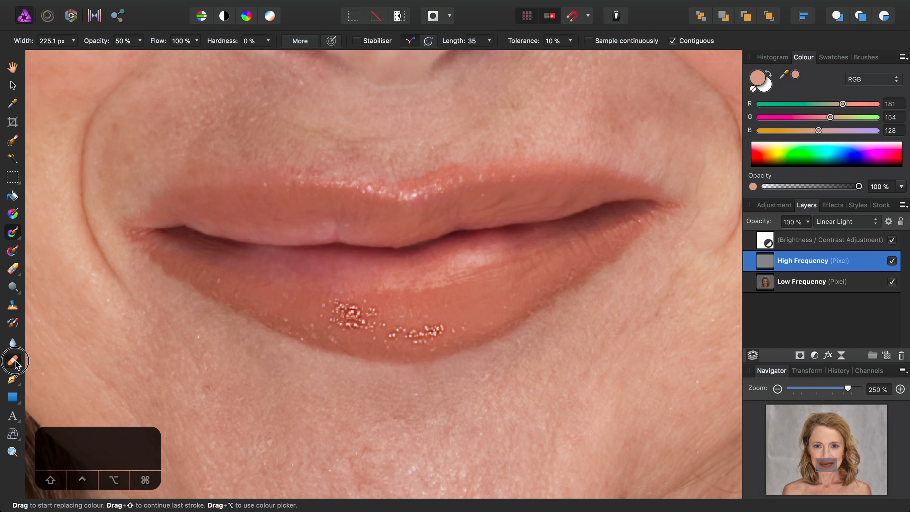
mouse_move(15, 361)
mouse_down()
mouse_move(62, 377)
mouse_move(76, 393)
mouse_move(69, 409)
mouse_up()
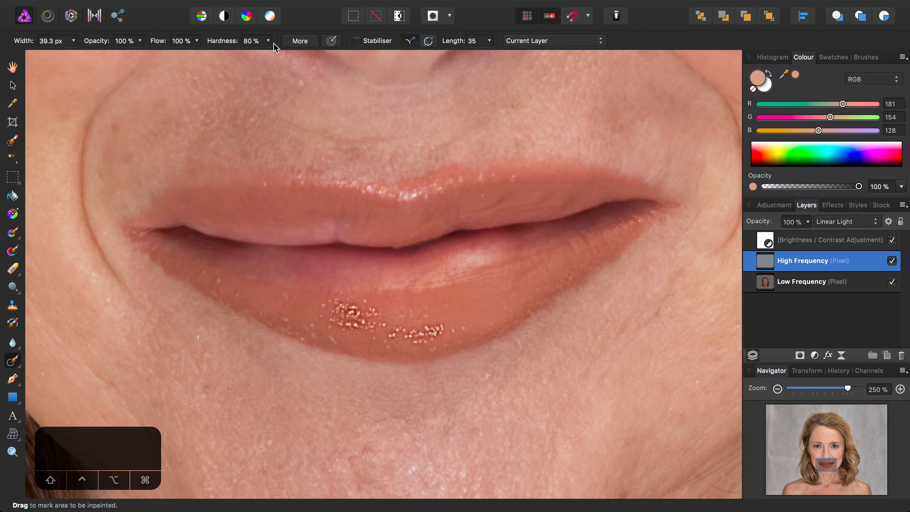
mouse_move(268, 41)
mouse_down()
mouse_move(280, 61)
mouse_move(307, 65)
mouse_up()
mouse_move(329, 311)
mouse_down()
mouse_move(368, 310)
mouse_move(335, 314)
mouse_move(405, 331)
mouse_move(456, 323)
mouse_up()
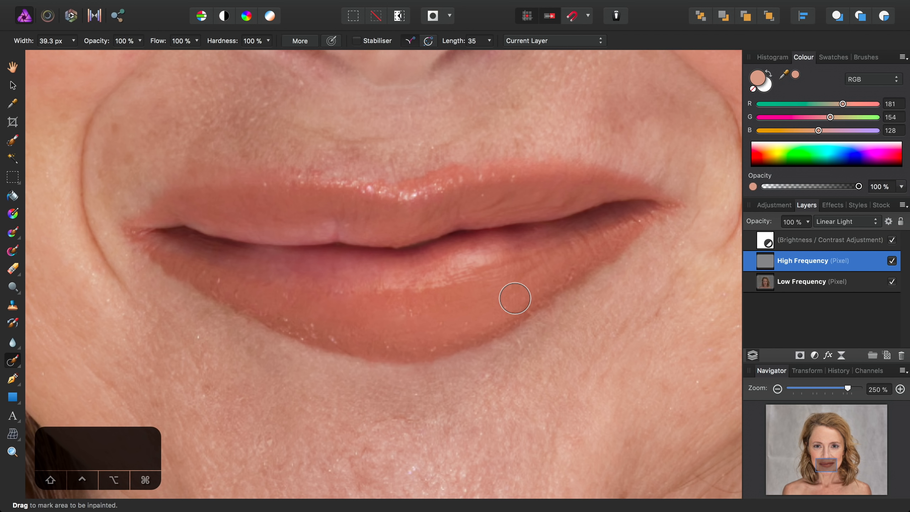
Reduce the inpainting brush width to 17.4 px and inpaint the white speck on the skin below the lower lip's image-left edge.
scroll(399, 346, up, 3)
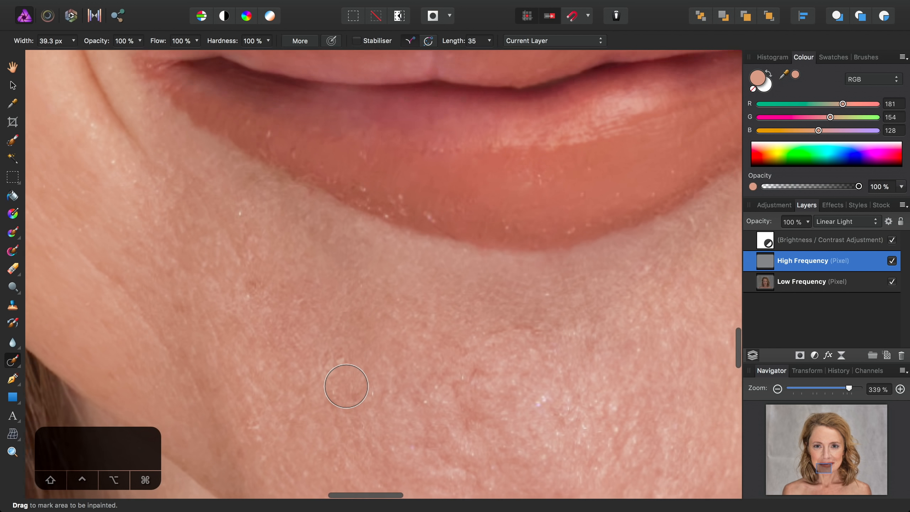
scroll(346, 386, up, 2)
scroll(346, 386, left, 3)
scroll(346, 386, up, 2)
scroll(323, 295, left, 2)
scroll(324, 295, up, 1)
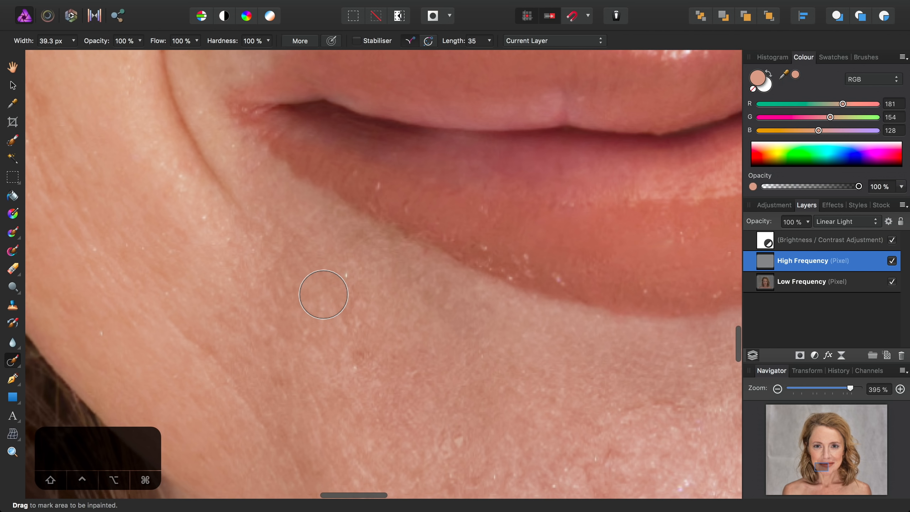
key(bracketleft)
key(bracketleft)
key(bracketleft)
key(bracketleft)
key(bracketleft)
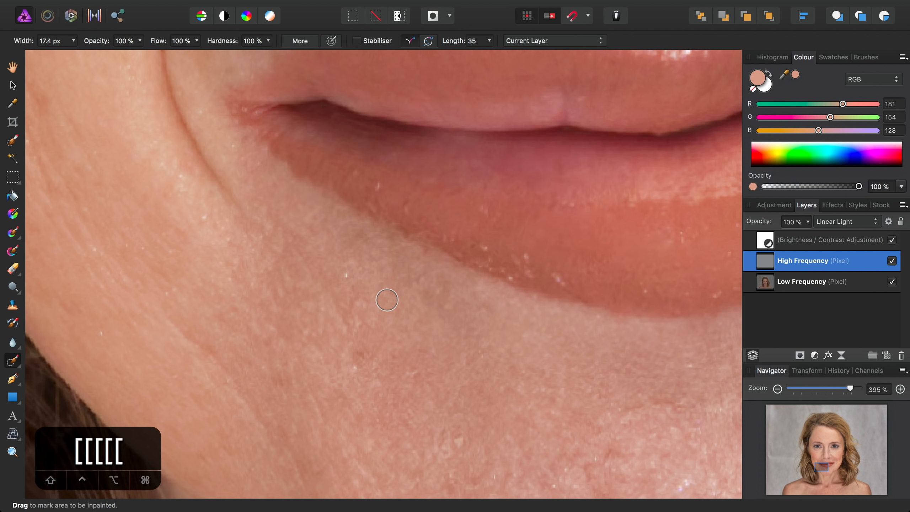
click(347, 274)
scroll(347, 351, left, 4)
scroll(348, 351, down, 3)
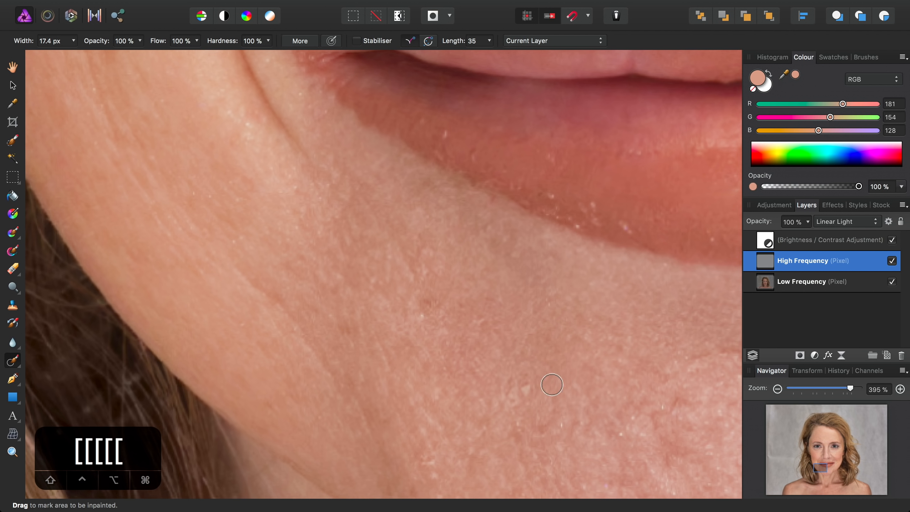
Inpaint the small bright specks on the lower cheek beside the mouth corner on the image's right side.
scroll(552, 385, right, 5)
scroll(551, 385, down, 3)
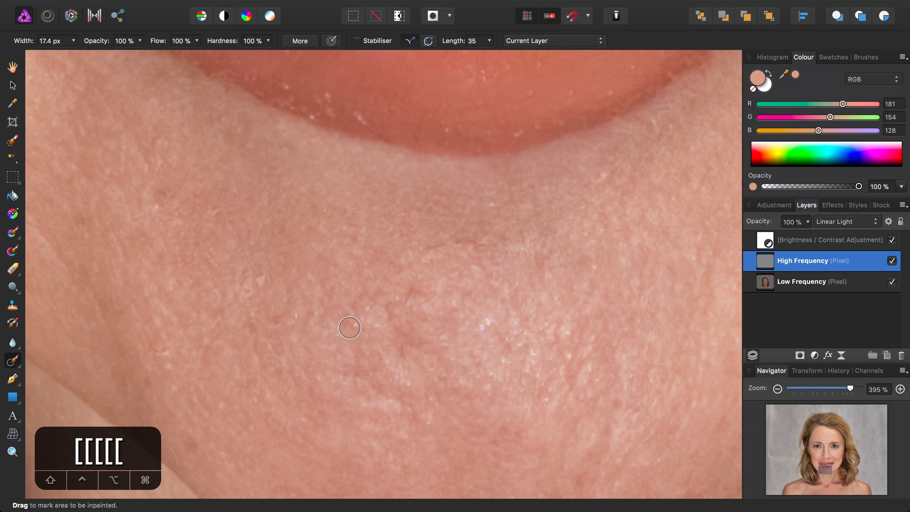
scroll(495, 295, down, 5)
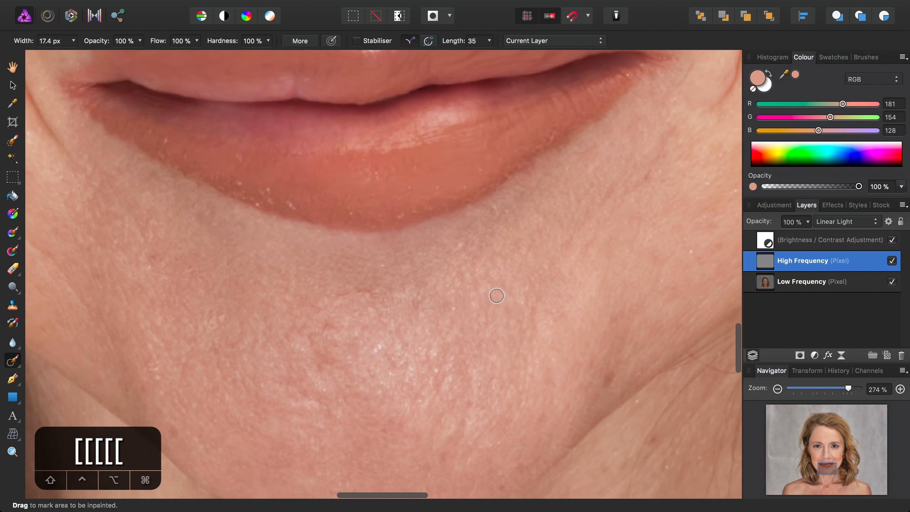
scroll(496, 296, right, 5)
scroll(496, 296, up, 2)
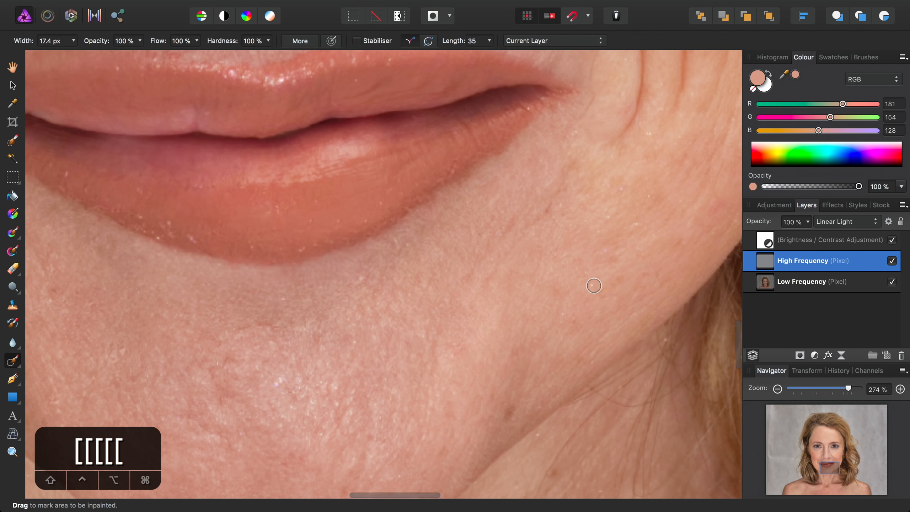
scroll(593, 285, right, 9)
scroll(593, 285, up, 4)
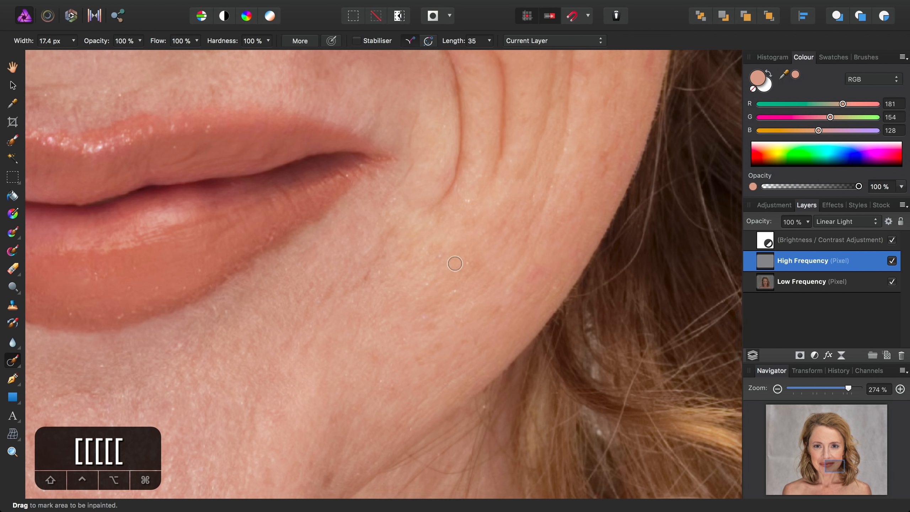
click(439, 259)
click(469, 268)
click(453, 292)
click(425, 284)
Switch to the Clone Brush Tool and set its hardness to 100 %.
scroll(302, 309, left, 10)
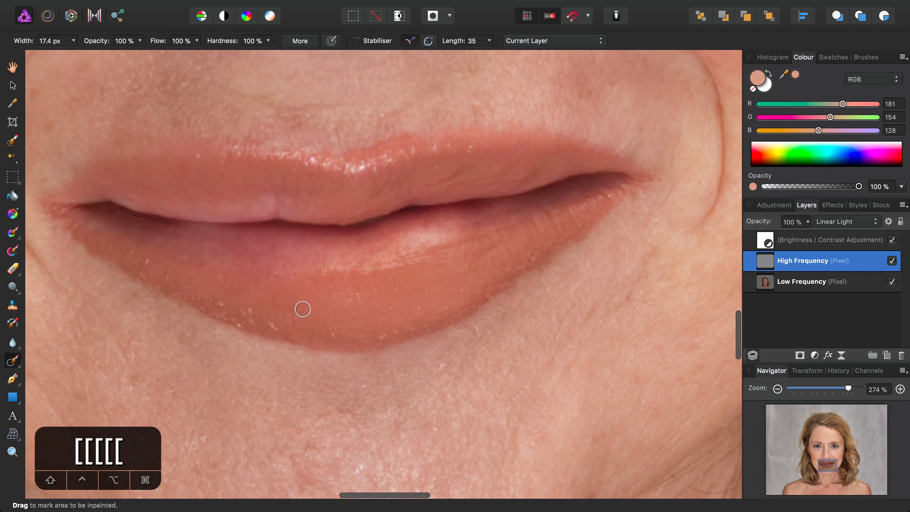
scroll(331, 209, up, 5)
scroll(331, 205, up, 3)
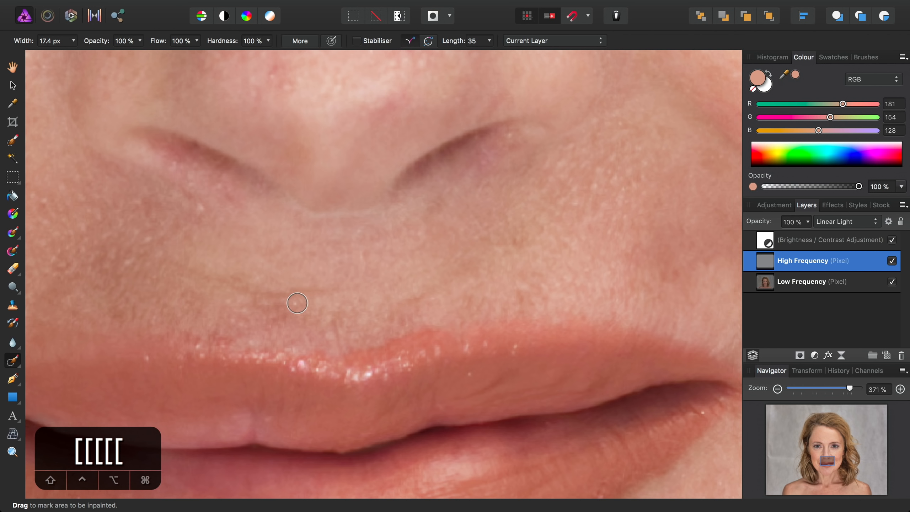
scroll(389, 310, down, 5)
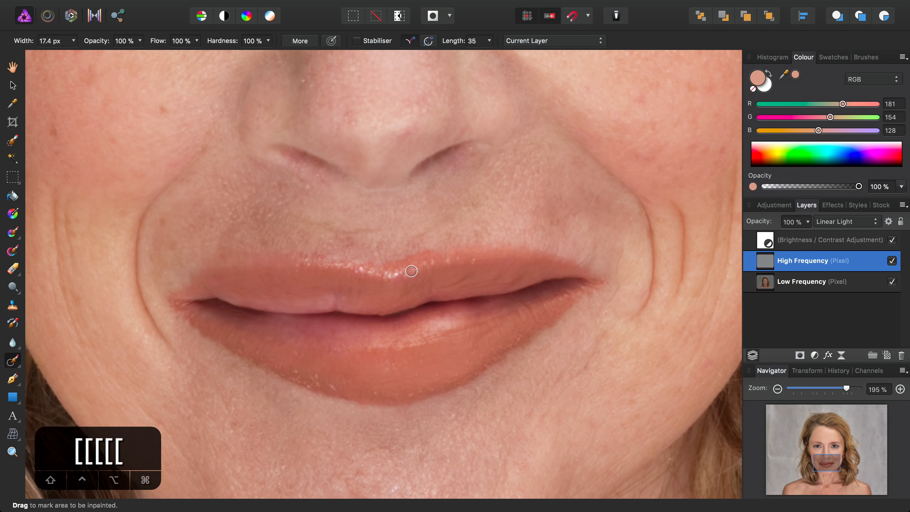
scroll(411, 271, down, 3)
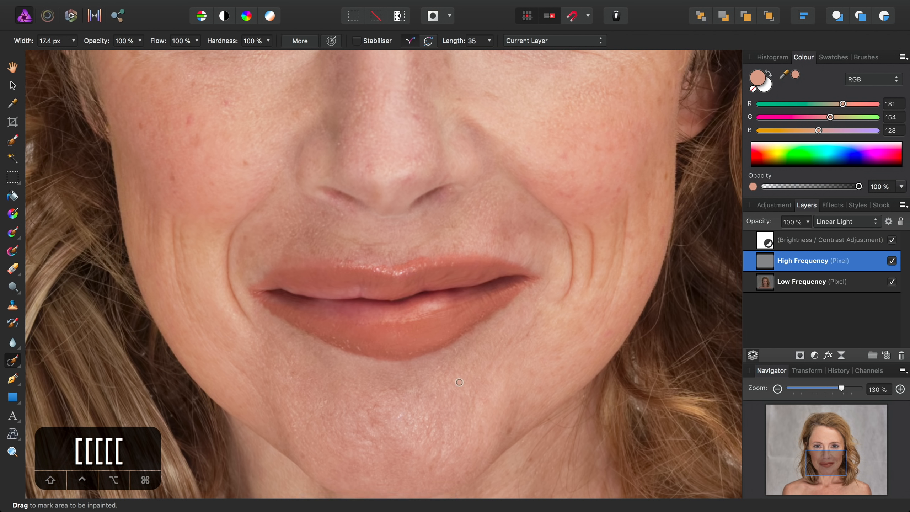
scroll(459, 382, down, 3)
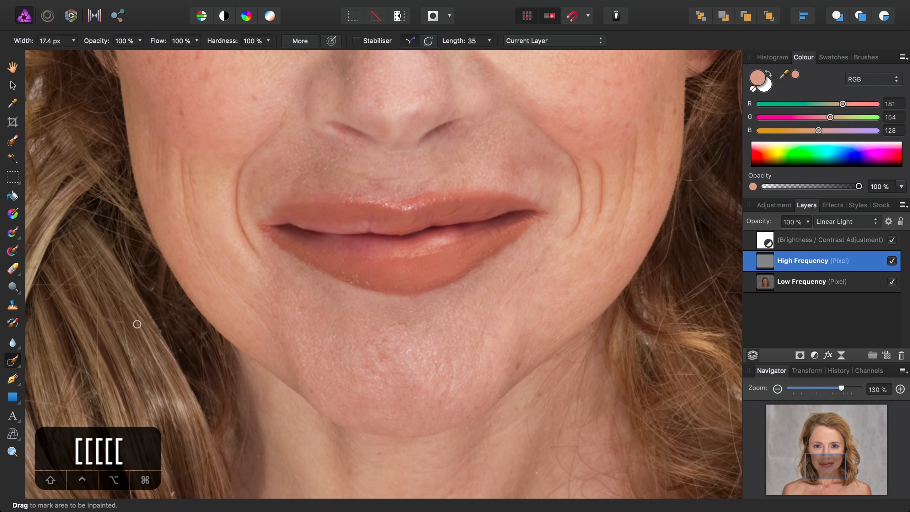
click(13, 307)
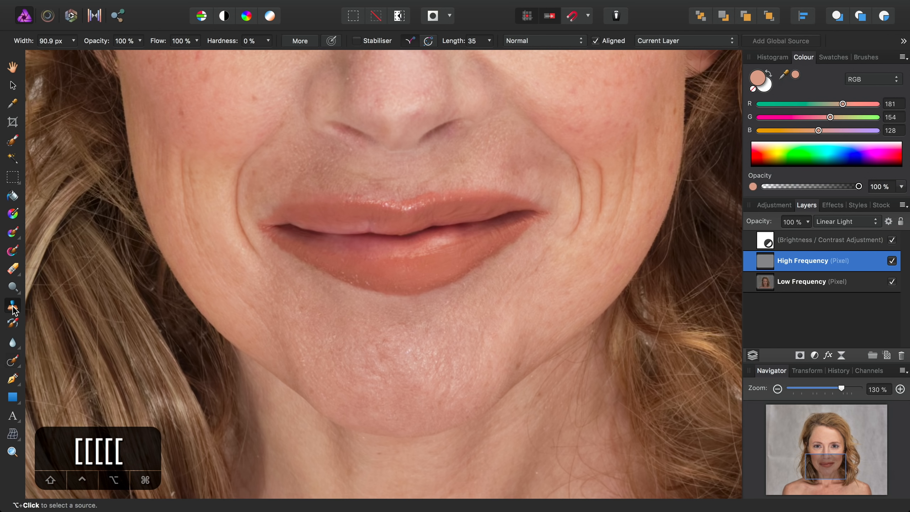
click(268, 41)
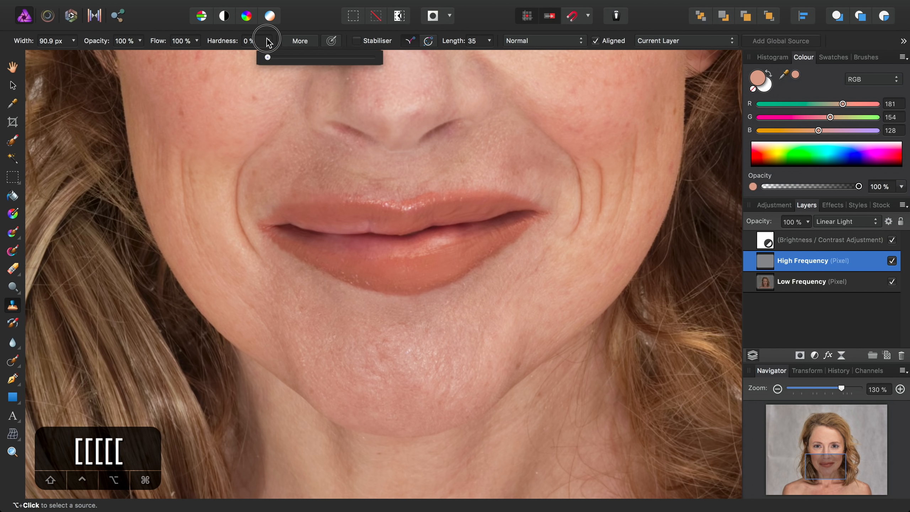
drag(265, 57, 390, 57)
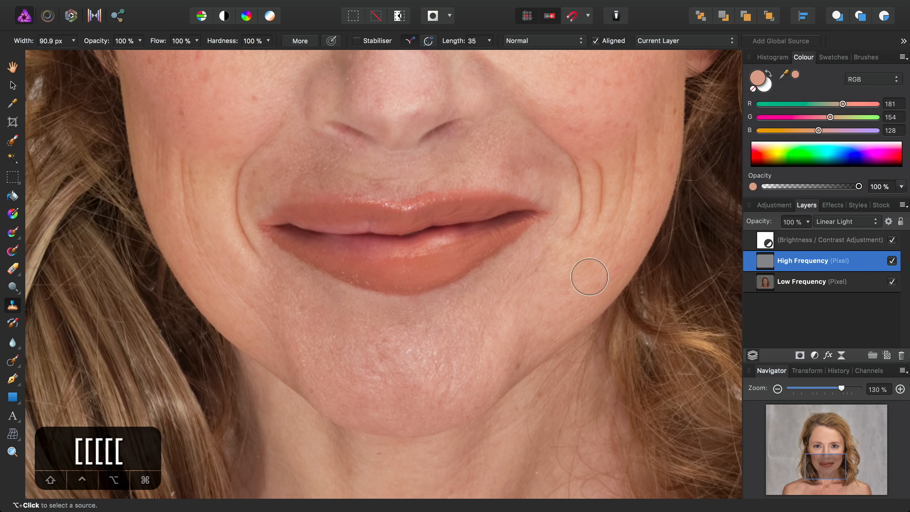
Reduce the clone brush width to 47.5 px and clone cheek texture over the marks below the mouth corner on the image's right side.
scroll(575, 266, up, 4)
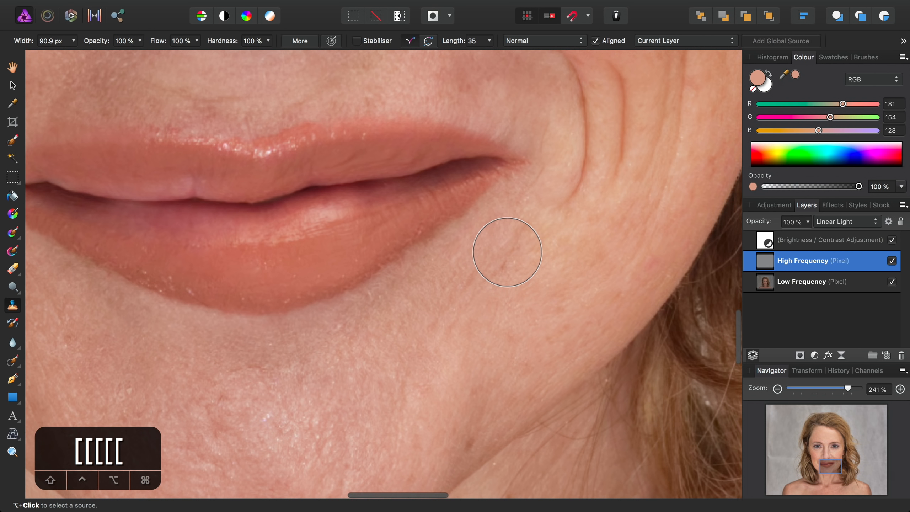
key(bracketleft)
key(bracketleft)
key(bracketleft)
key(bracketleft)
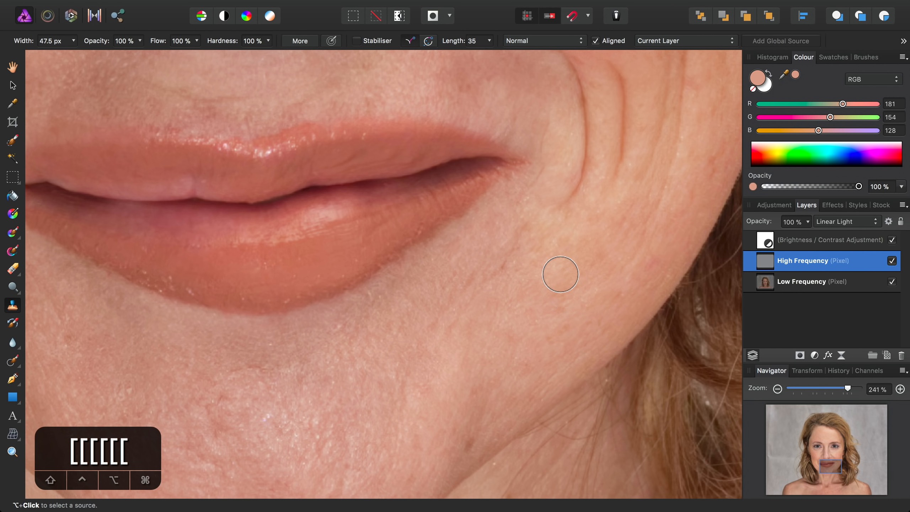
key(alt)
scroll(562, 274, up, 3)
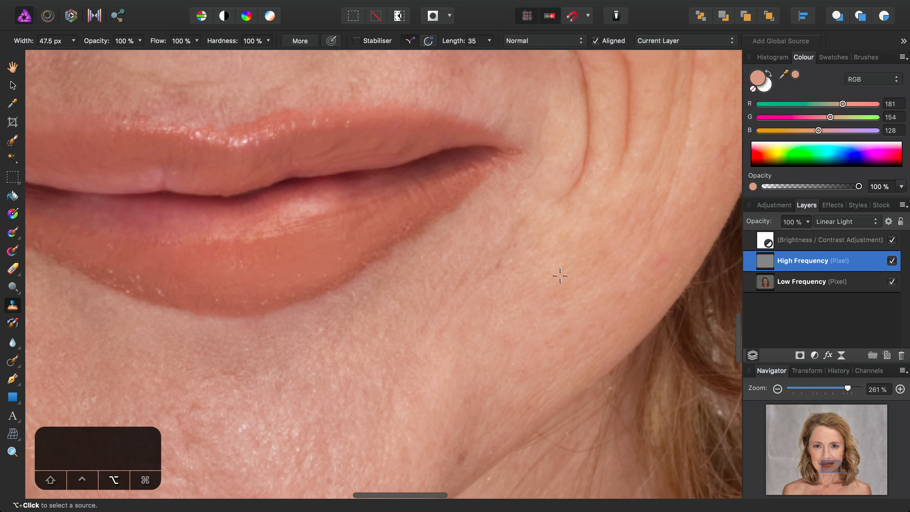
alt+click(559, 271)
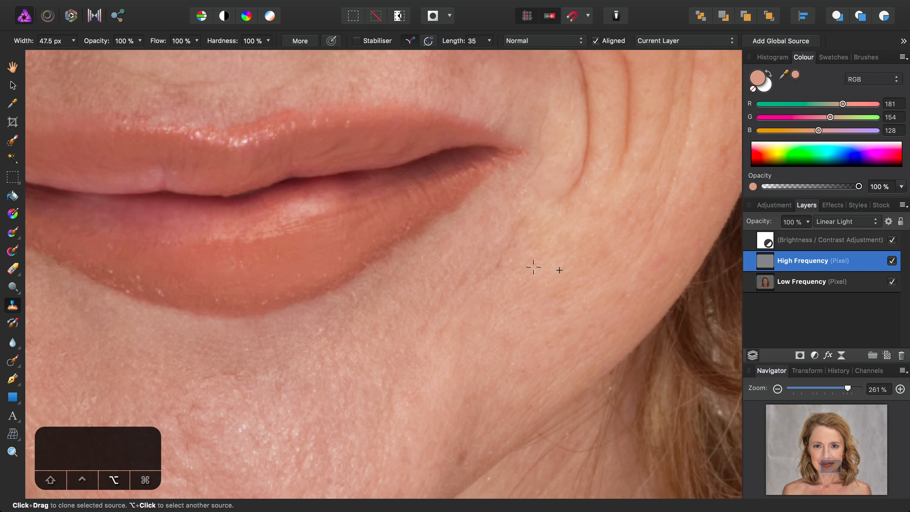
mouse_move(521, 222)
mouse_down()
mouse_move(495, 265)
mouse_move(455, 301)
mouse_up()
Clone nearby skin texture over the uneven skin between the lower lip and jaw on the image's right side.
scroll(511, 292, down, 2)
scroll(511, 292, left, 1)
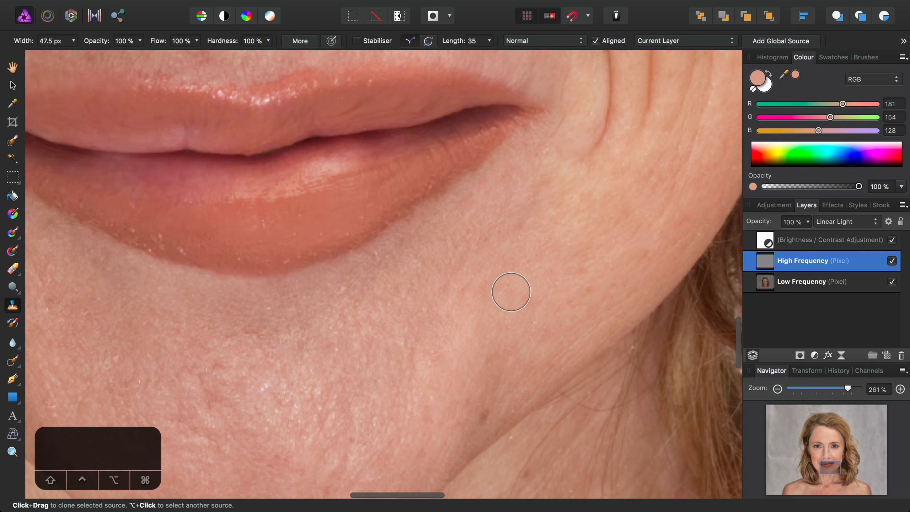
alt+click(550, 272)
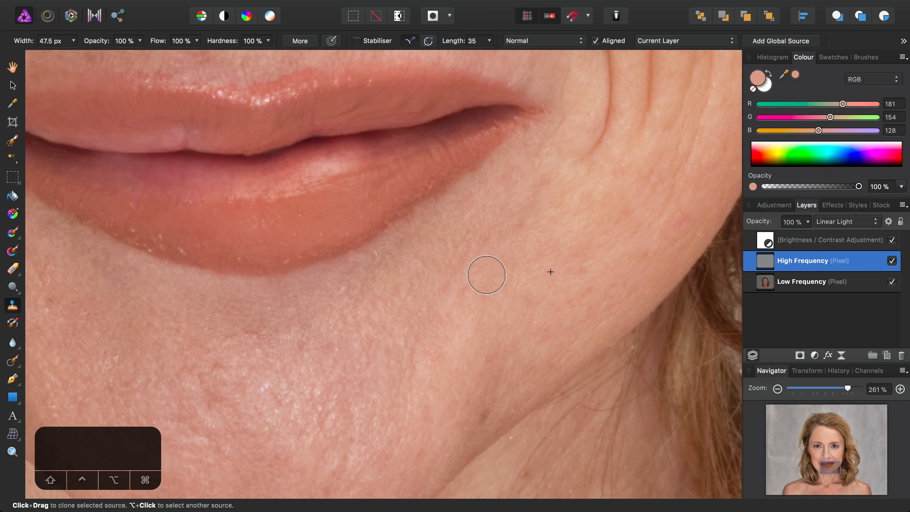
mouse_move(486, 275)
mouse_down()
mouse_move(456, 284)
mouse_move(484, 255)
mouse_up()
scroll(519, 329, down, 2)
scroll(520, 330, left, 1)
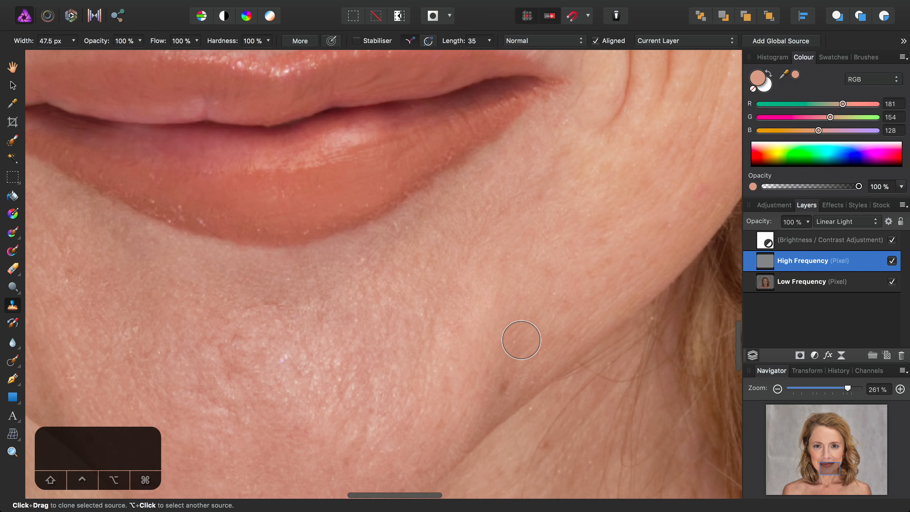
alt+click(513, 301)
drag(469, 260, 448, 293)
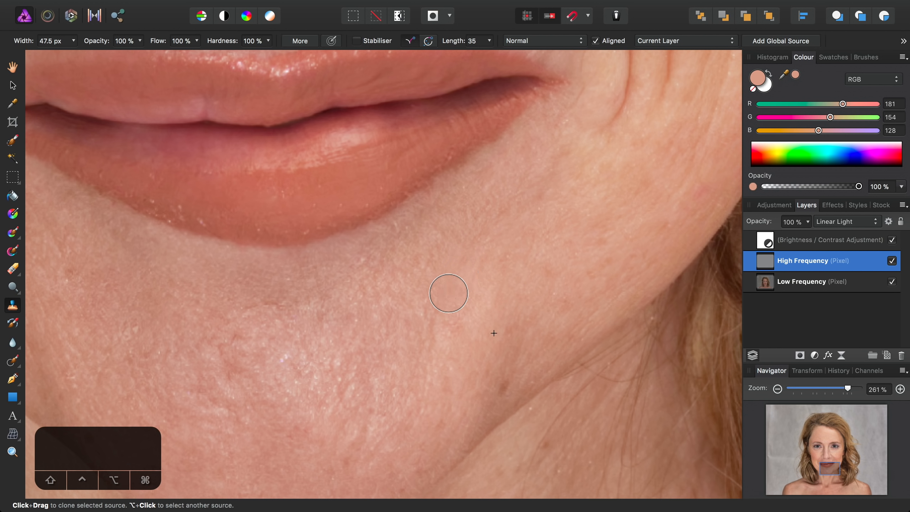
Clone clean skin texture over the uneven skin between the mouth corner and jawline on the image's left side.
scroll(548, 248, down, 3)
scroll(548, 251, up, 2)
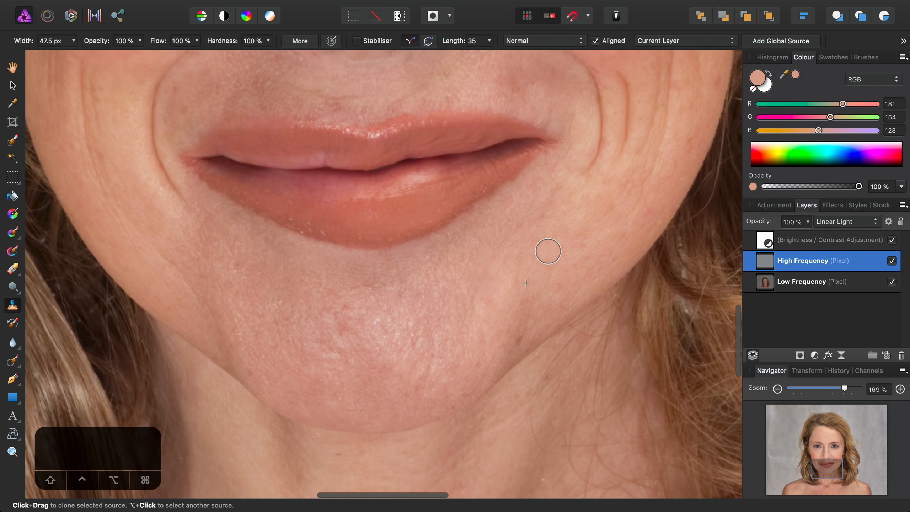
scroll(548, 251, up, 1)
scroll(548, 250, left, 2)
scroll(317, 326, up, 3)
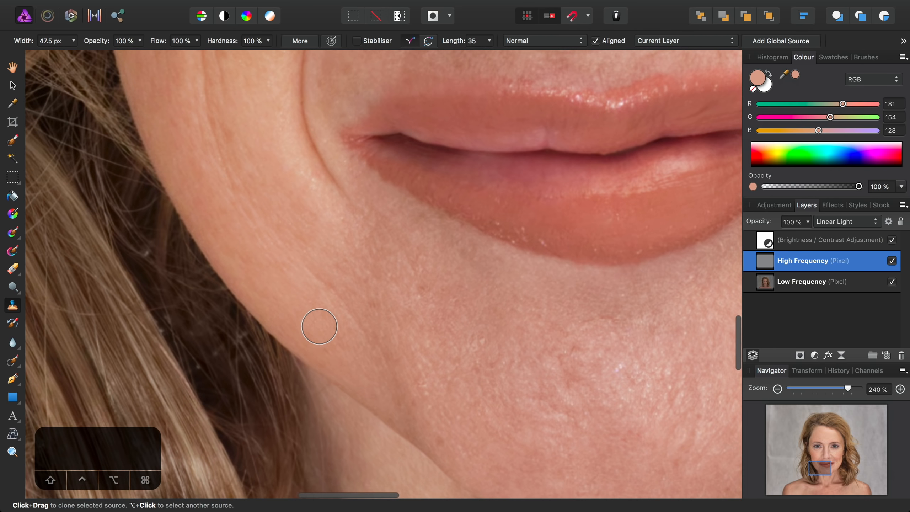
alt+click(396, 291)
mouse_move(412, 267)
mouse_down()
mouse_move(379, 228)
mouse_move(396, 313)
mouse_move(384, 301)
mouse_move(339, 297)
mouse_move(375, 338)
mouse_move(358, 336)
mouse_move(357, 323)
mouse_move(399, 396)
mouse_up()
alt+click(337, 248)
alt+click(300, 320)
alt+click(416, 334)
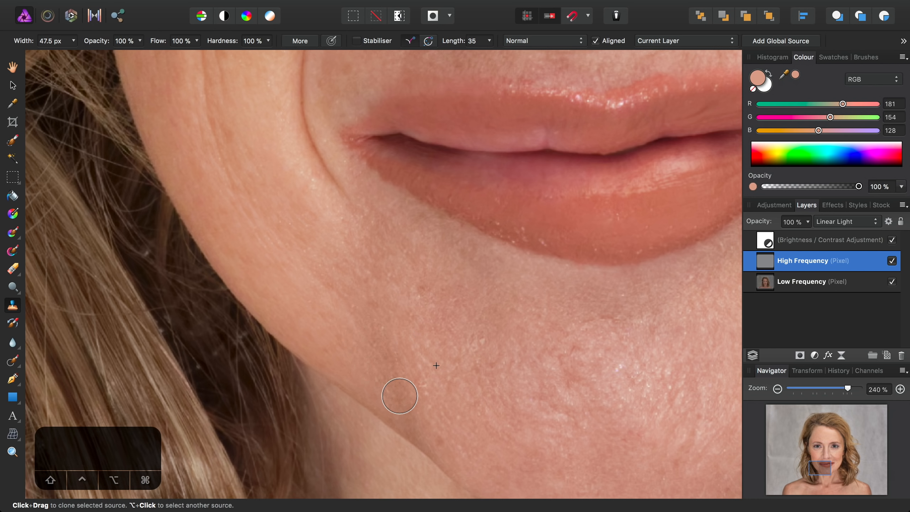
Clone skin texture sampled from the chin over the coarse texture on the chin's image-right side.
scroll(552, 376, down, 5)
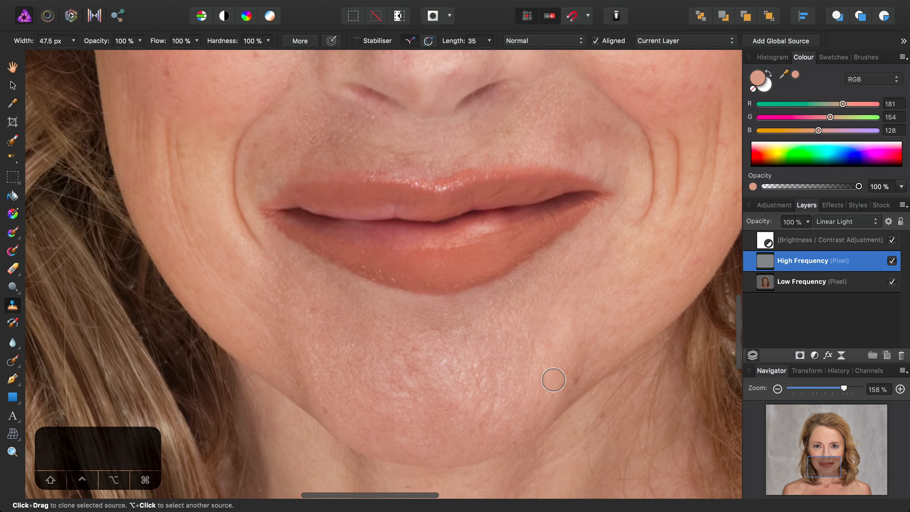
scroll(496, 360, up, 5)
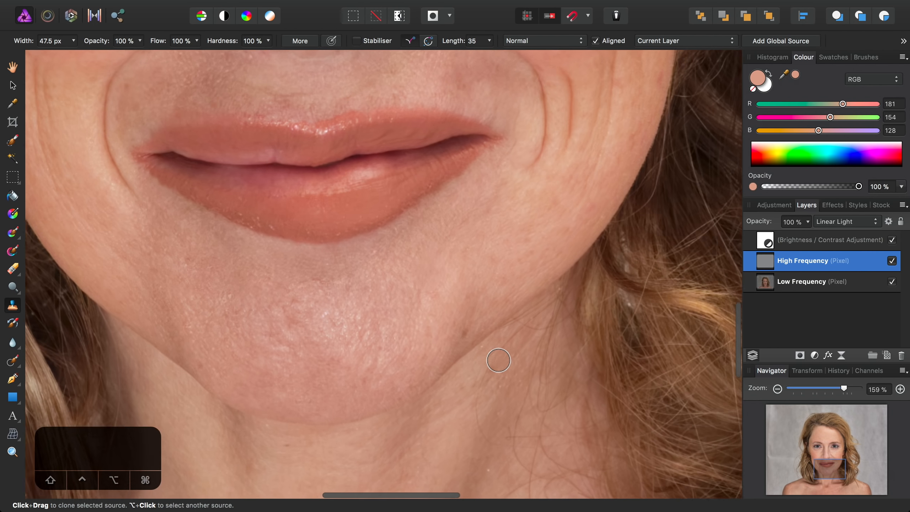
scroll(499, 360, left, 3)
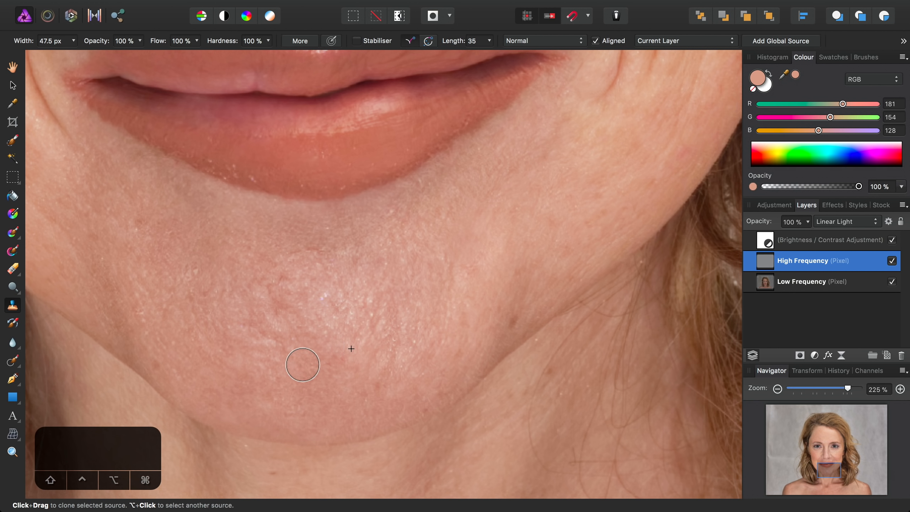
scroll(302, 363, left, 3)
scroll(302, 365, down, 3)
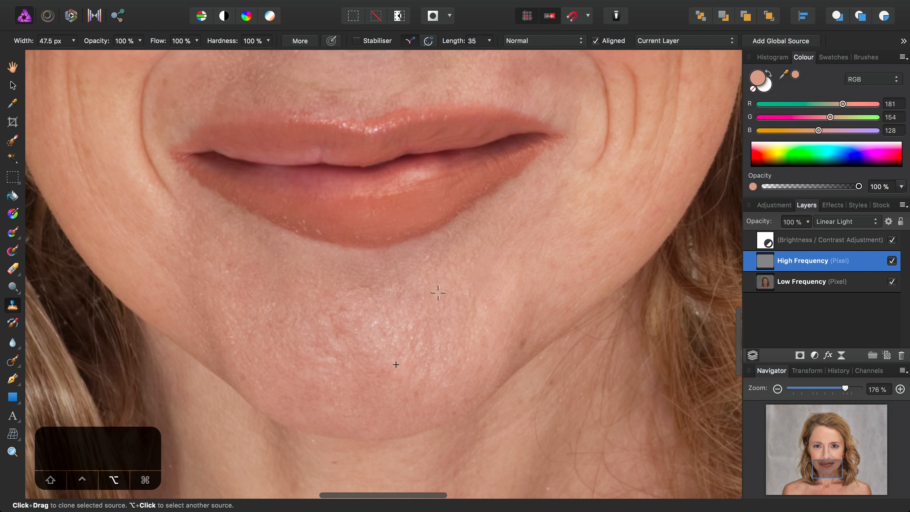
alt+click(444, 298)
drag(479, 312, 462, 370)
Reduce the clone brush width to 17.9 px and clone over the fine line beside the mouth corner on the image's right side.
scroll(382, 344, down, 2)
scroll(380, 348, up, 2)
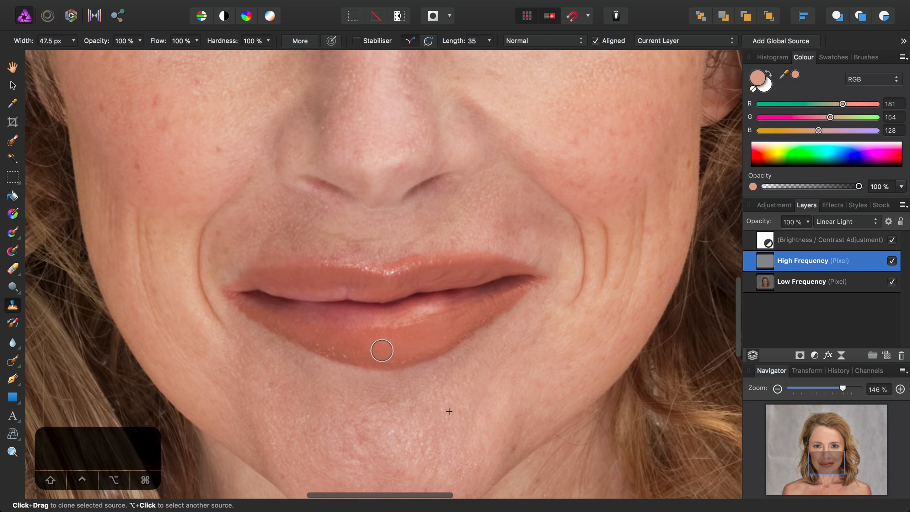
scroll(610, 263, up, 5)
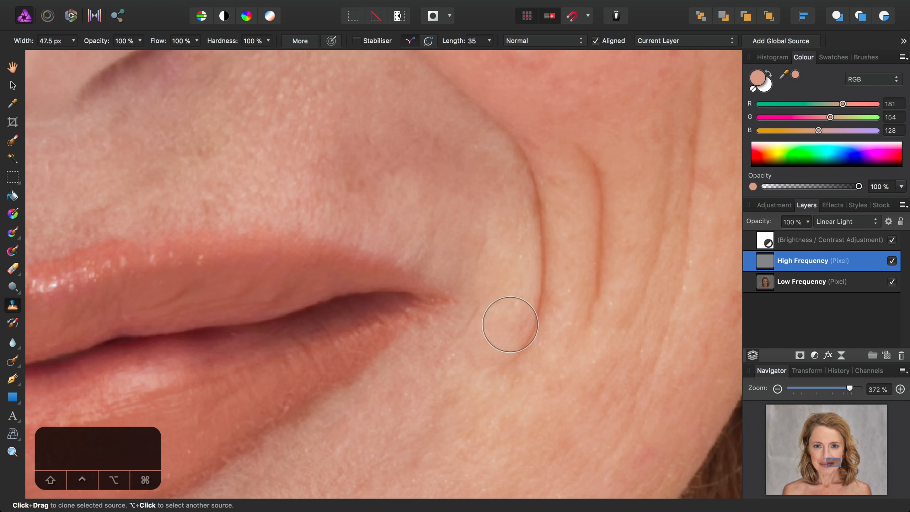
key(bracketleft)
key(bracketleft)
key(bracketleft)
key(bracketleft)
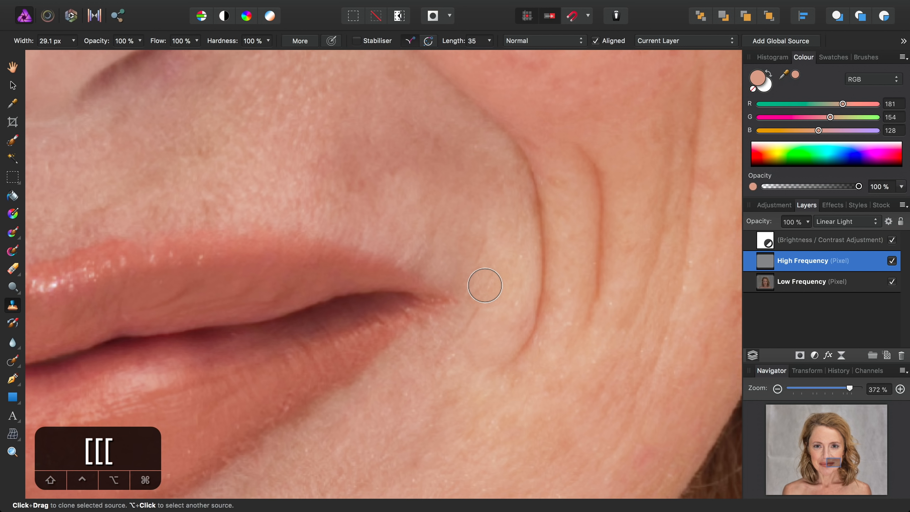
key(bracketleft)
key(bracketleft)
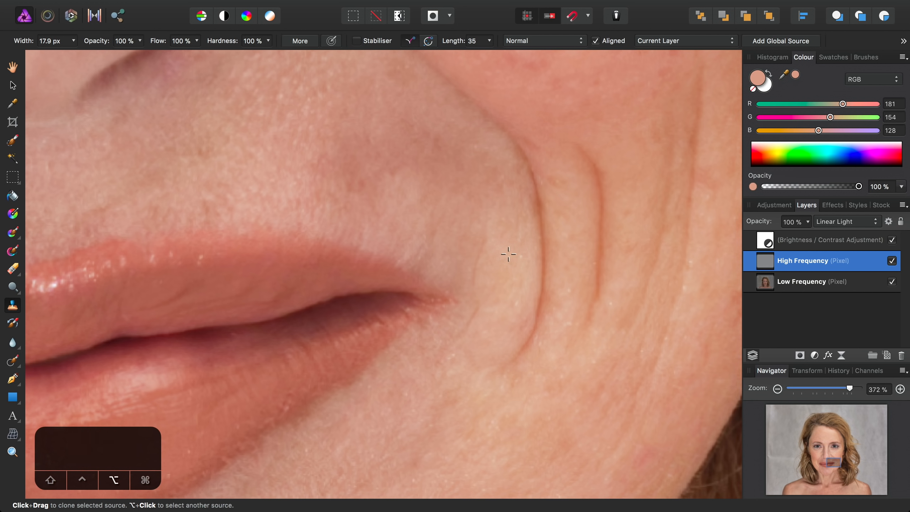
mouse_move(480, 247)
mouse_down()
mouse_move(477, 311)
mouse_move(455, 343)
mouse_up()
scroll(342, 247, down, 5)
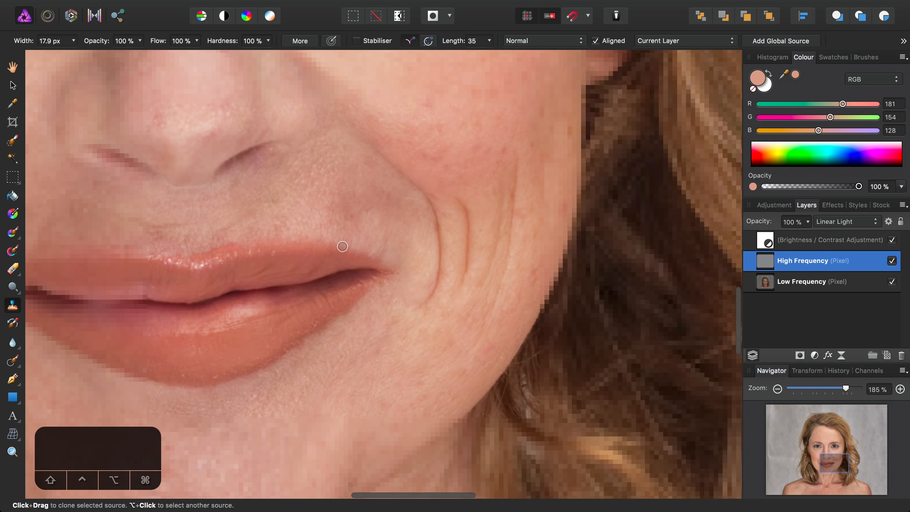
Fit the whole portrait in view, hide the Brightness / Contrast adjustment and merge the visible layers into a new pixel layer.
scroll(343, 246, left, 3)
scroll(342, 247, down, 5)
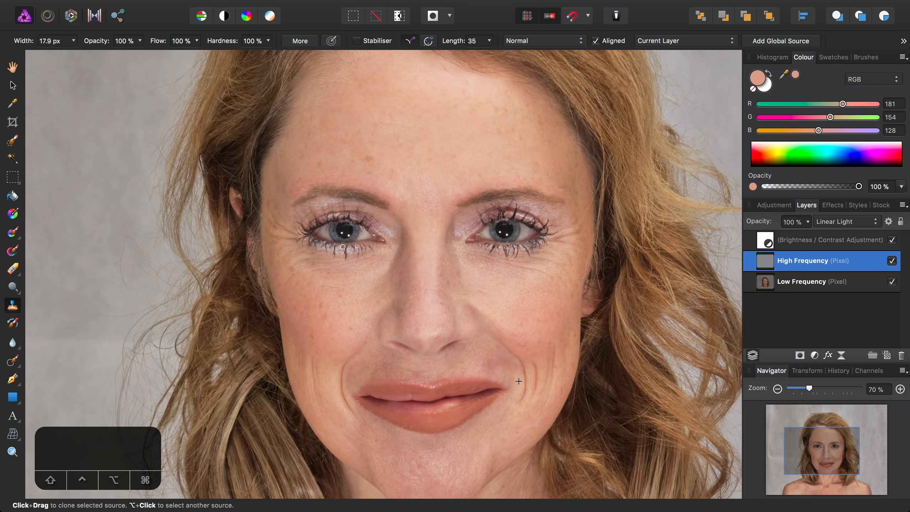
key(super+0)
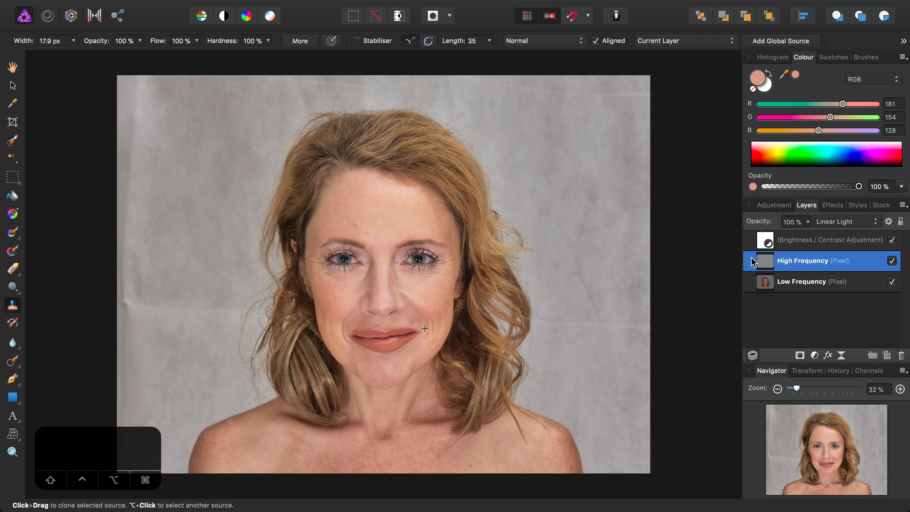
click(893, 240)
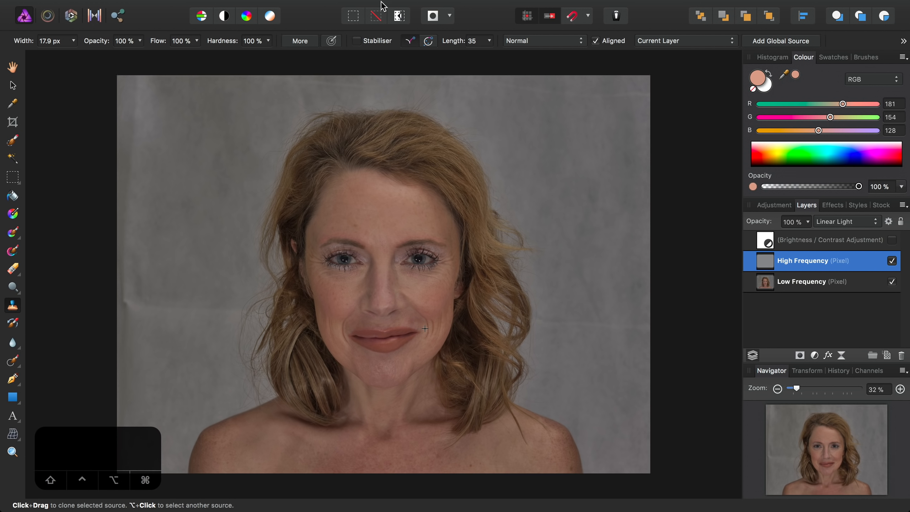
mouse_move(382, 5)
click(276, 7)
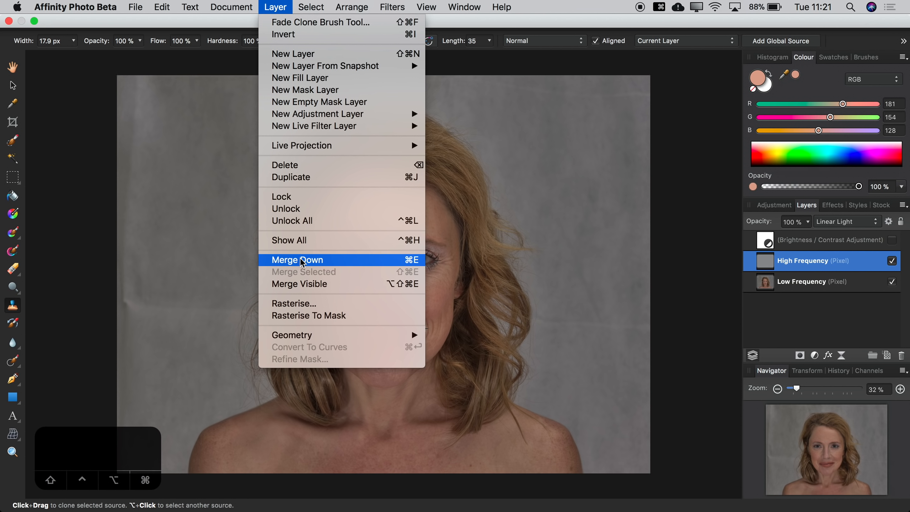
click(463, 257)
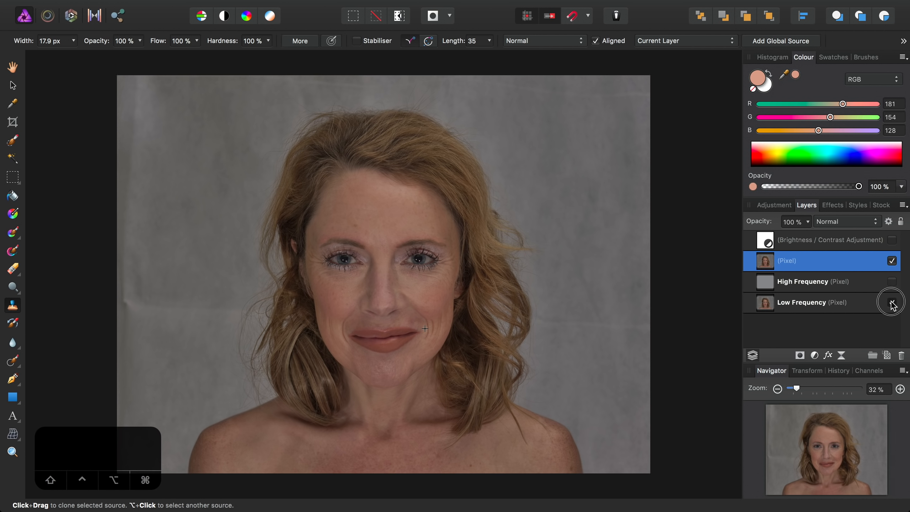
Hide the High Frequency and Low Frequency layers and show the Brightness / Contrast adjustment again.
click(892, 240)
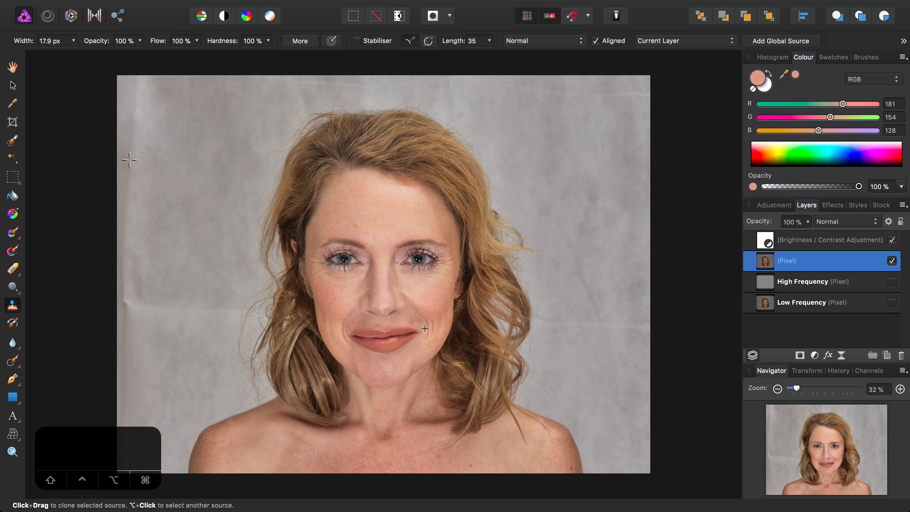
Select the woman's hair, face and shoulders with the Selection Brush at 521 px width, excluding the backdrop.
click(13, 143)
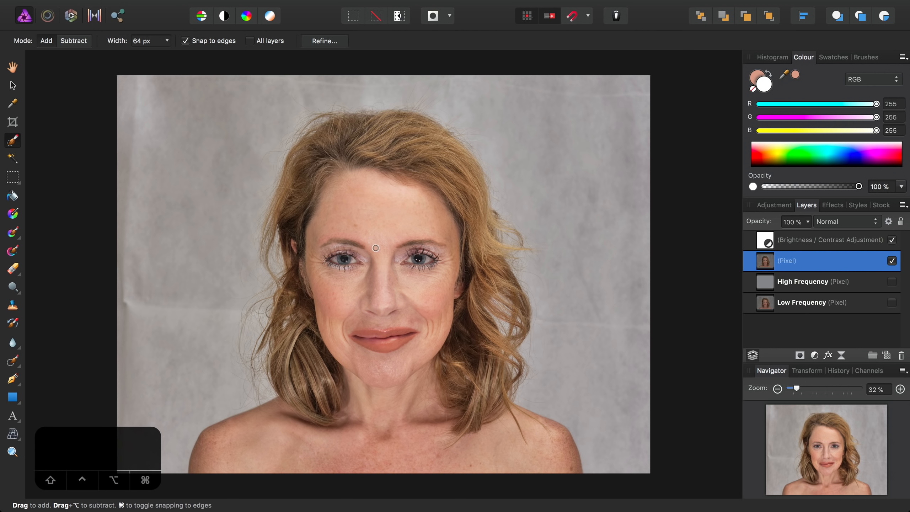
key(bracketright)
key(bracketright)
key(bracketright)
key(bracketright)
key(bracketright)
key(bracketright)
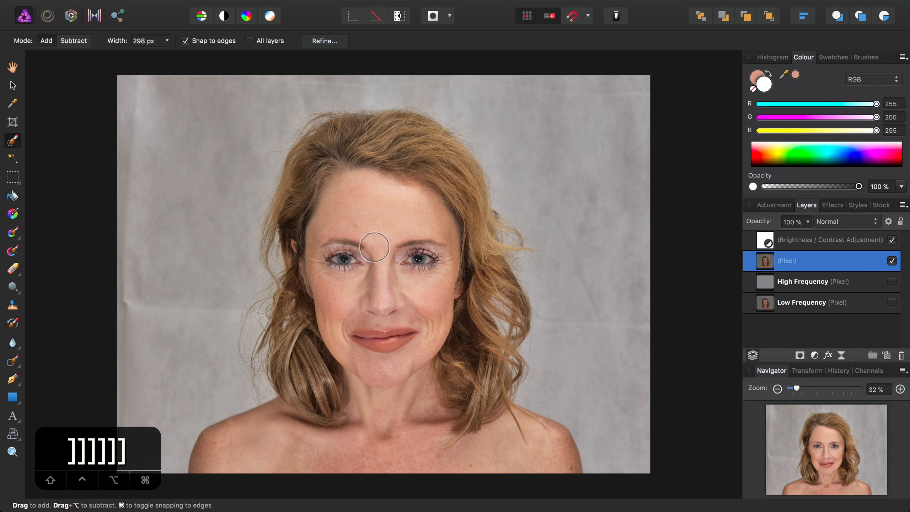
key(bracketright)
key(bracketright)
key(bracketright)
key(bracketright)
key(bracketright)
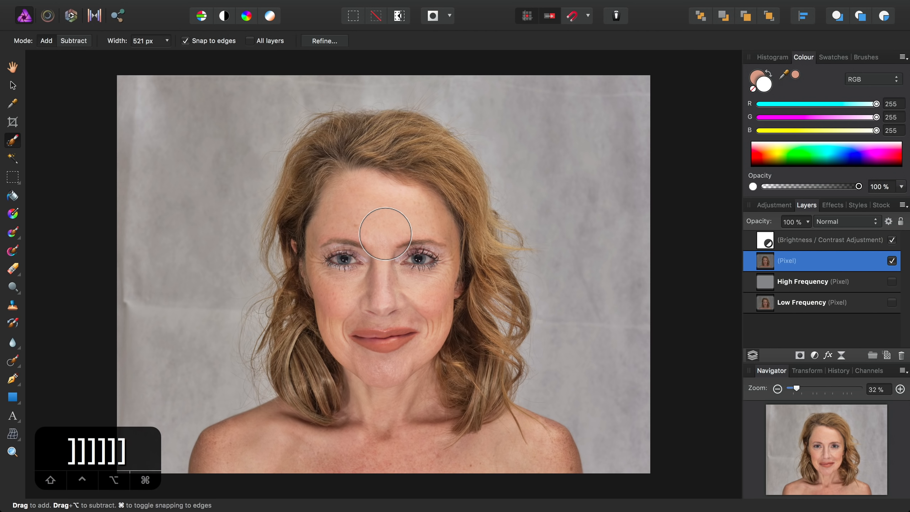
mouse_move(385, 233)
mouse_down()
mouse_move(376, 236)
mouse_move(371, 179)
mouse_move(358, 172)
mouse_move(409, 183)
mouse_move(337, 175)
mouse_move(430, 205)
mouse_move(440, 175)
mouse_move(431, 186)
mouse_up()
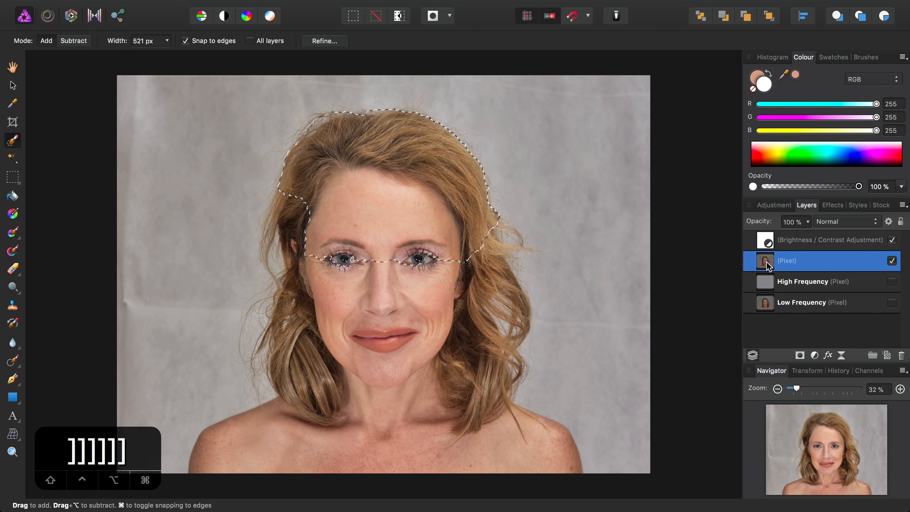
mouse_move(501, 298)
mouse_down()
mouse_move(388, 239)
mouse_move(394, 318)
mouse_move(312, 222)
mouse_move(325, 296)
mouse_move(314, 327)
mouse_move(351, 386)
mouse_move(448, 315)
mouse_move(477, 331)
mouse_move(474, 258)
mouse_move(432, 374)
mouse_move(426, 420)
mouse_move(450, 466)
mouse_up()
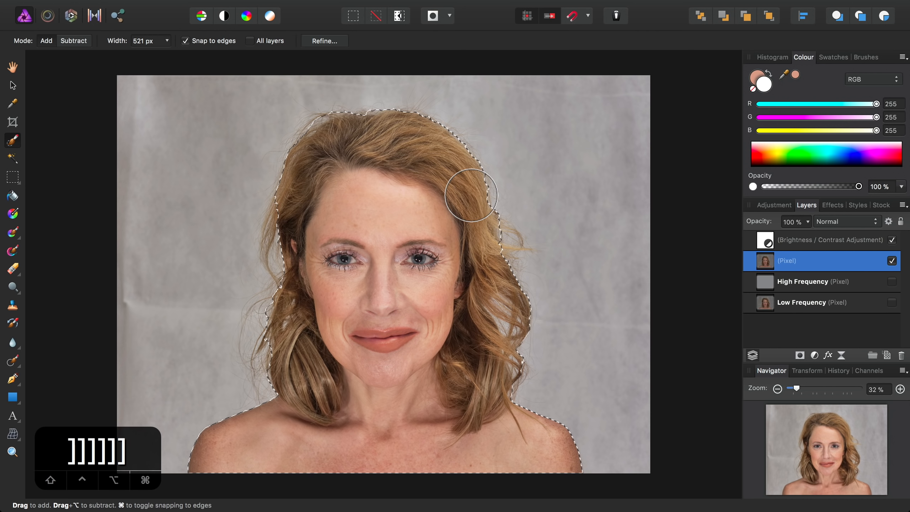
Display the selection of the woman as a Quick Mask overlay, toggling it off and on again to compare.
click(433, 17)
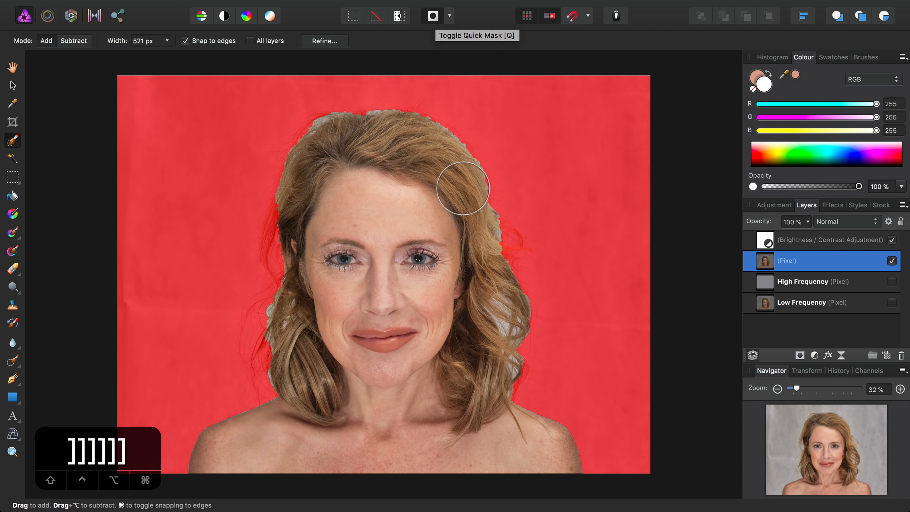
key(q)
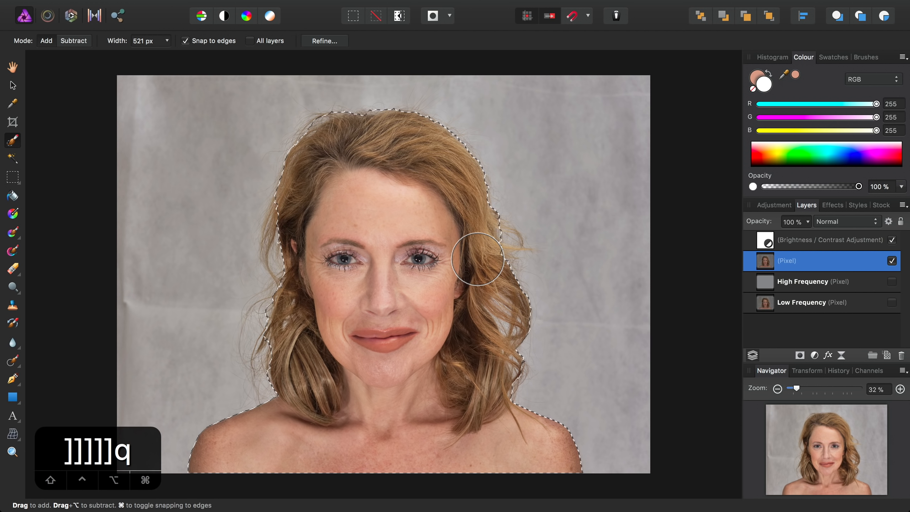
key(q)
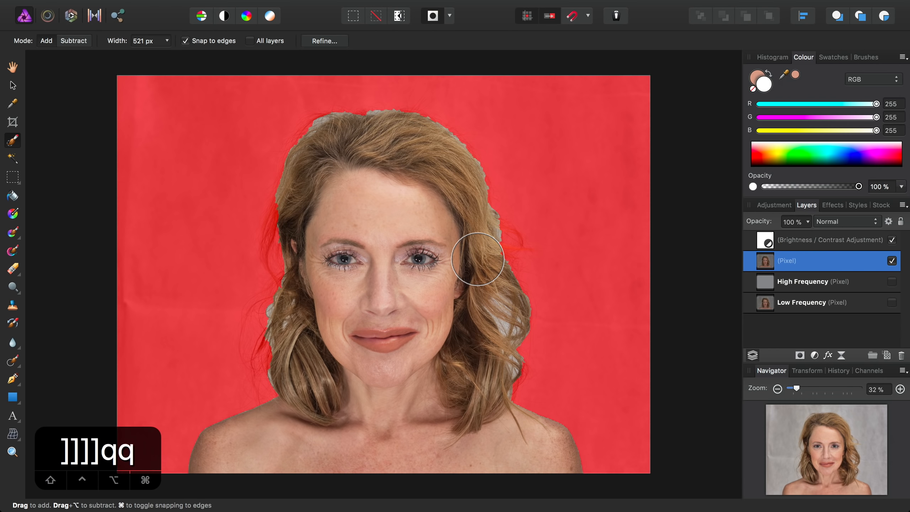
Reduce the selection brush width to 167 px and add the stray hair strands beside both sides of the head to the selection.
scroll(461, 222, up, 3)
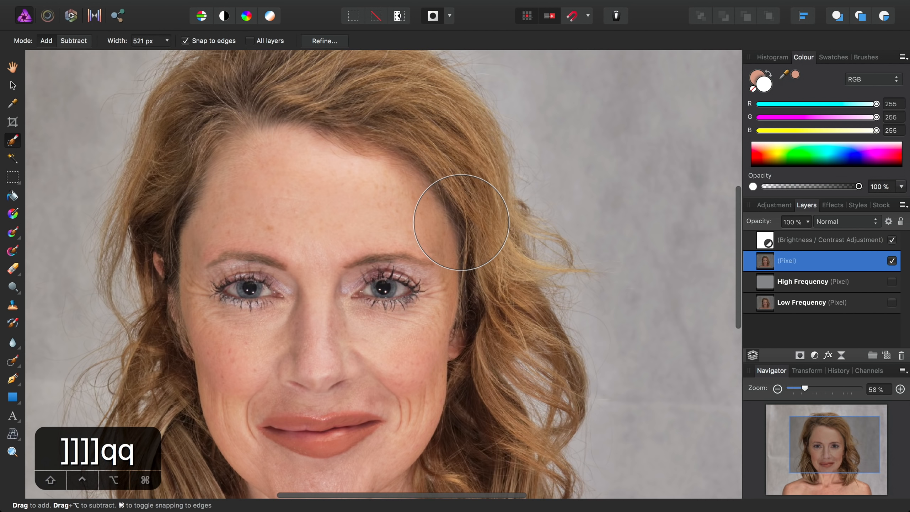
key(bracketleft)
key(bracketleft)
key(bracketleft)
key(bracketleft)
key(bracketleft)
key(bracketleft)
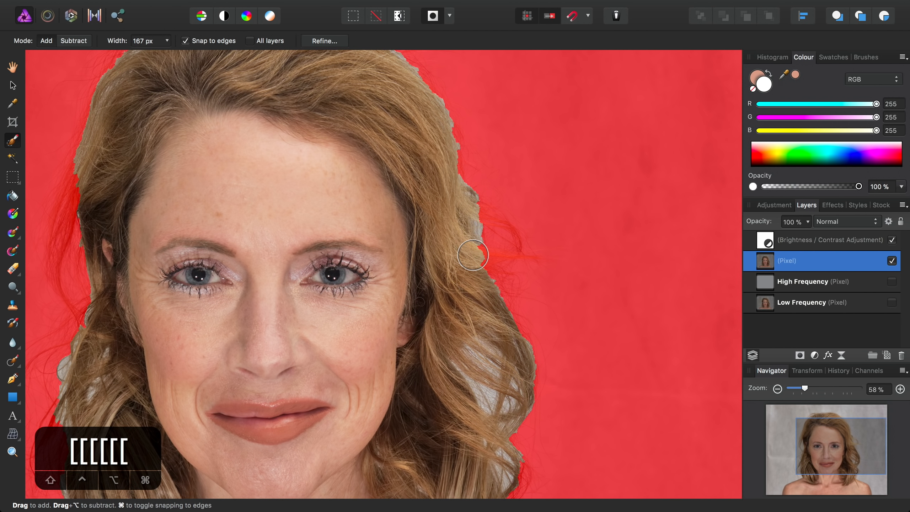
mouse_move(487, 215)
mouse_down()
mouse_move(497, 246)
mouse_move(515, 256)
mouse_up()
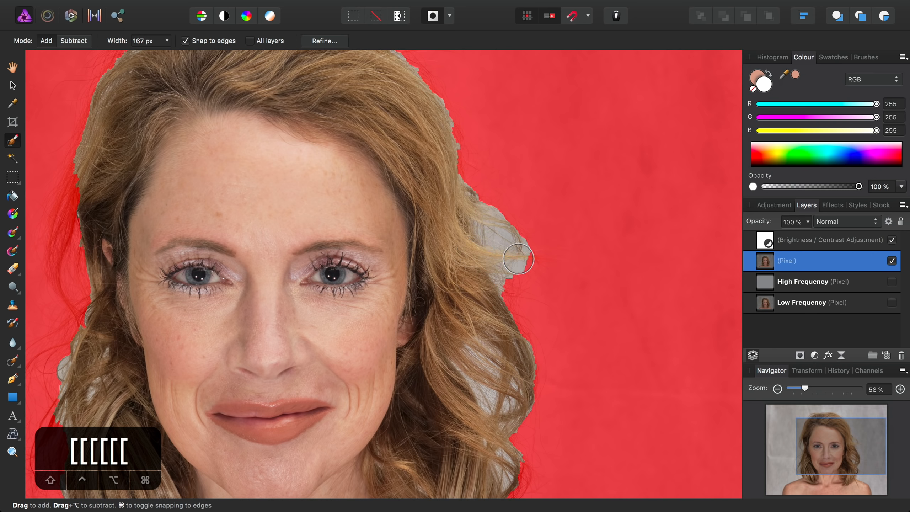
scroll(344, 261, left, 10)
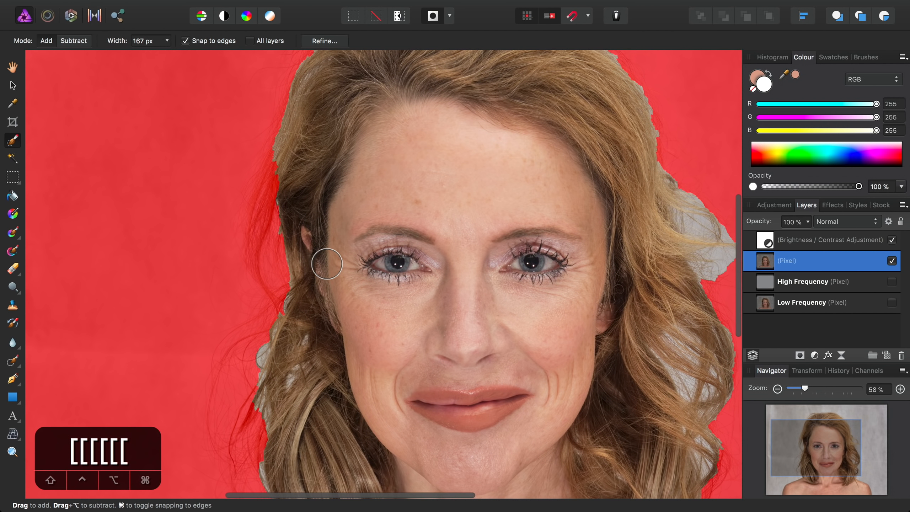
mouse_move(272, 186)
mouse_down()
mouse_move(263, 233)
mouse_move(280, 296)
mouse_up()
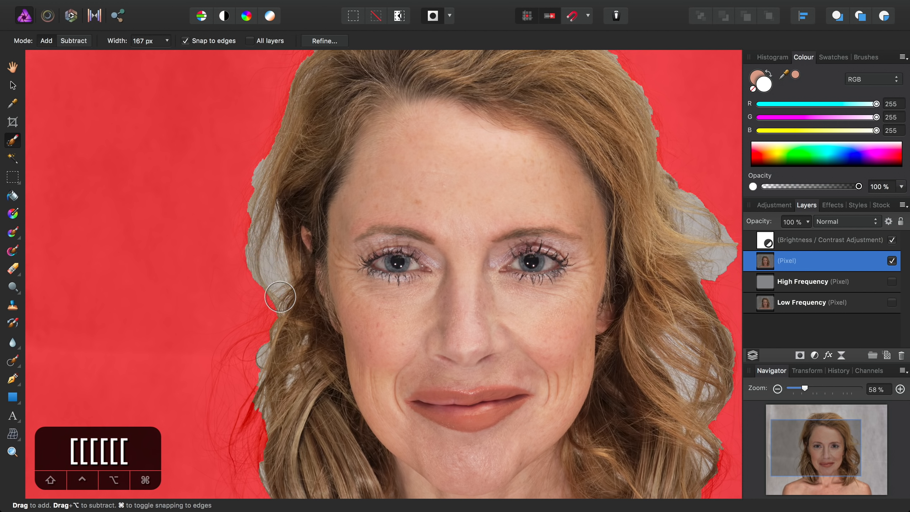
Check the masked edges around the lower hair, shoulders and head, and turn off the Quick Mask with the whole portrait in view.
scroll(396, 309, down, 10)
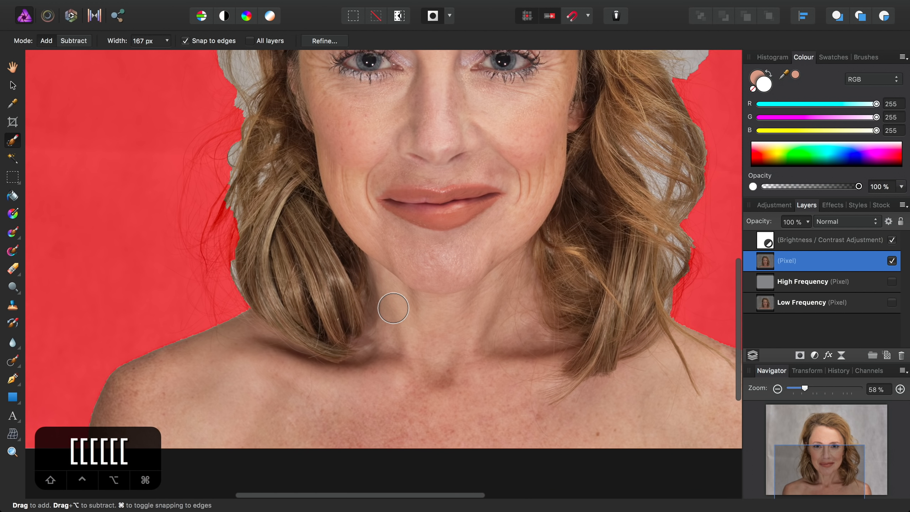
scroll(392, 313, down, 3)
scroll(392, 312, up, 10)
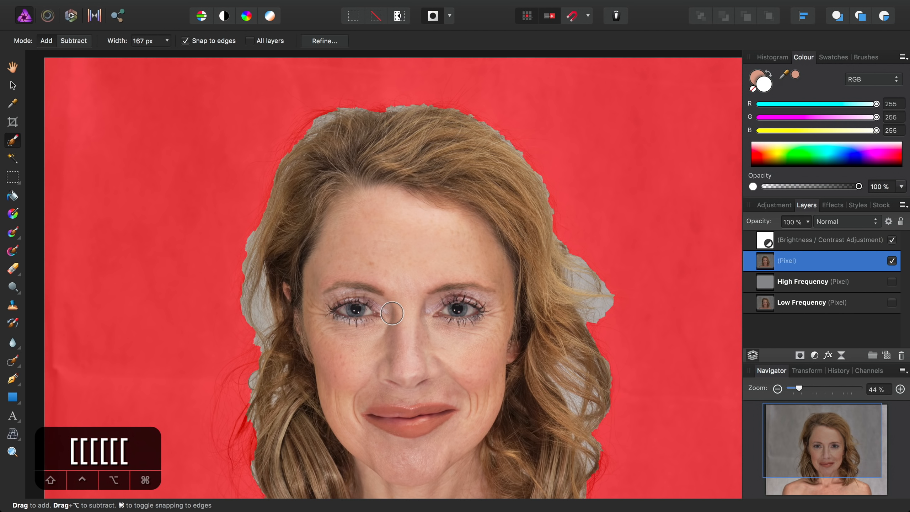
key(super+0)
key(q)
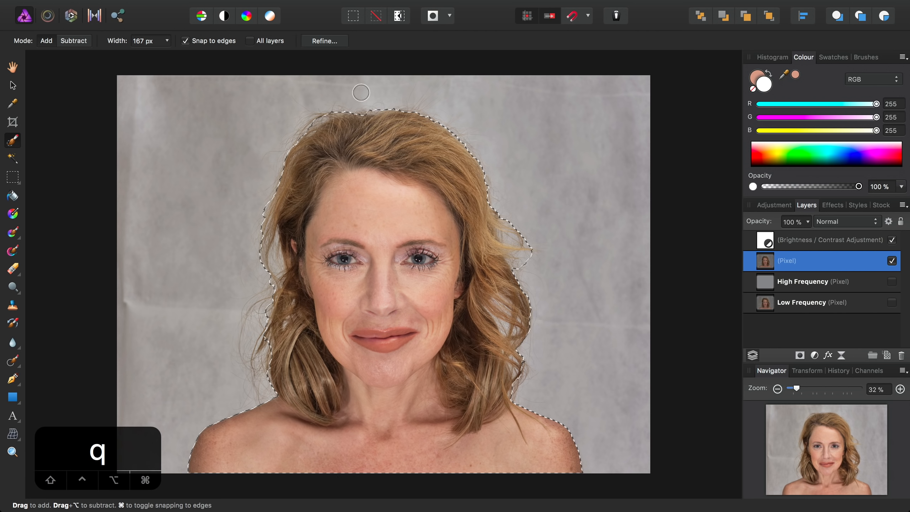
Refine the selection by painting around the hair outline with the Matte adjustment brush at 538 px.
click(325, 41)
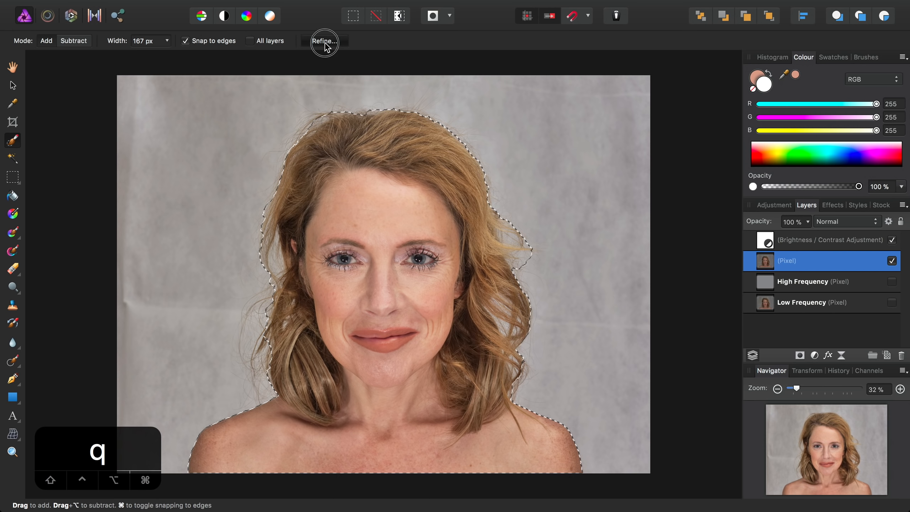
drag(591, 224, 683, 61)
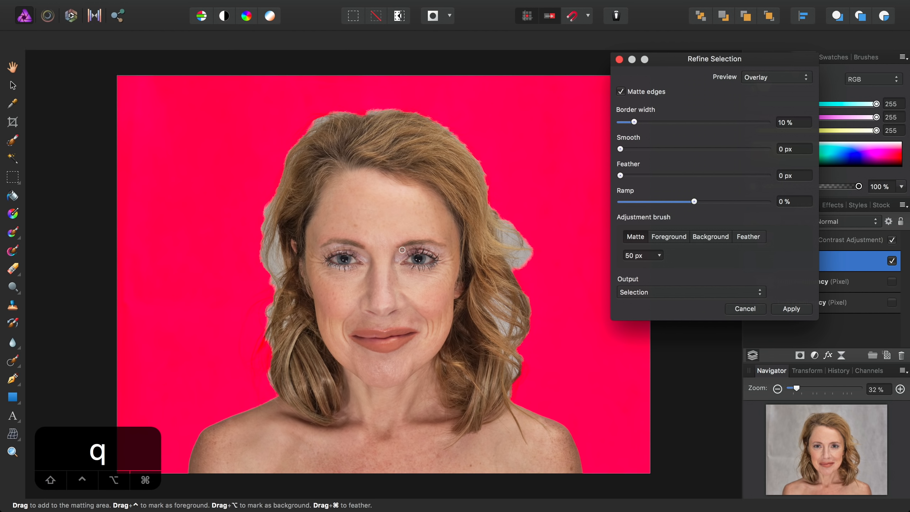
key(bracketright)
key(bracketright)
key(bracketright)
key(bracketright)
key(bracketright)
key(bracketright)
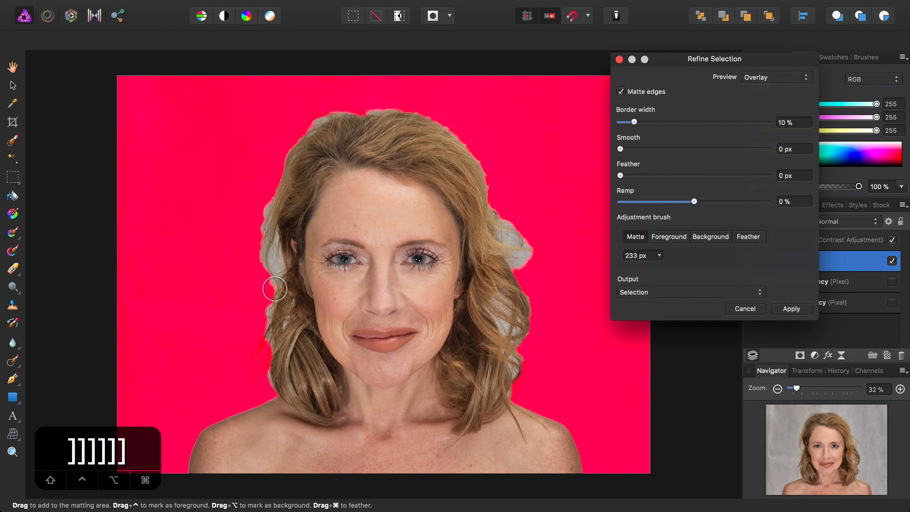
key(bracketright)
key(bracketright)
key(bracketright)
key(bracketright)
key(bracketright)
key(bracketright)
mouse_move(264, 371)
mouse_down()
mouse_move(283, 300)
mouse_move(265, 261)
mouse_move(267, 224)
mouse_move(291, 157)
mouse_move(328, 113)
mouse_move(381, 102)
mouse_move(456, 117)
mouse_move(500, 196)
mouse_move(533, 276)
mouse_move(527, 317)
mouse_move(511, 286)
mouse_move(522, 310)
mouse_move(500, 301)
mouse_move(523, 347)
mouse_move(508, 357)
mouse_move(504, 379)
mouse_move(520, 380)
mouse_move(469, 358)
mouse_move(514, 349)
mouse_up()
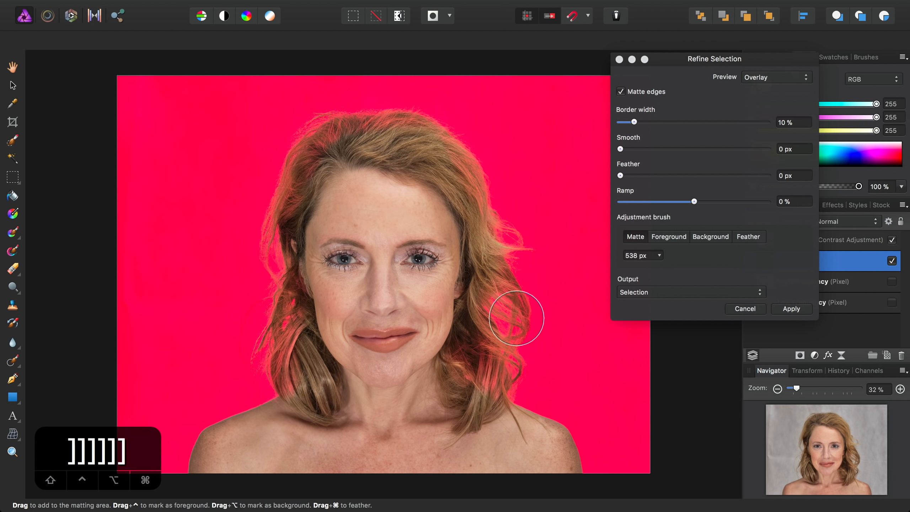
Reduce the adjustment brush to 172 px and mark the lower inner hair on the image-right side as Foreground.
scroll(528, 347, up, 5)
scroll(530, 348, up, 2)
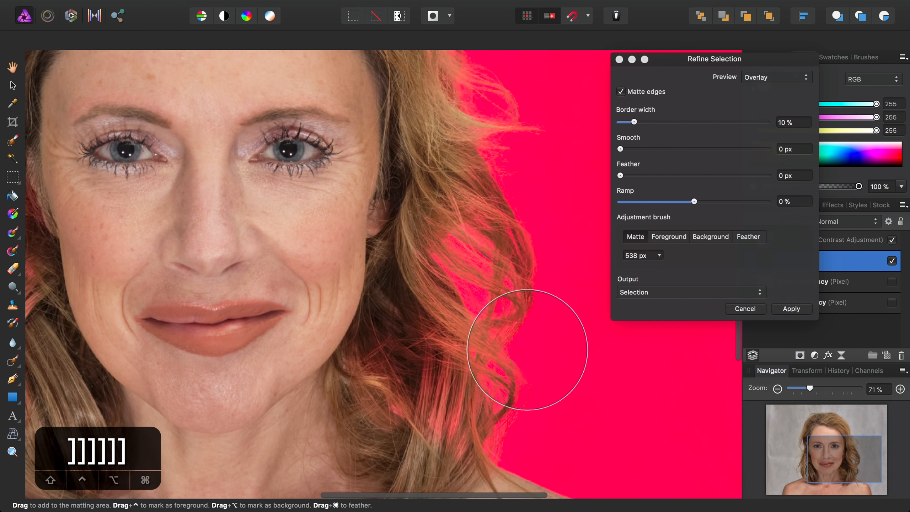
scroll(532, 346, down, 3)
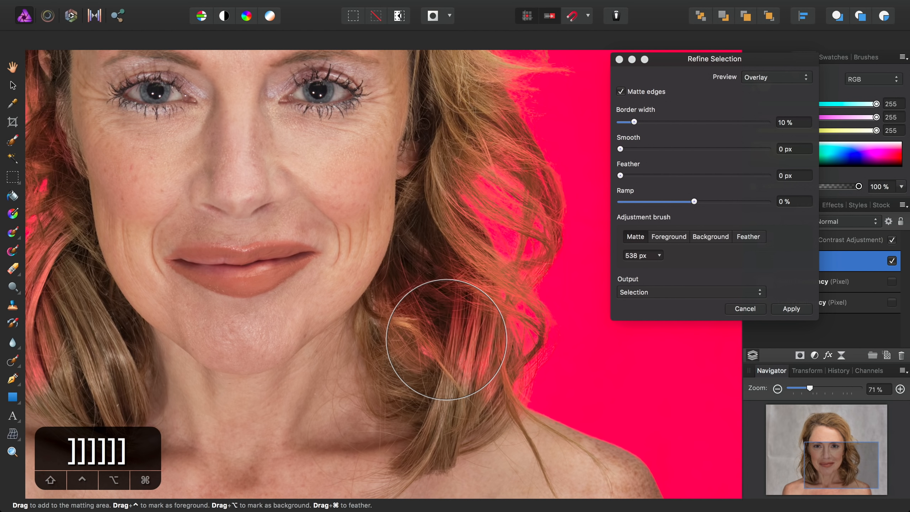
key(bracketleft)
key(bracketleft)
key(bracketleft)
key(bracketleft)
key(bracketleft)
key(bracketleft)
key(bracketleft)
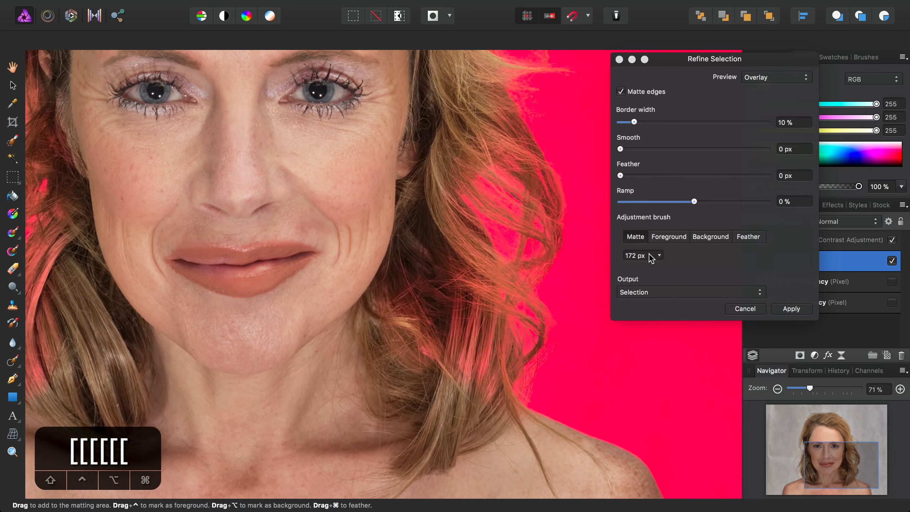
click(671, 238)
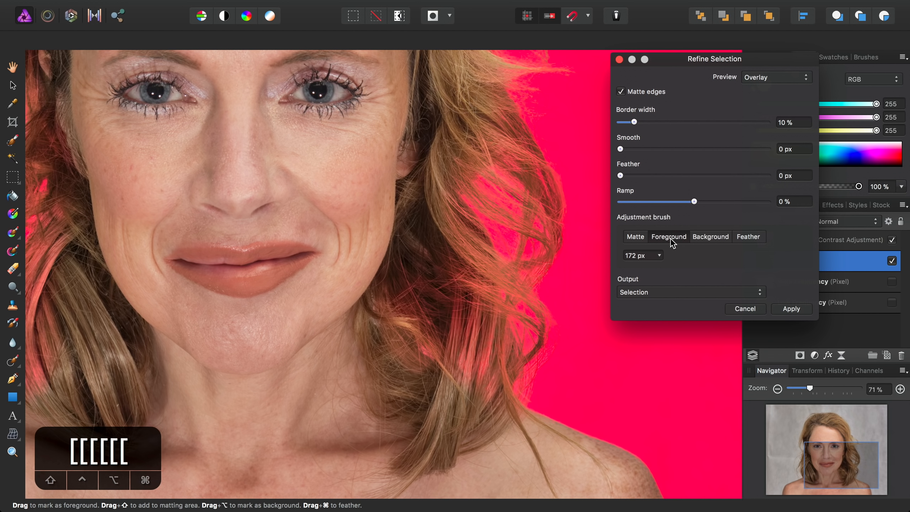
mouse_move(485, 367)
mouse_down()
mouse_move(429, 343)
mouse_move(439, 314)
mouse_move(468, 335)
mouse_move(482, 330)
mouse_move(458, 289)
mouse_move(417, 289)
mouse_move(406, 302)
mouse_move(449, 366)
mouse_move(487, 382)
mouse_move(486, 360)
mouse_move(448, 330)
mouse_move(442, 345)
mouse_move(479, 358)
mouse_move(449, 264)
mouse_move(480, 313)
mouse_up()
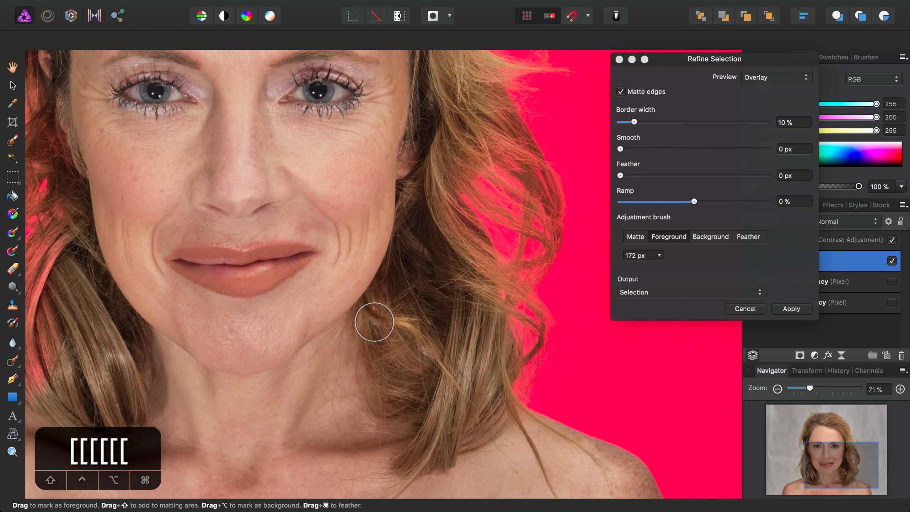
Repaint the curls beside the neck on the image-right side with the Matte adjustment brush.
click(640, 243)
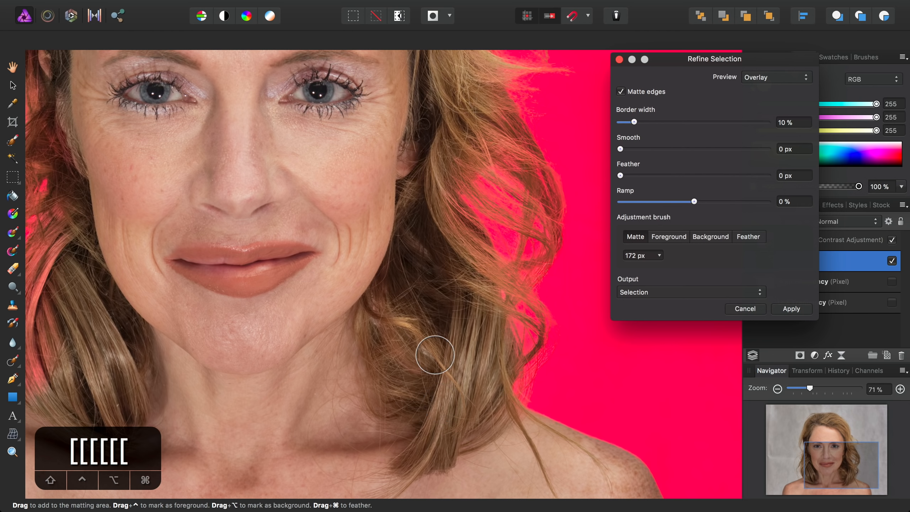
mouse_move(433, 354)
mouse_down()
mouse_move(430, 321)
mouse_move(427, 344)
mouse_move(392, 331)
mouse_move(379, 300)
mouse_up()
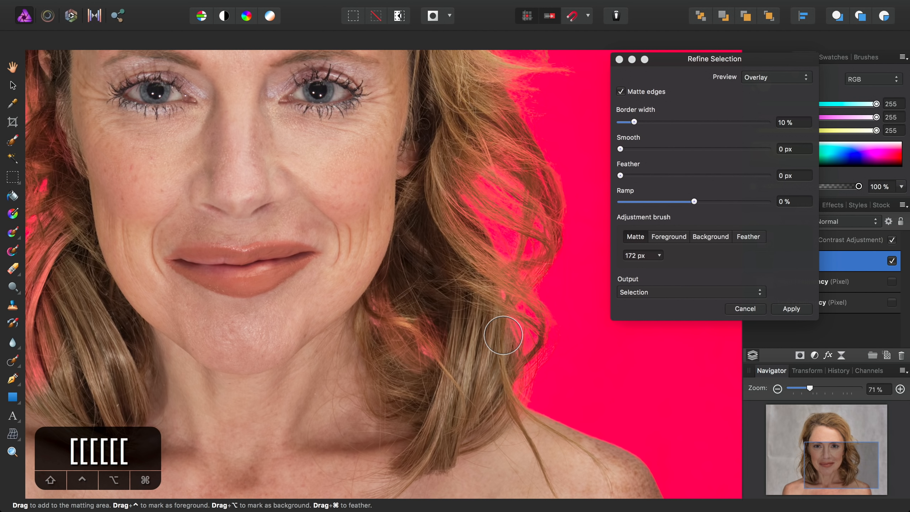
scroll(382, 268, down, 5)
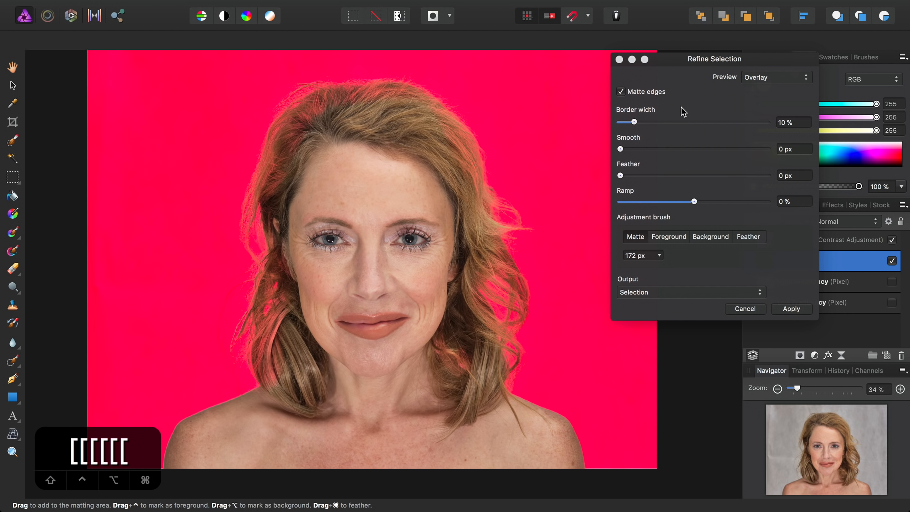
Preview the refined selection in Black and white and Transparent modes, and set the preview to White matte.
click(778, 78)
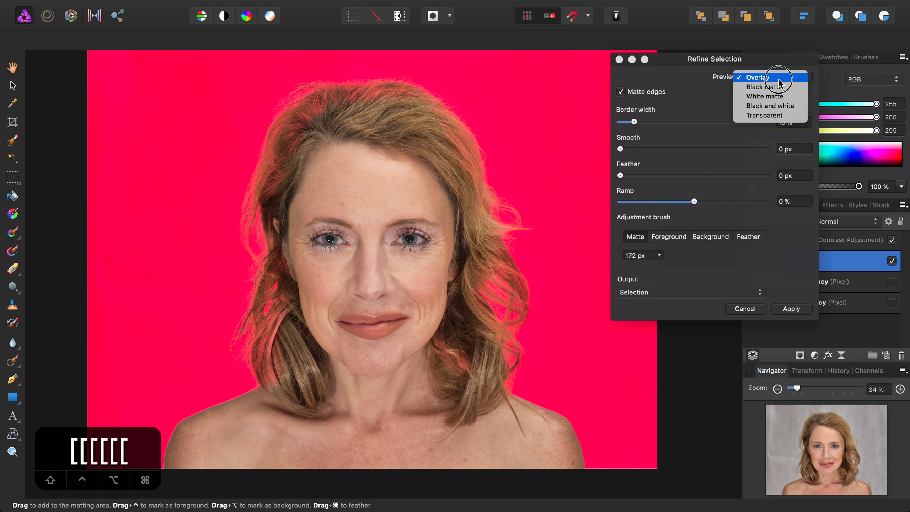
click(774, 107)
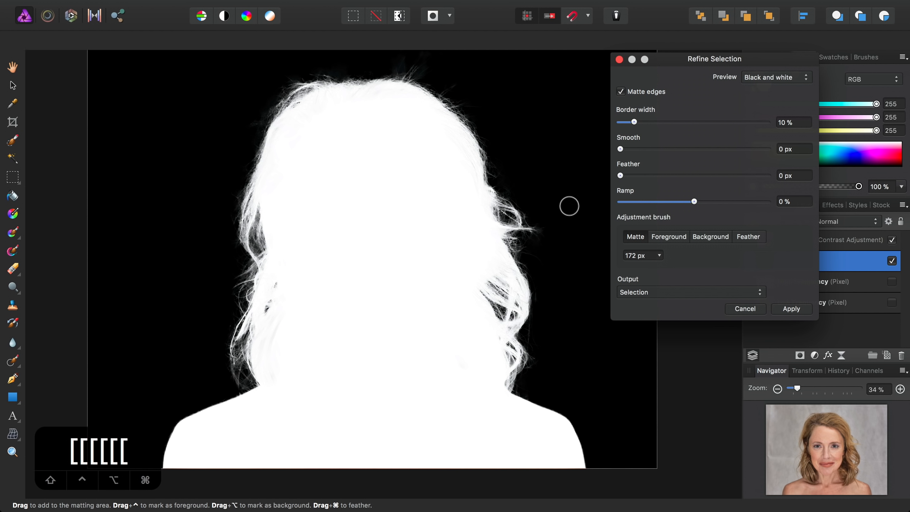
click(781, 81)
click(777, 87)
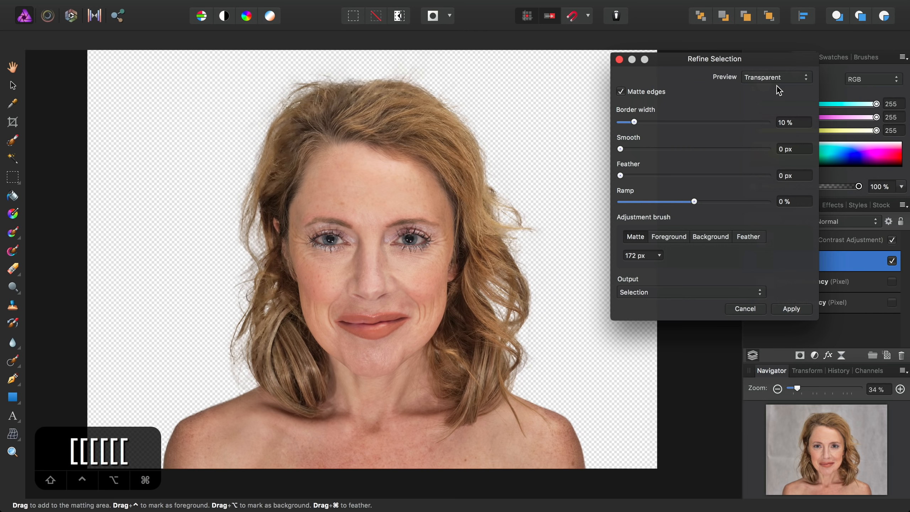
click(778, 83)
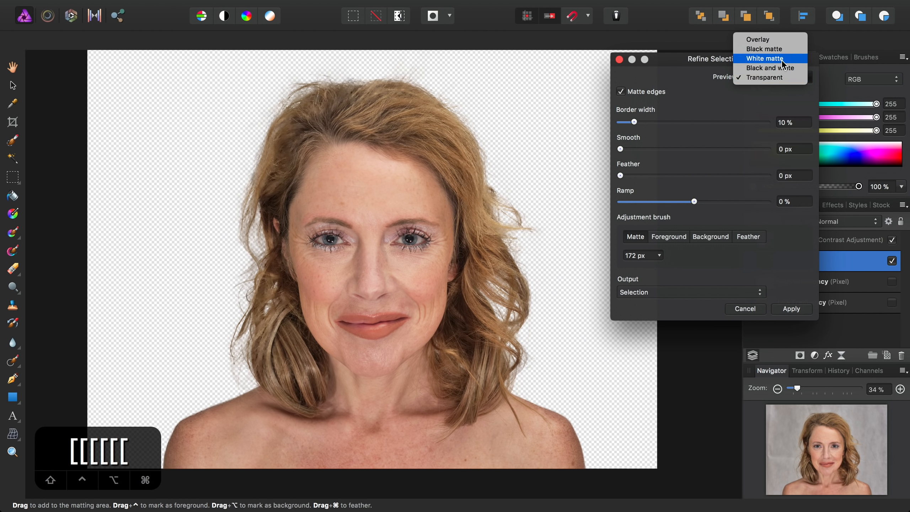
click(781, 58)
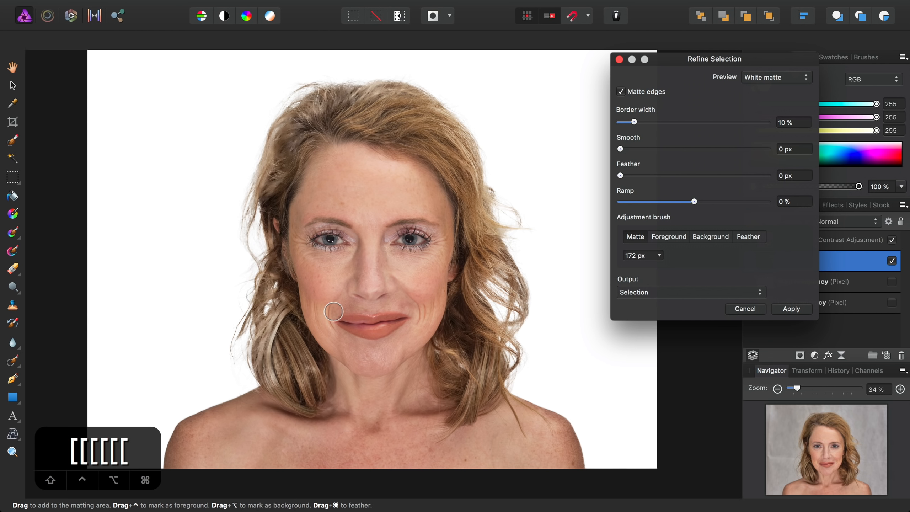
Set the refinement Ramp to 31 % while checking the hair edges up close.
scroll(300, 321, up, 5)
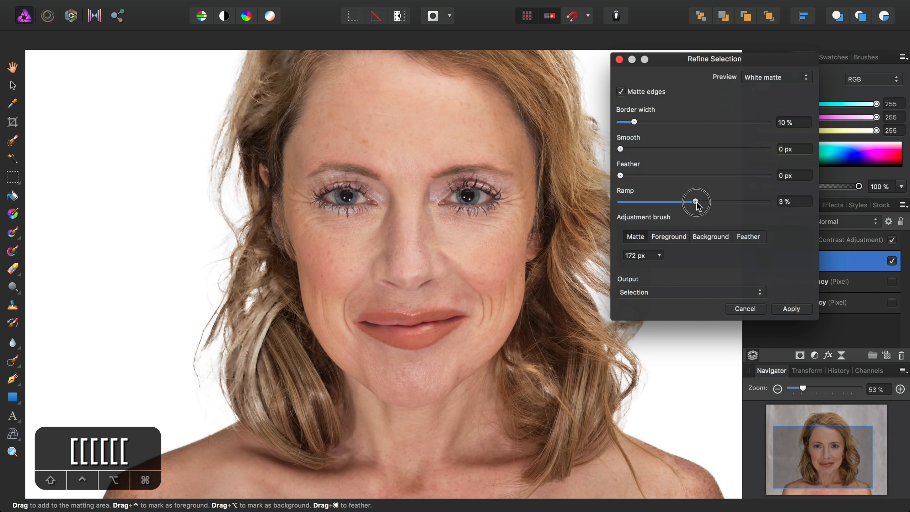
drag(697, 203, 719, 203)
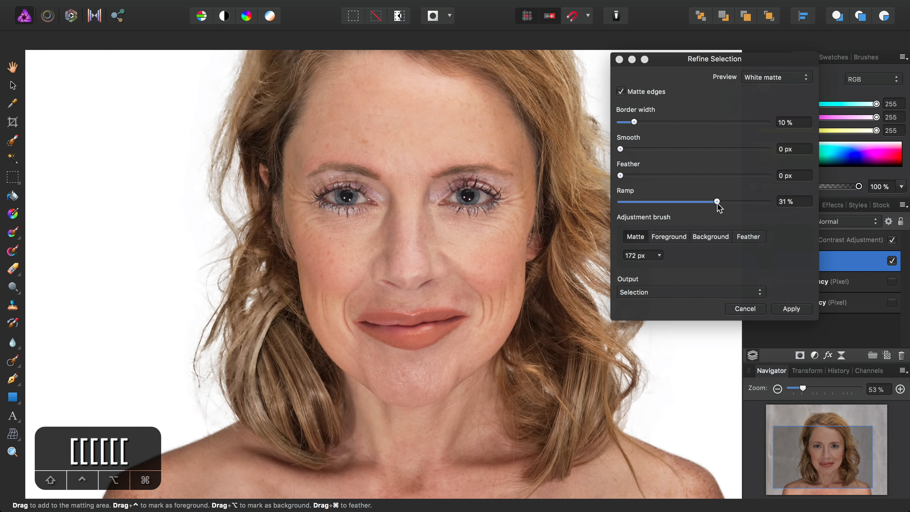
Try refinement Ramp values of 60 % and 67 % while checking the hair edges on both sides.
drag(716, 203, 738, 204)
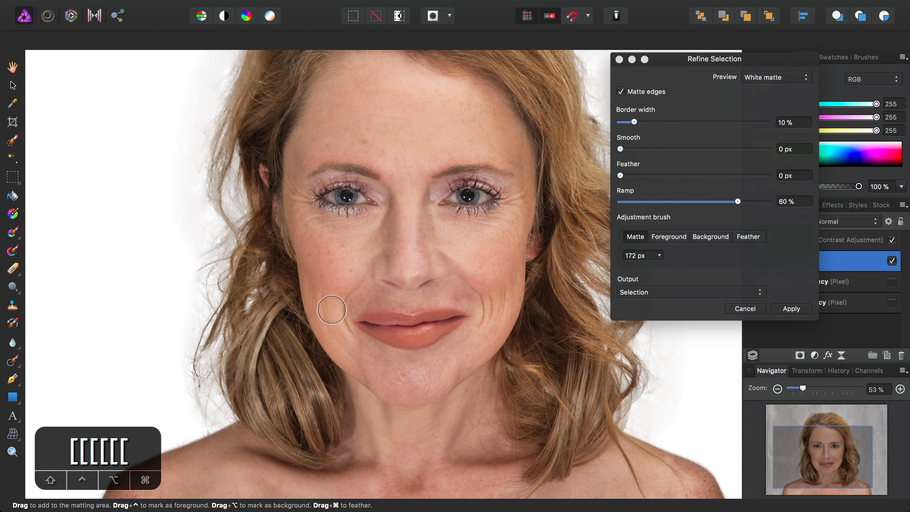
scroll(331, 309, left, 3)
scroll(332, 309, right, 5)
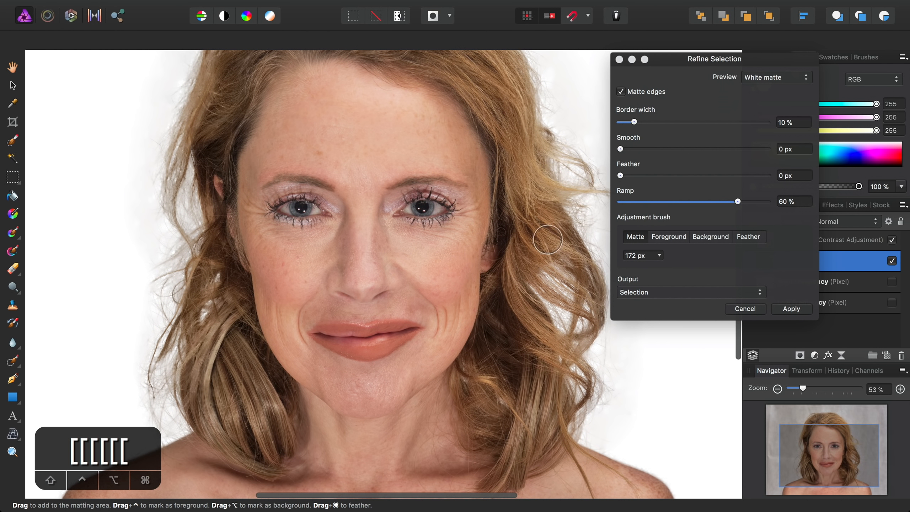
drag(737, 202, 745, 204)
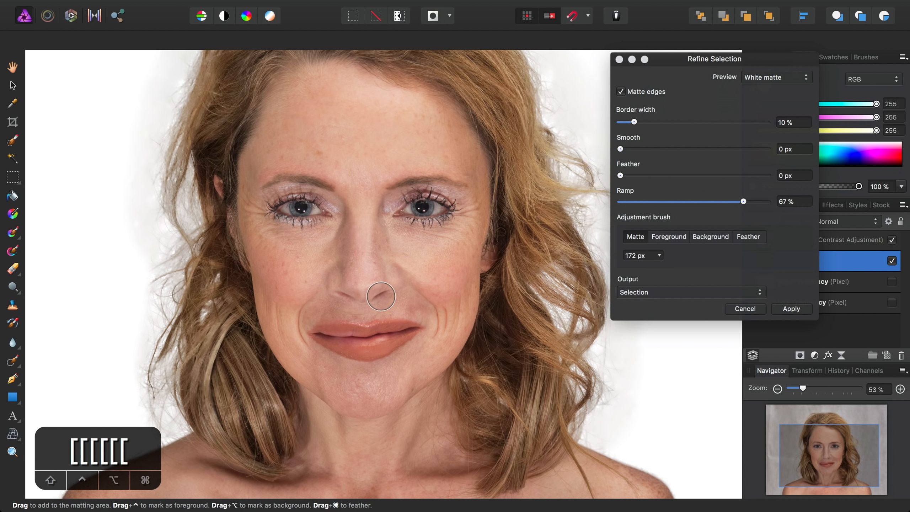
scroll(381, 296, left, 2)
scroll(380, 296, down, 3)
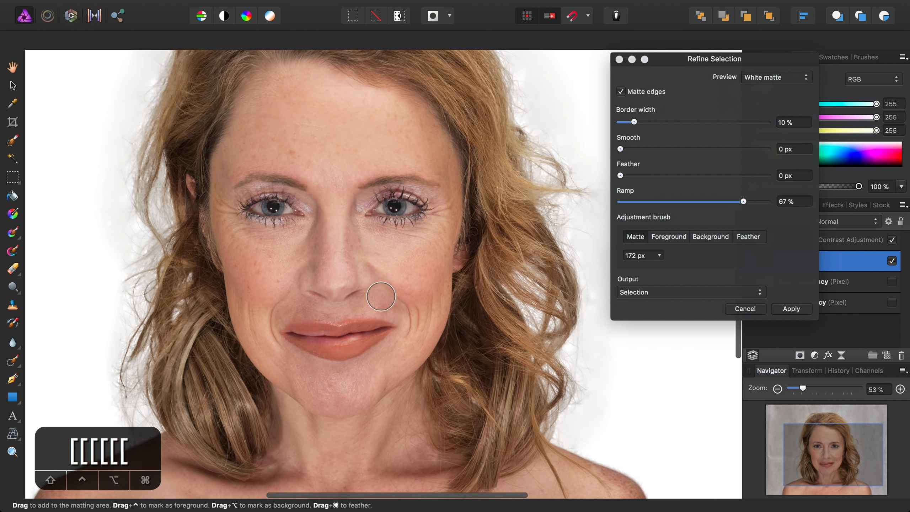
scroll(381, 296, up, 2)
scroll(380, 296, right, 1)
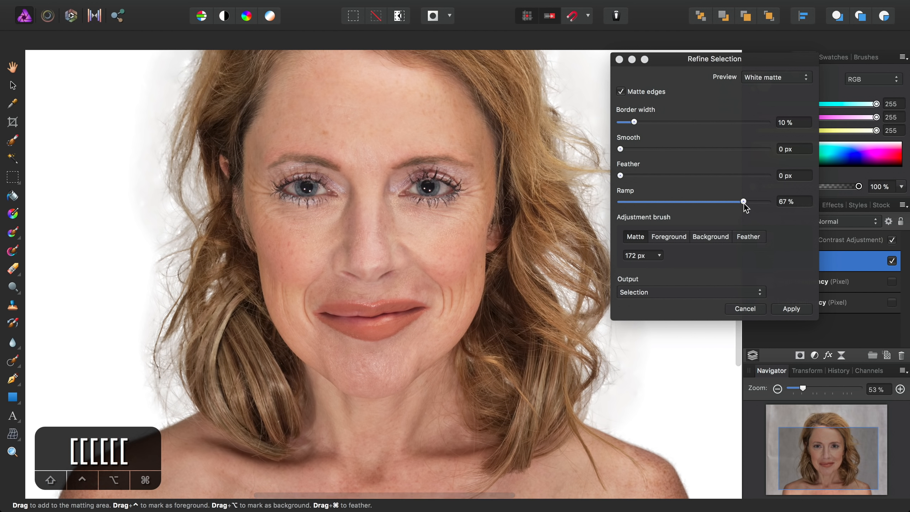
Set the refinement Ramp to 61 %, check the whole portrait, and apply the refined selection.
drag(743, 202, 740, 203)
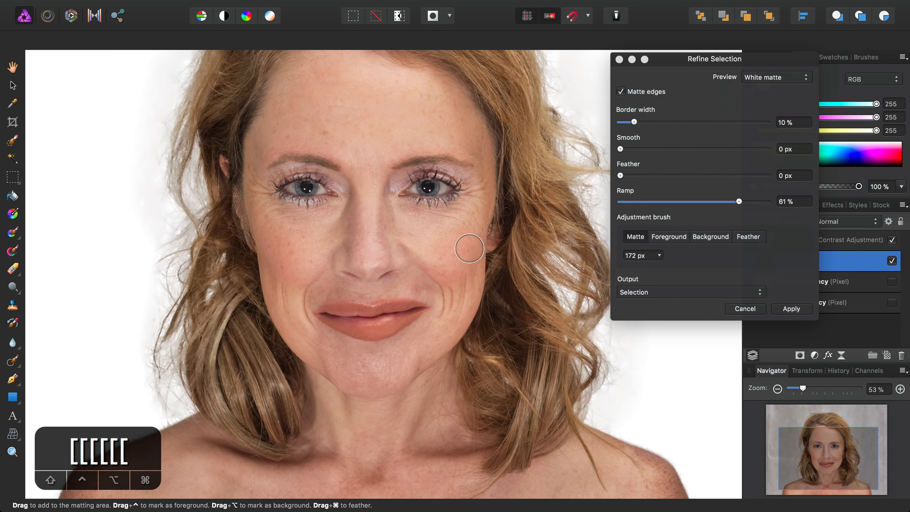
scroll(467, 237, up, 2)
scroll(468, 253, down, 3)
scroll(469, 253, down, 1)
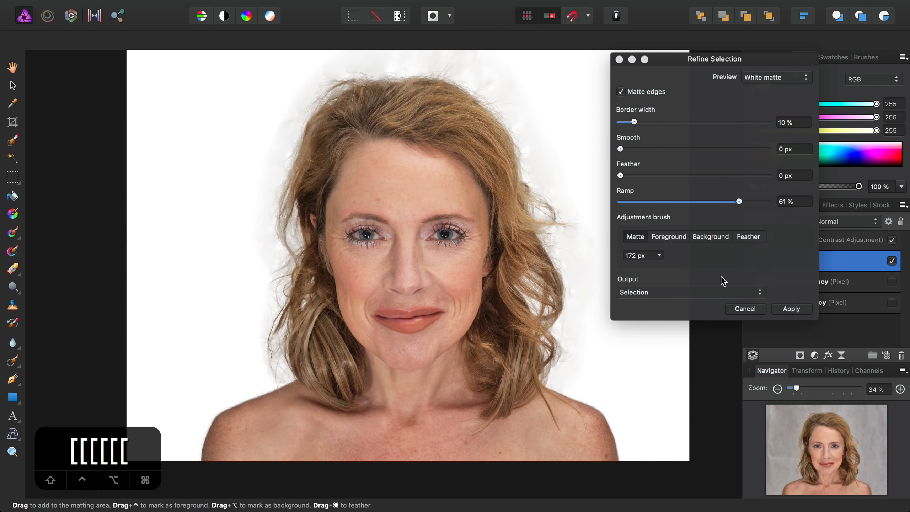
click(785, 310)
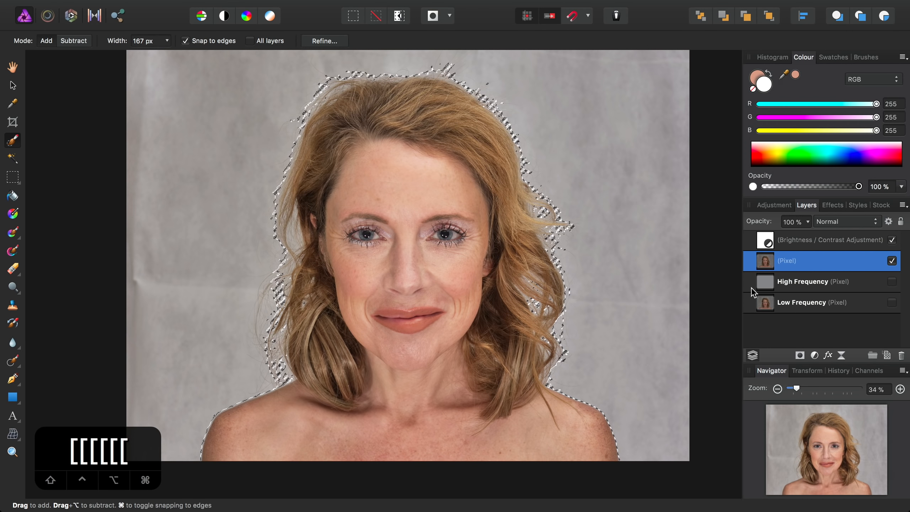
Mask the merged pixel layer with the refined selection, and deselect.
click(800, 355)
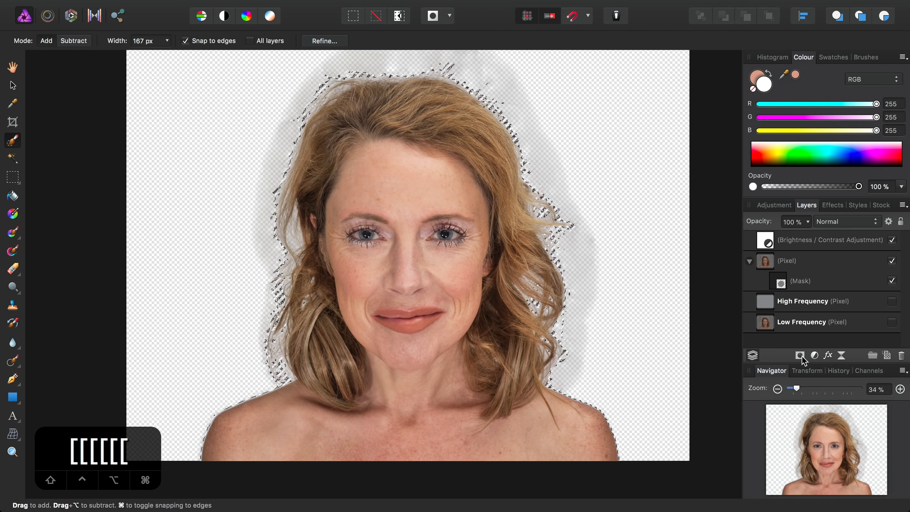
mouse_move(228, 3)
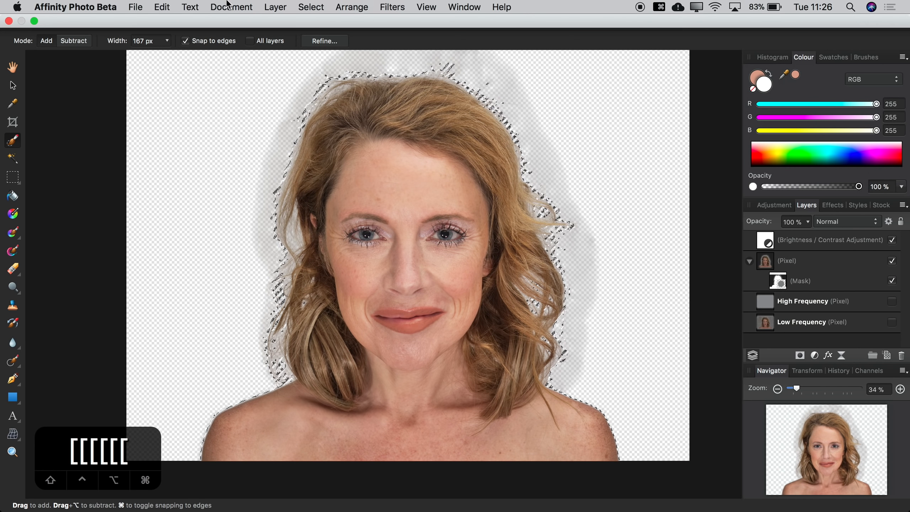
click(314, 7)
click(321, 33)
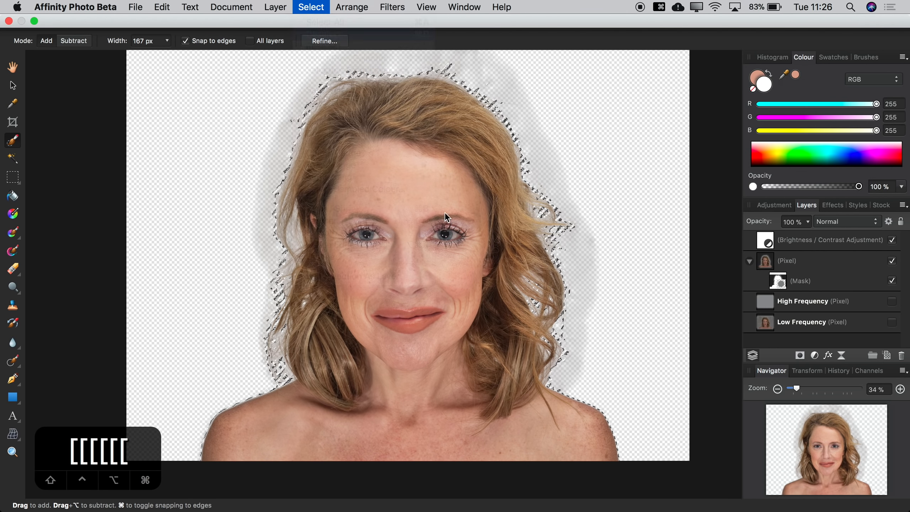
Add a white fill layer and place it directly beneath the masked pixel layer.
scroll(505, 258, up, 2)
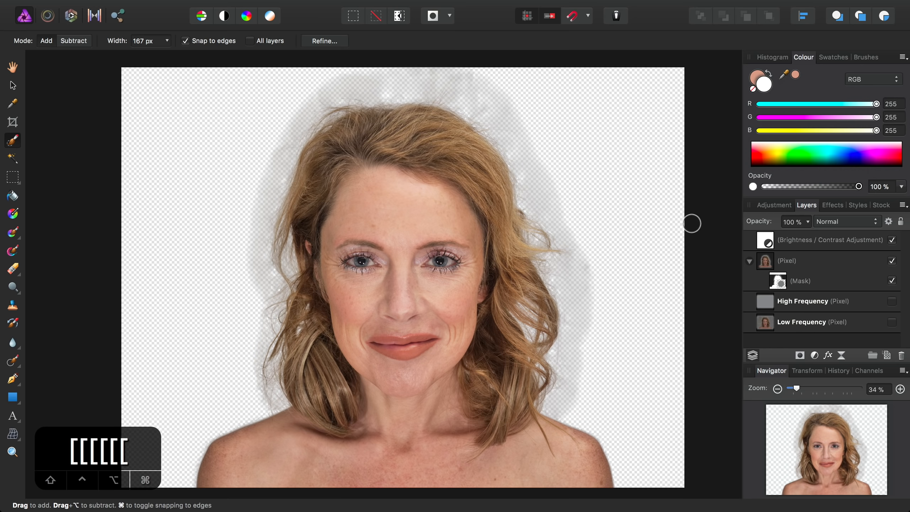
click(285, 5)
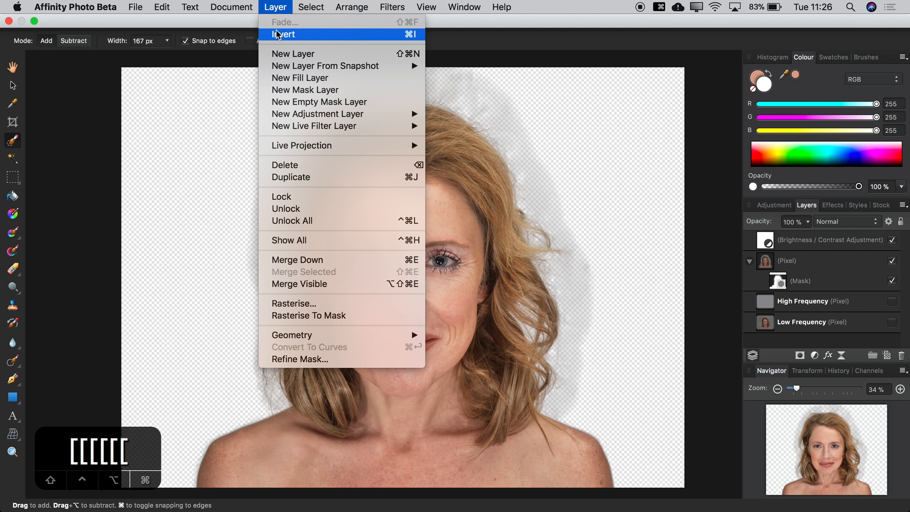
click(300, 79)
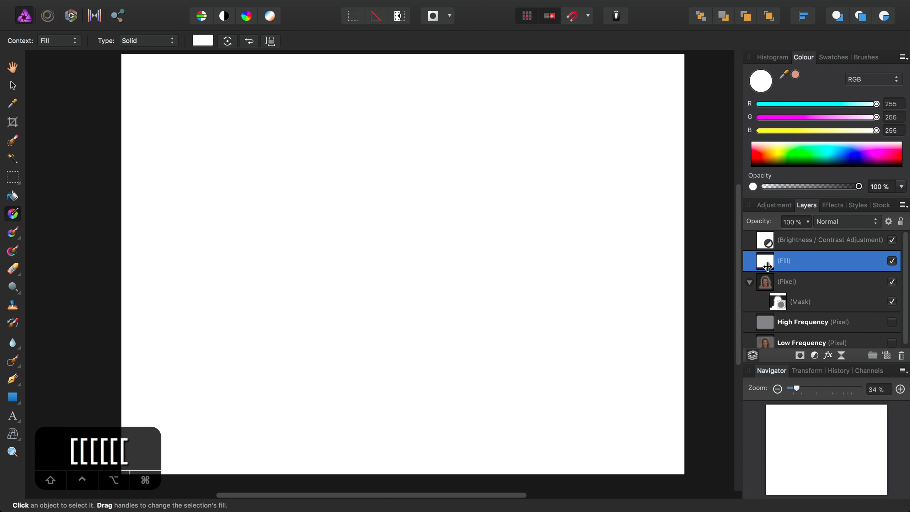
drag(769, 259, 757, 315)
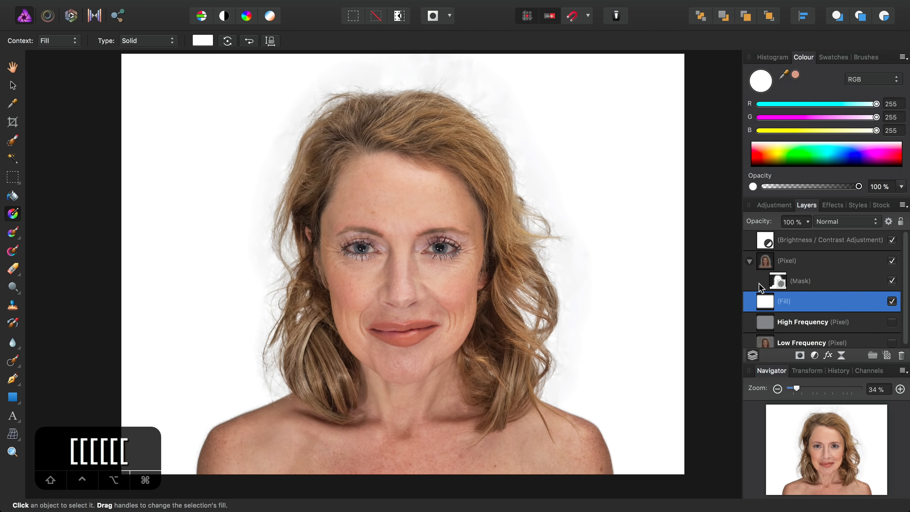
Add a Curves adjustment layer and nest it inside the masked pixel layer, below the mask.
click(768, 264)
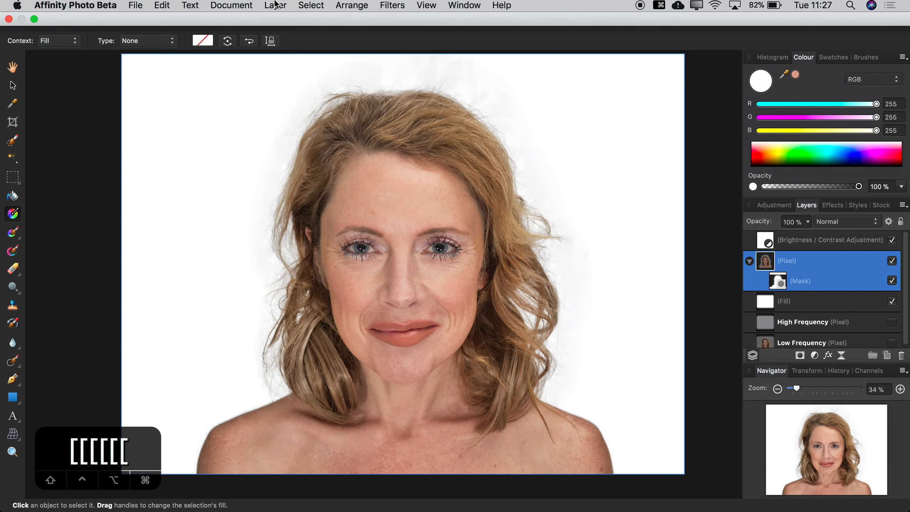
click(275, 7)
mouse_move(334, 119)
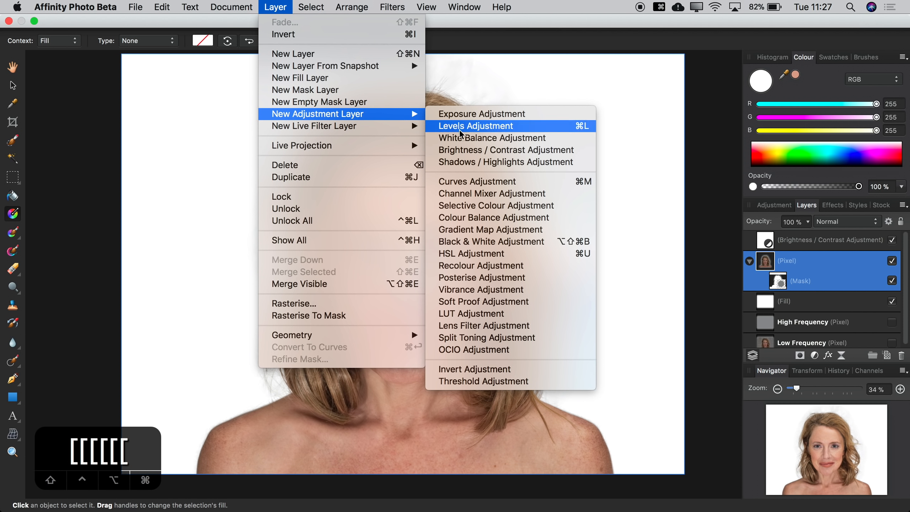
click(478, 181)
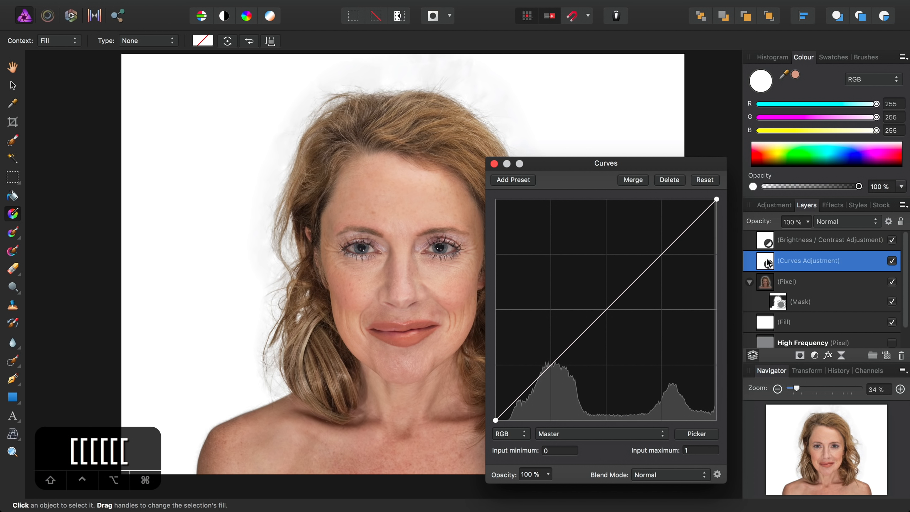
click(767, 259)
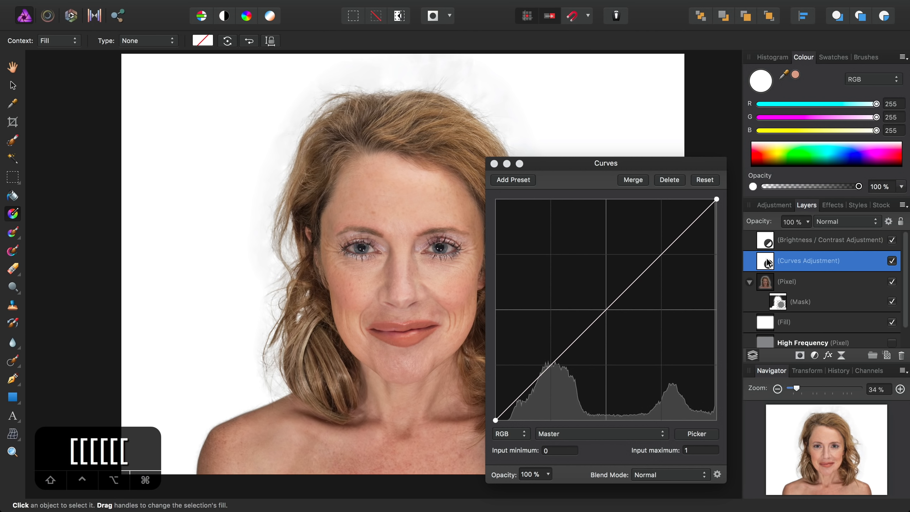
drag(592, 166, 643, 40)
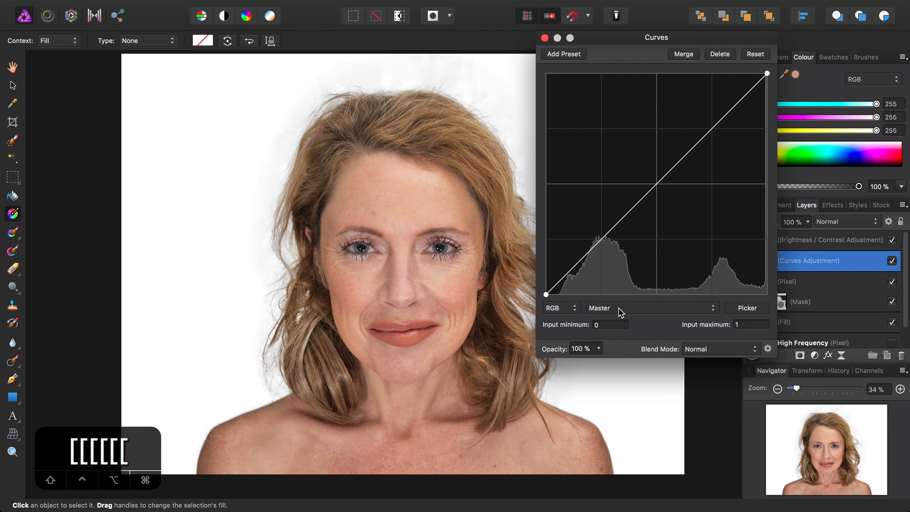
drag(709, 43, 641, 25)
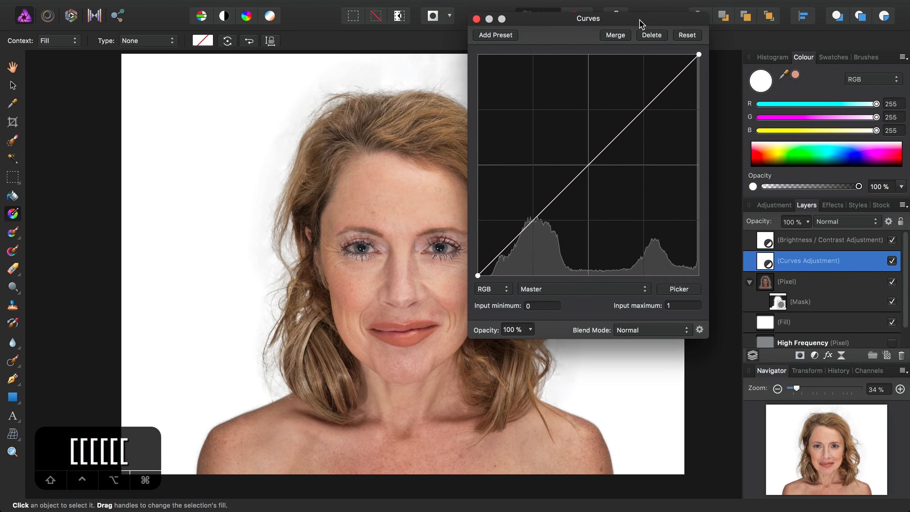
click(767, 260)
drag(767, 260, 787, 301)
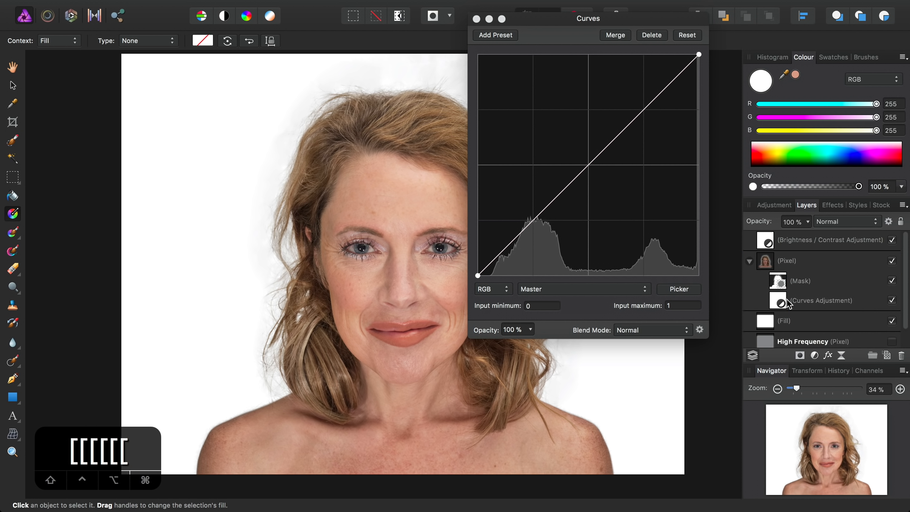
Shape the Curves adjustment's Alpha channel into a gentle S-curve, lowering the shadow end and raising the highlight end.
click(575, 294)
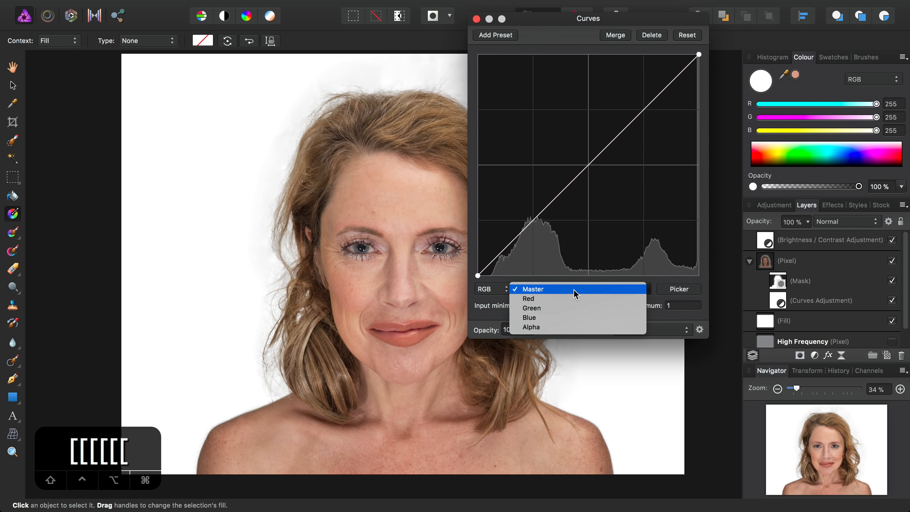
click(566, 327)
drag(560, 20, 641, 80)
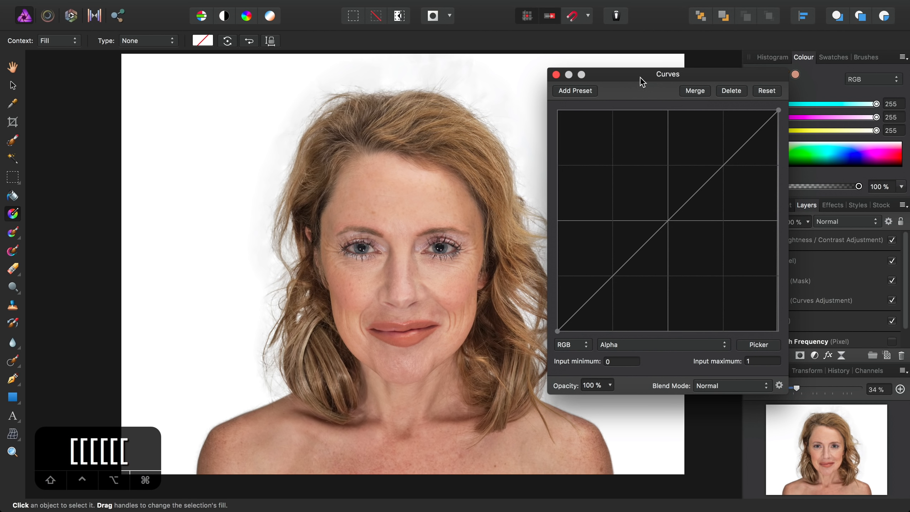
mouse_move(592, 296)
mouse_down()
mouse_move(595, 248)
mouse_move(596, 303)
mouse_move(599, 239)
mouse_move(593, 325)
mouse_move(593, 280)
mouse_move(594, 303)
mouse_up()
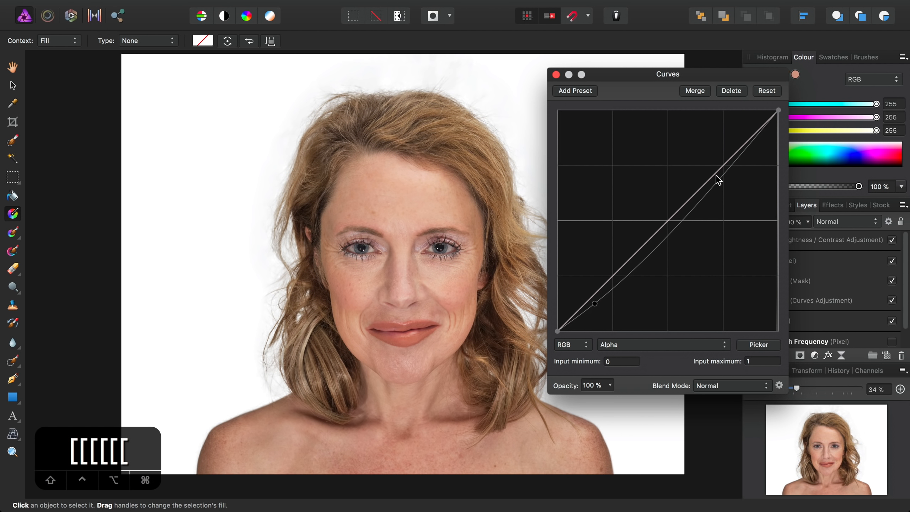
drag(716, 178, 722, 152)
click(557, 75)
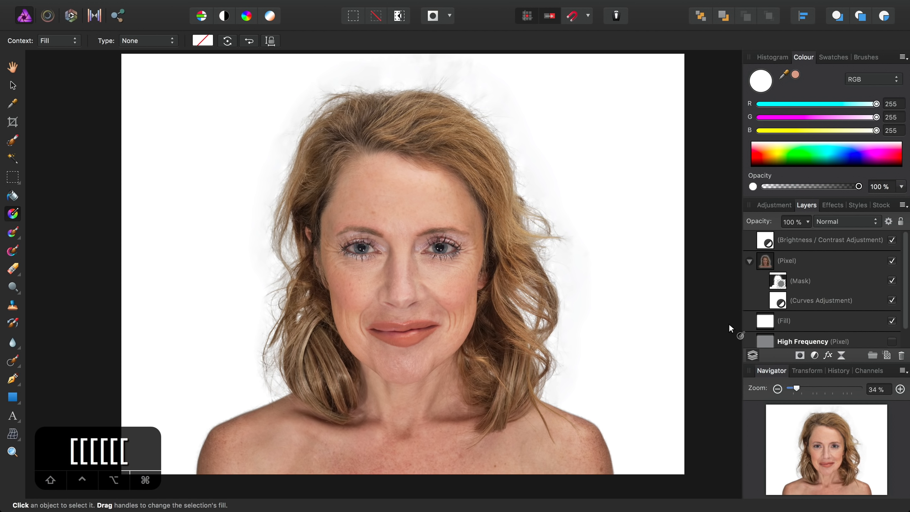
Reopen the nested Curves adjustment and review its list of channels.
double_click(781, 302)
click(622, 344)
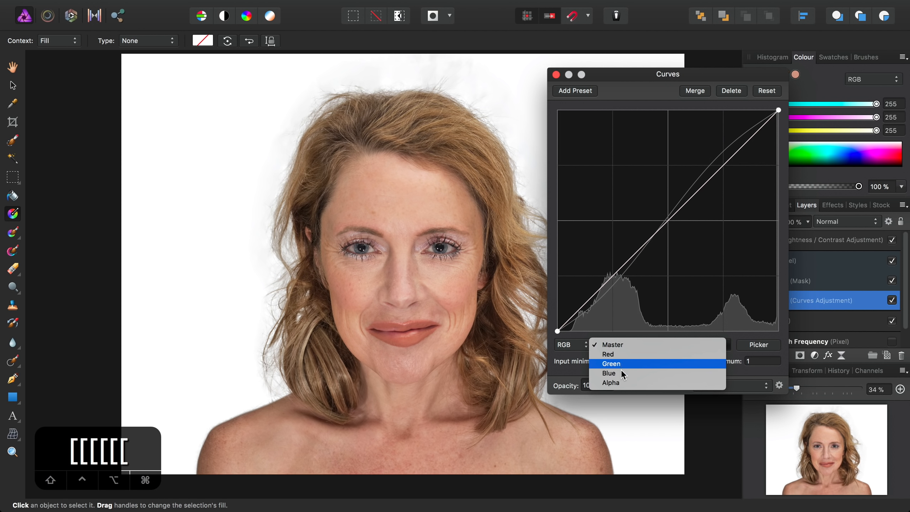
click(605, 271)
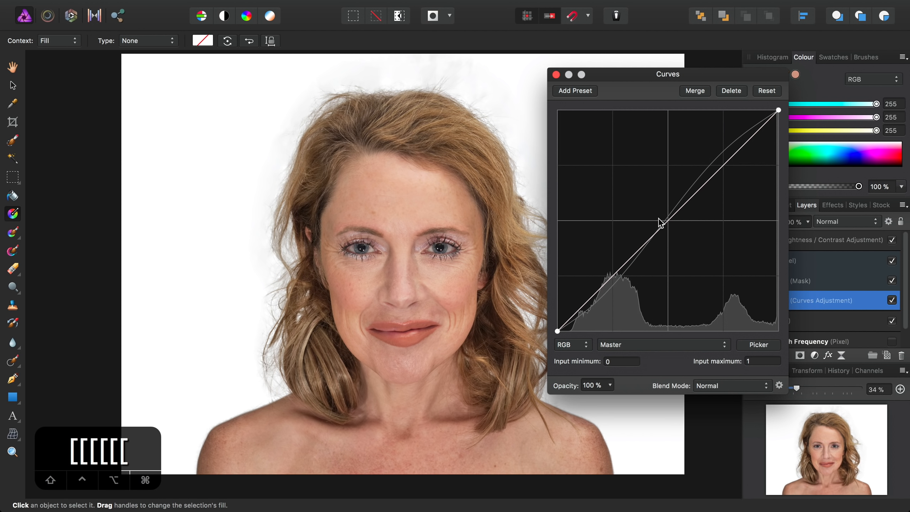
click(556, 75)
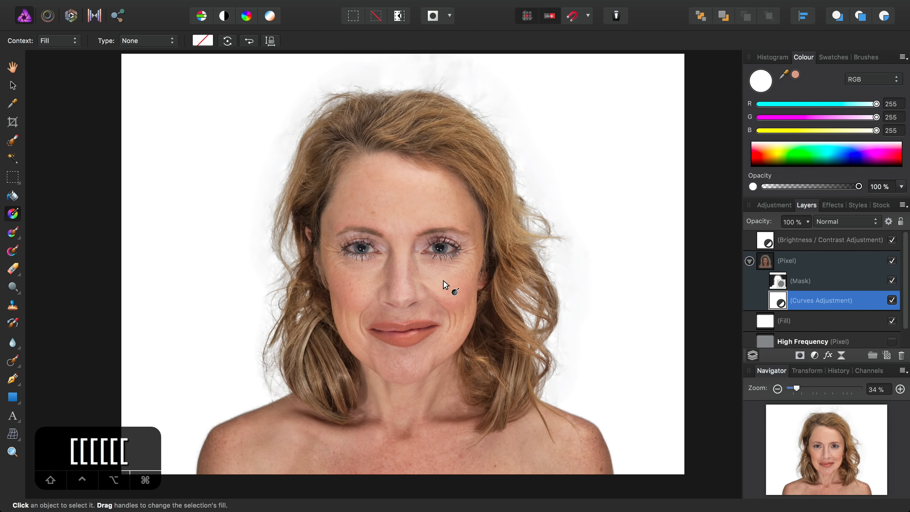
Add an empty pixel layer above the masked portrait, with Soft Light blend mode and 12 % opacity.
scroll(421, 255, up, 5)
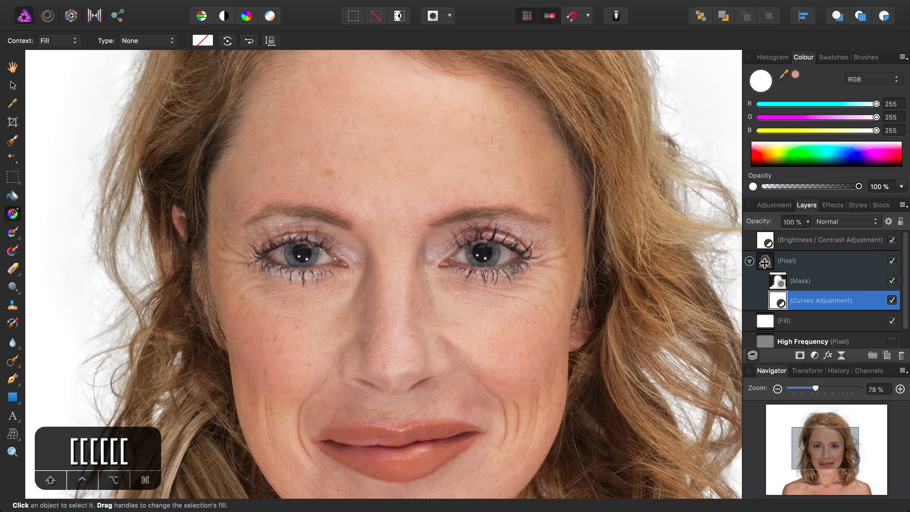
click(764, 264)
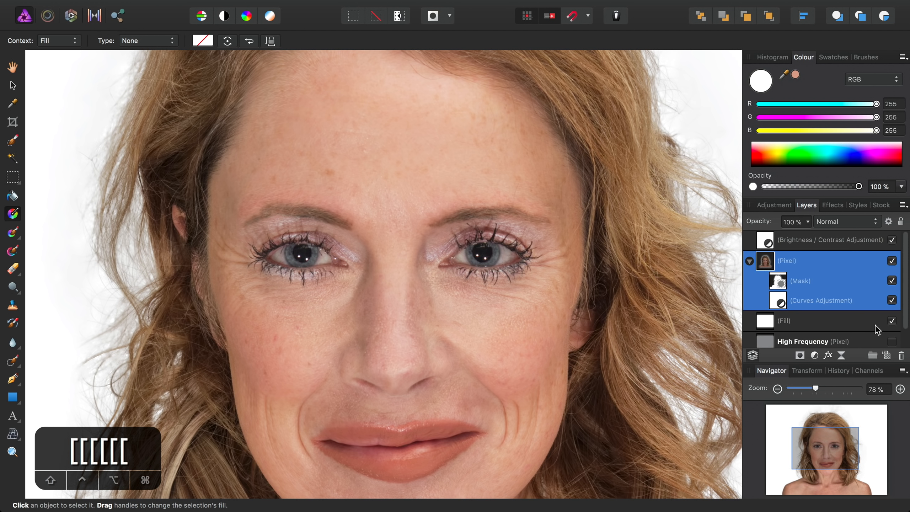
click(888, 354)
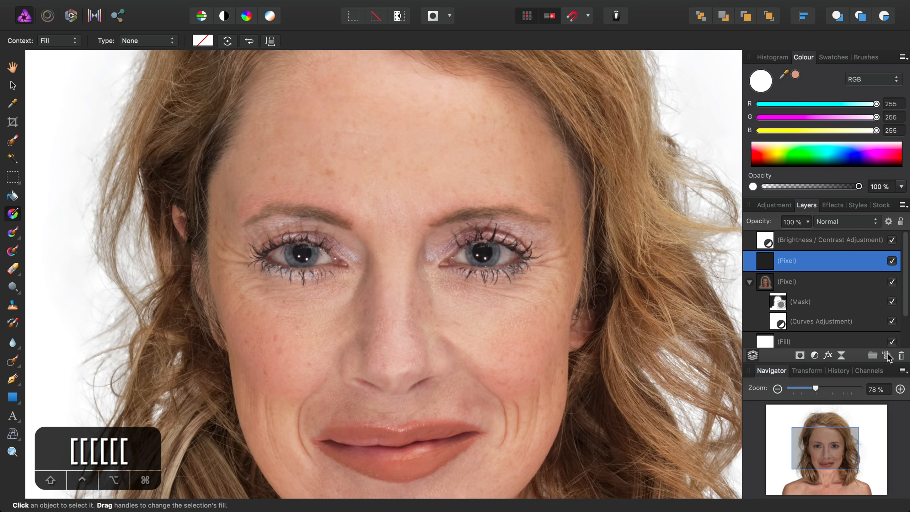
click(858, 222)
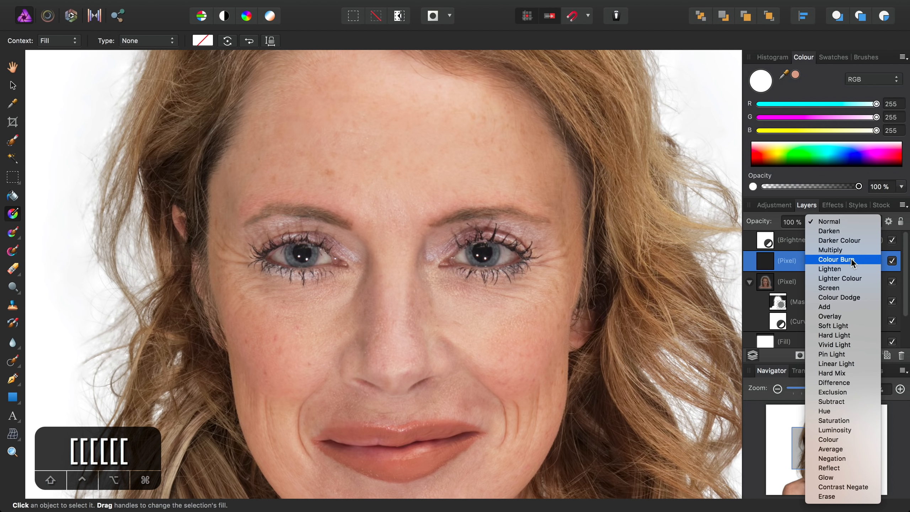
click(831, 326)
drag(807, 221, 714, 251)
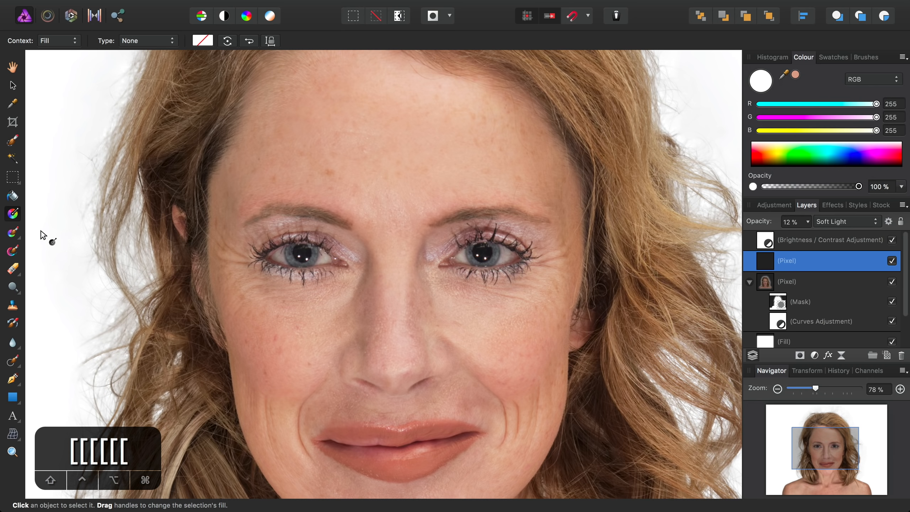
Set up the Paint Brush Tool with 100 % opacity and a white colour of RGB 255, 255, 255.
click(17, 238)
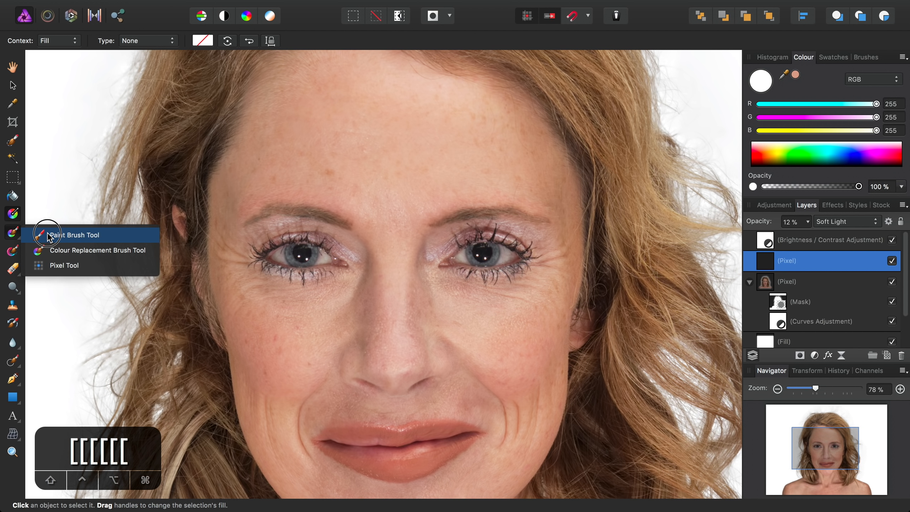
click(48, 237)
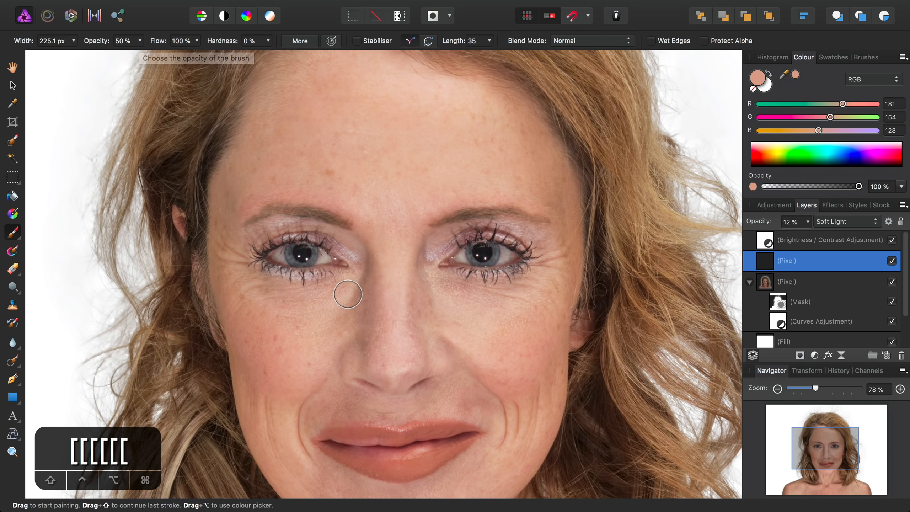
scroll(348, 294, down, 3)
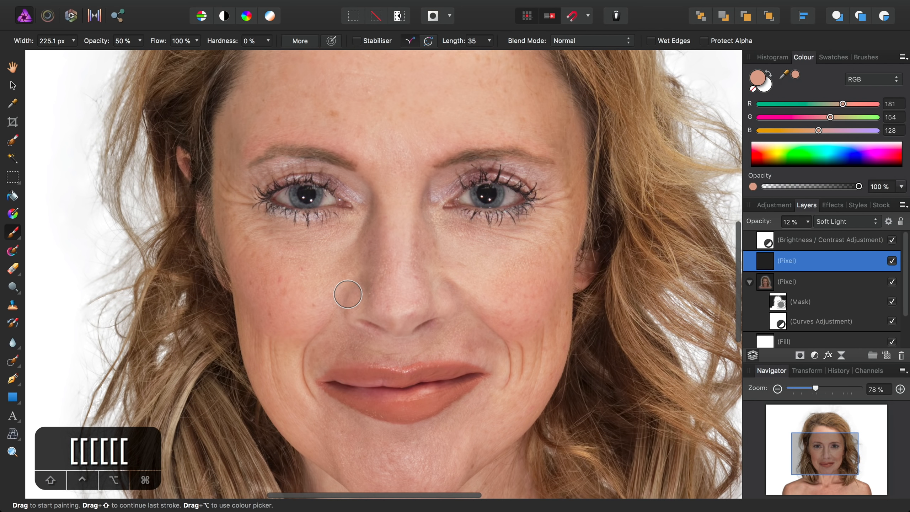
click(140, 41)
drag(140, 57, 202, 67)
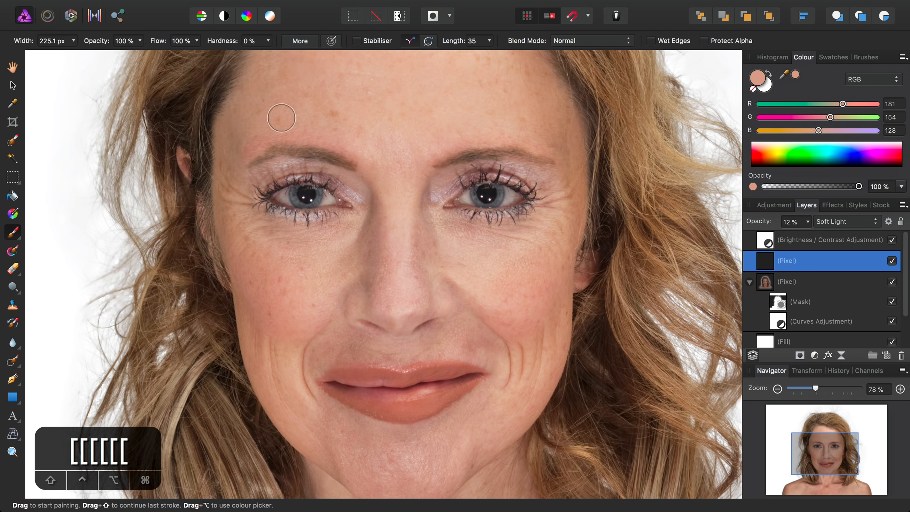
scroll(409, 240, up, 3)
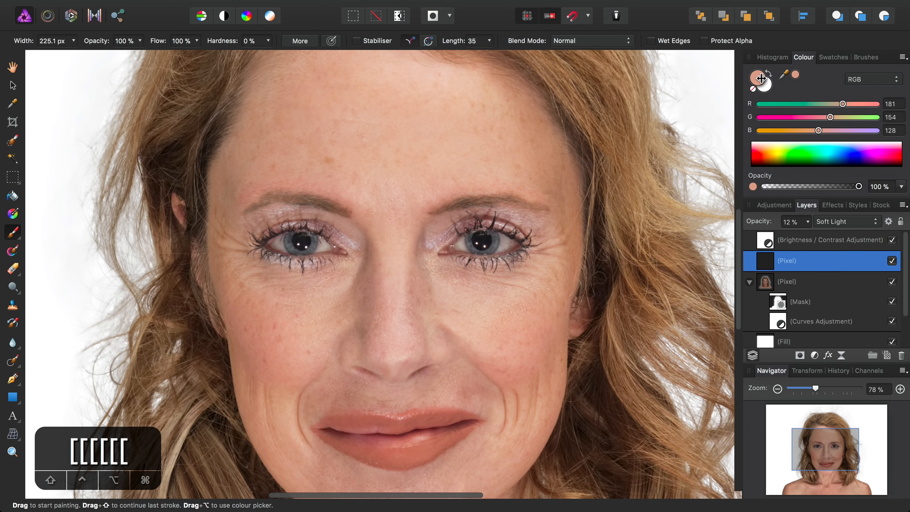
drag(843, 103, 884, 117)
drag(819, 130, 882, 131)
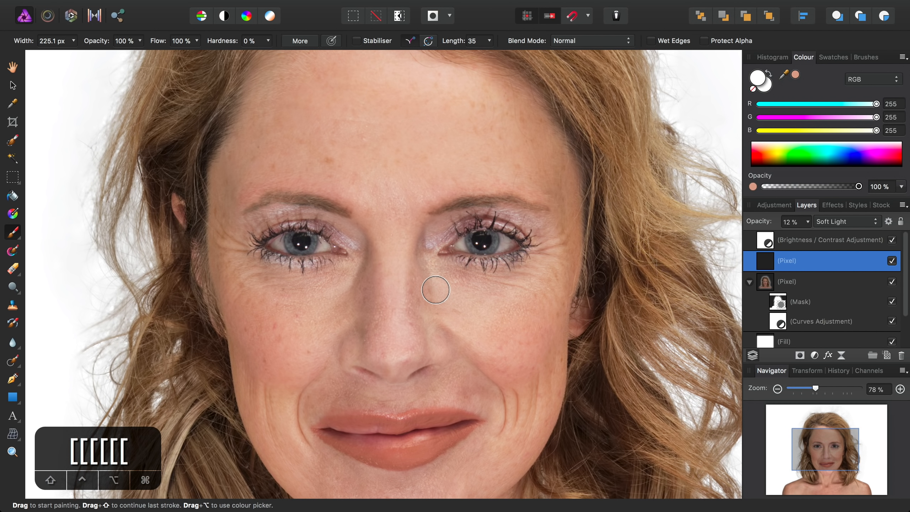
Enlarge the brush to 393.8 px and paint white around and beneath both eyes on the Soft Light layer.
scroll(434, 284, up, 3)
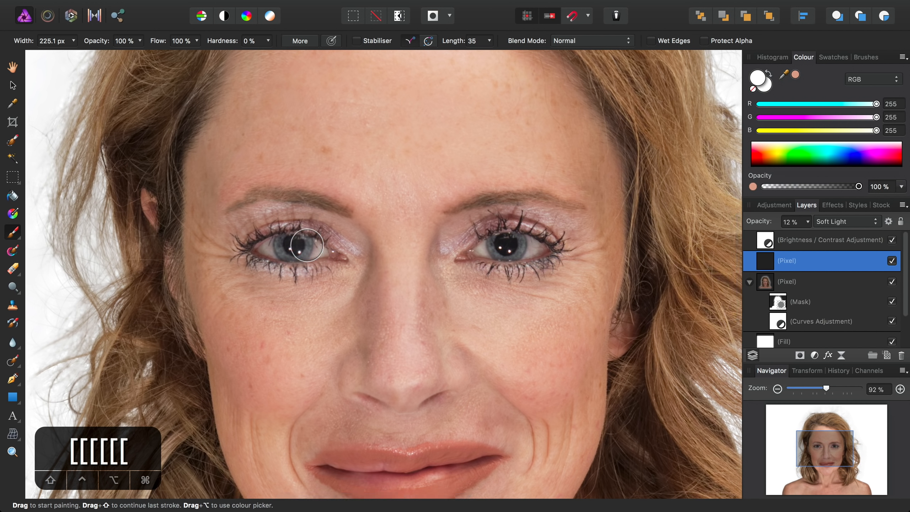
key(bracketright)
key(bracketright)
key(bracketright)
key(bracketright)
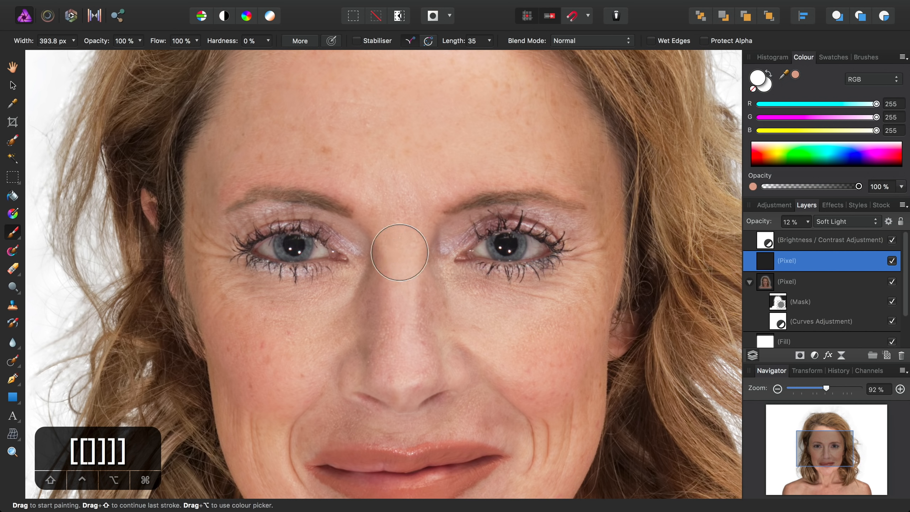
mouse_move(323, 249)
mouse_down()
mouse_move(287, 238)
mouse_move(267, 246)
mouse_move(262, 256)
mouse_move(341, 258)
mouse_move(281, 253)
mouse_move(283, 276)
mouse_up()
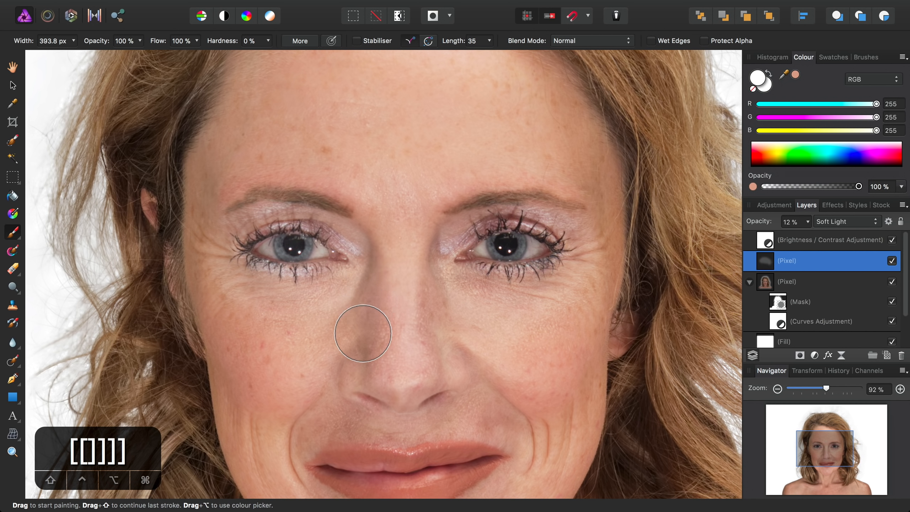
mouse_move(447, 248)
mouse_down()
mouse_move(537, 251)
mouse_move(437, 262)
mouse_up()
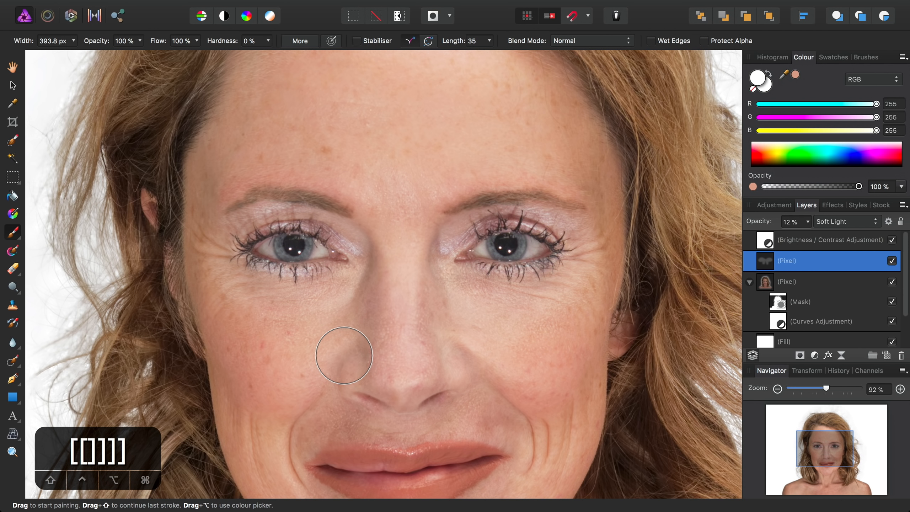
Compare the face with the Soft Light paint layer hidden and shown, and examine the whole portrait.
click(893, 260)
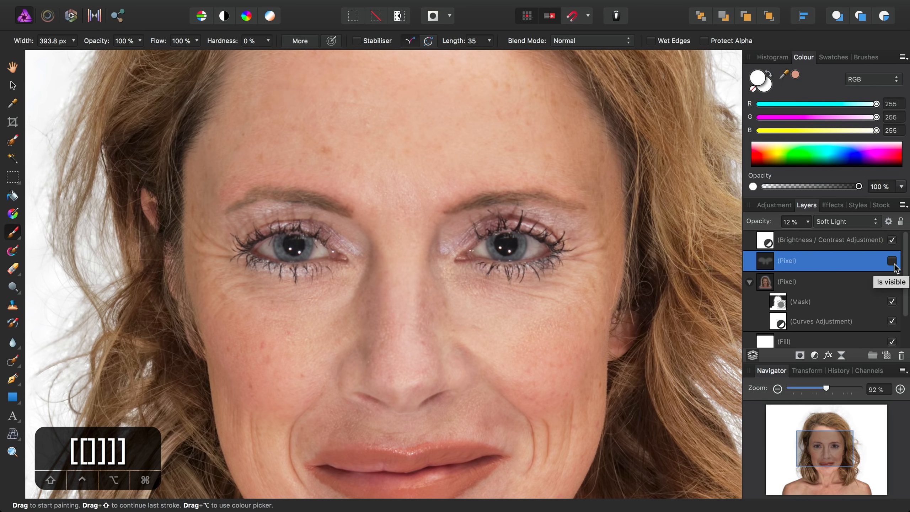
click(892, 261)
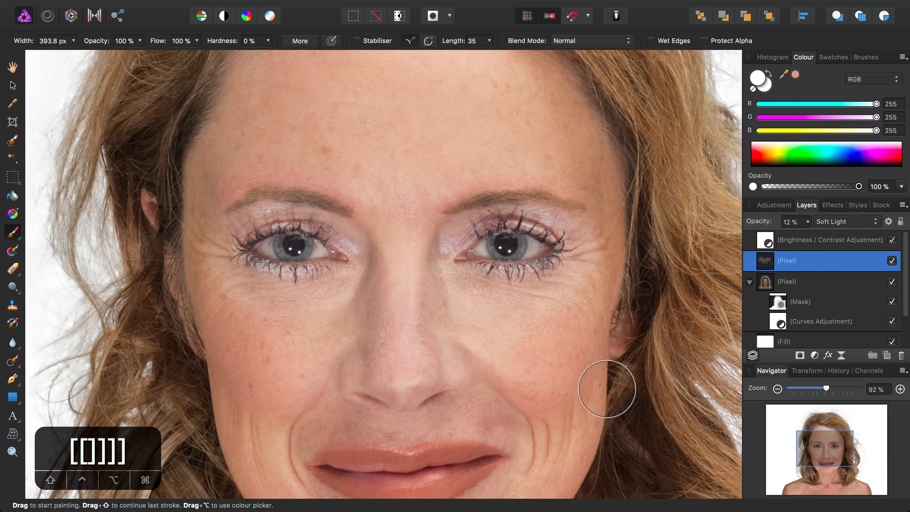
scroll(542, 335, down, 5)
scroll(541, 337, right, 4)
scroll(540, 337, down, 3)
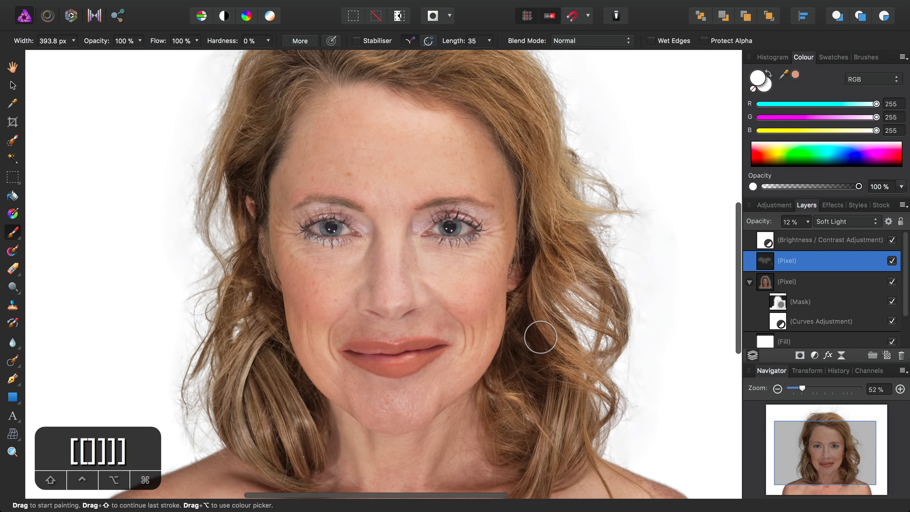
scroll(540, 337, left, 2)
scroll(541, 337, up, 1)
scroll(538, 336, down, 3)
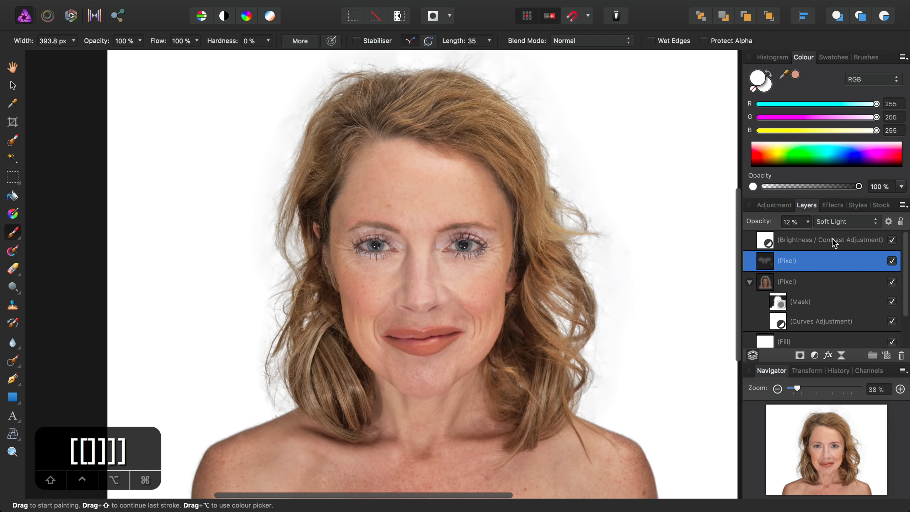
Set the Brightness / Contrast adjustment's brightness to 62 % and increase its contrast.
double_click(765, 243)
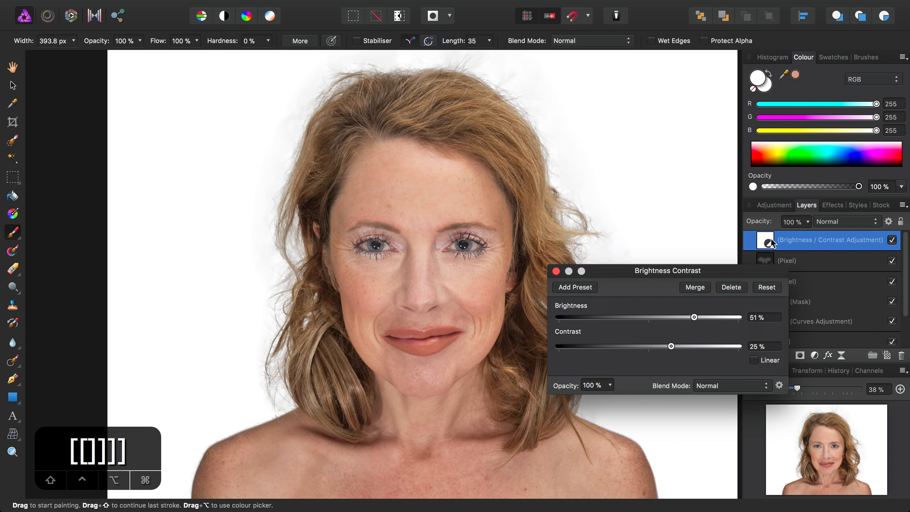
click(695, 317)
drag(695, 318, 704, 317)
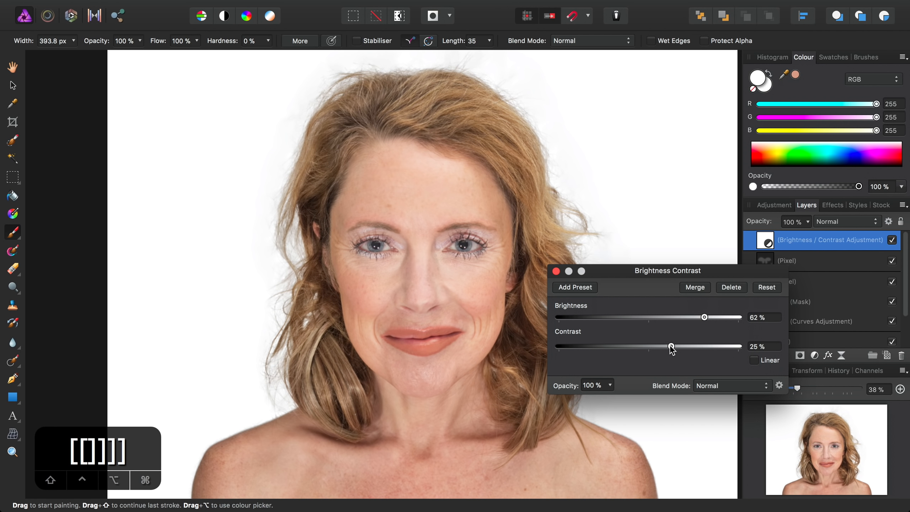
drag(671, 346, 685, 346)
click(556, 271)
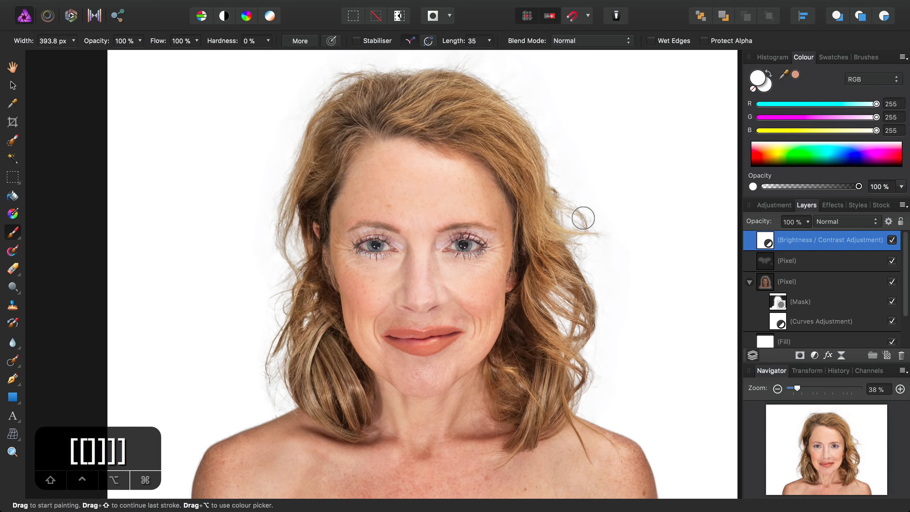
Add an HSL adjustment layer directly above the Soft Light paint layer.
scroll(369, 380, up, 5)
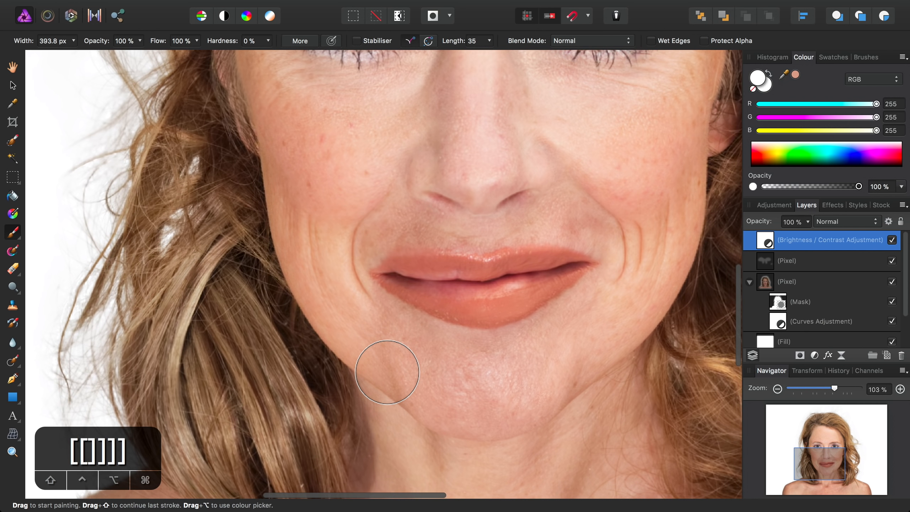
scroll(492, 311, right, 2)
scroll(492, 312, up, 1)
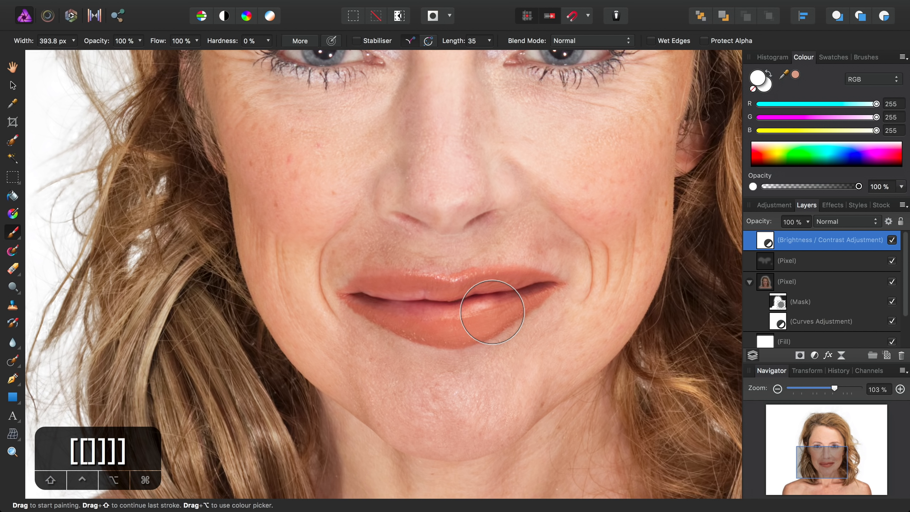
click(771, 265)
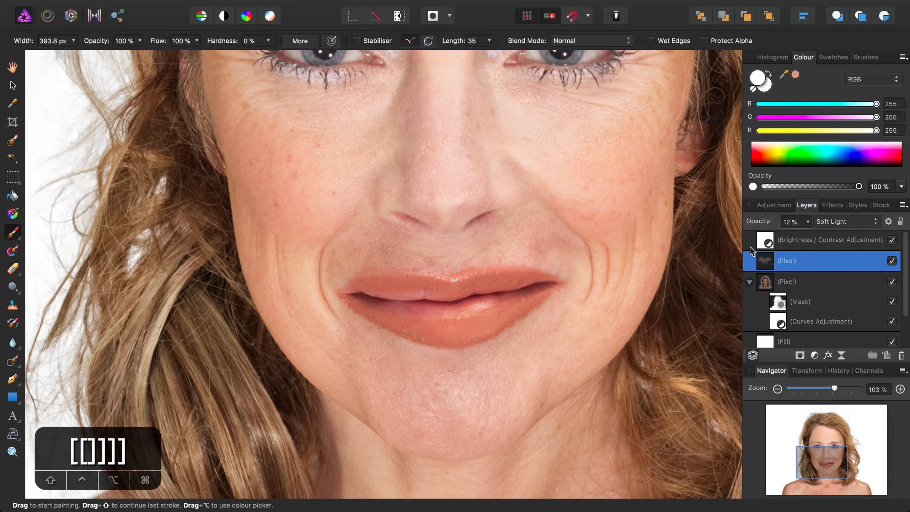
click(275, 7)
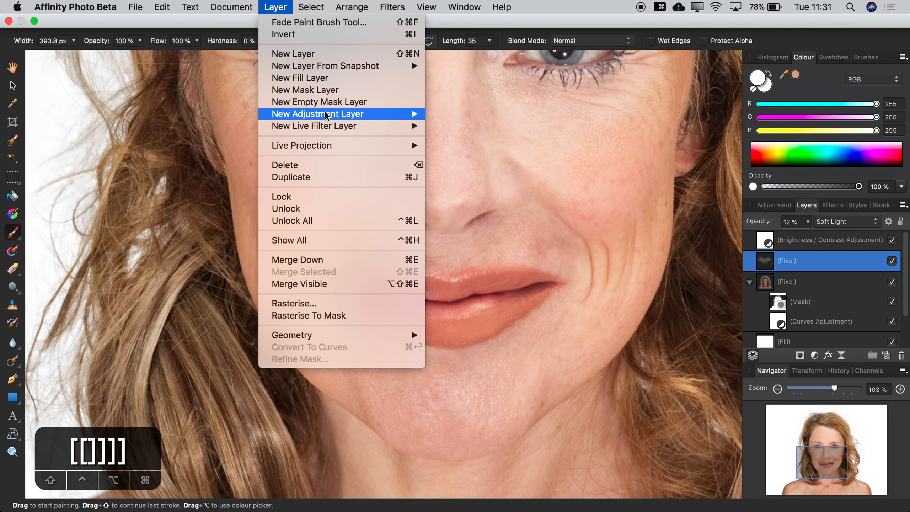
mouse_move(326, 115)
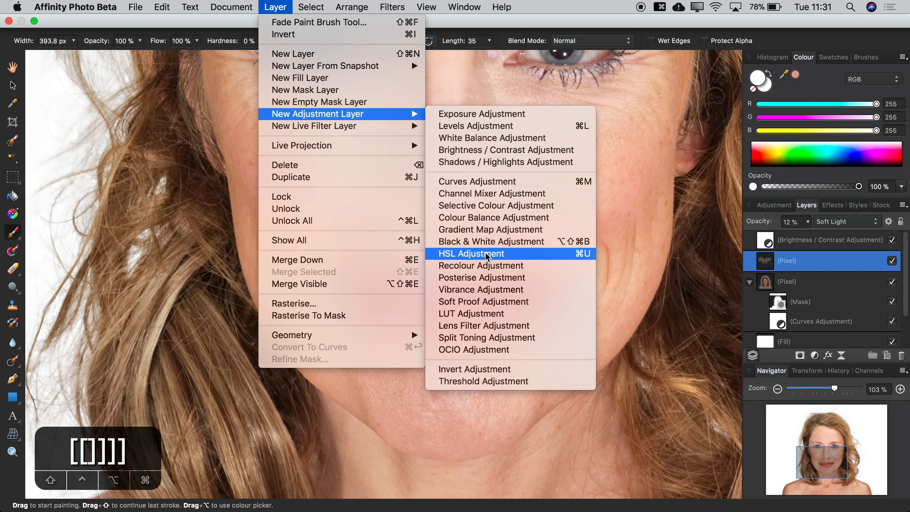
click(533, 258)
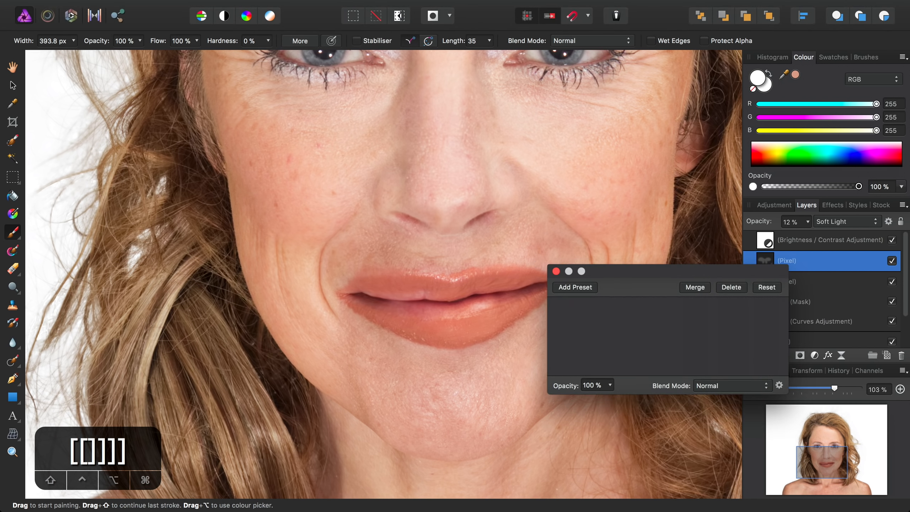
Set the HSL adjustment's Reds to 23 % saturation shift and -90 % luminosity shift.
click(619, 267)
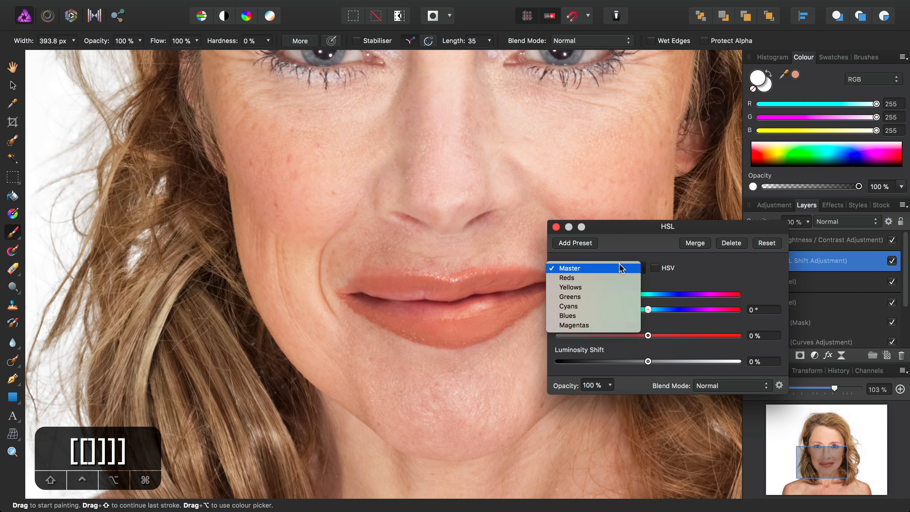
click(619, 278)
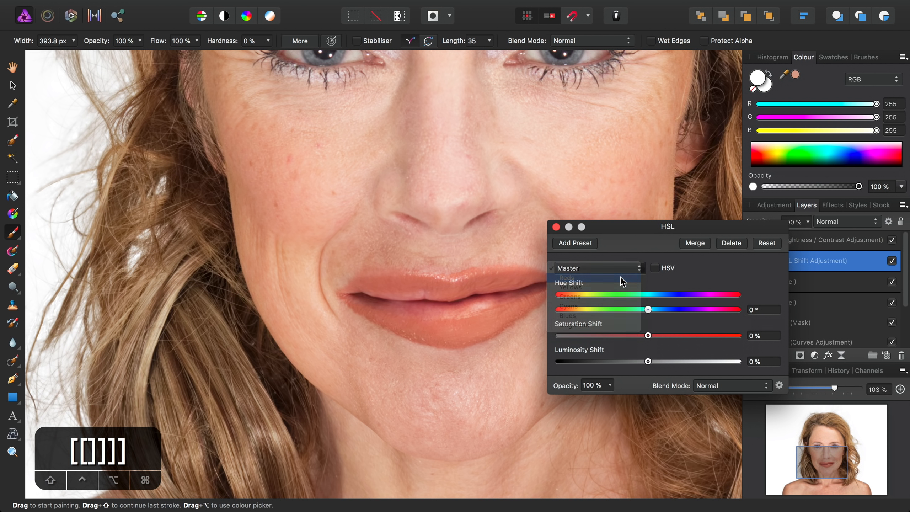
drag(647, 337, 569, 365)
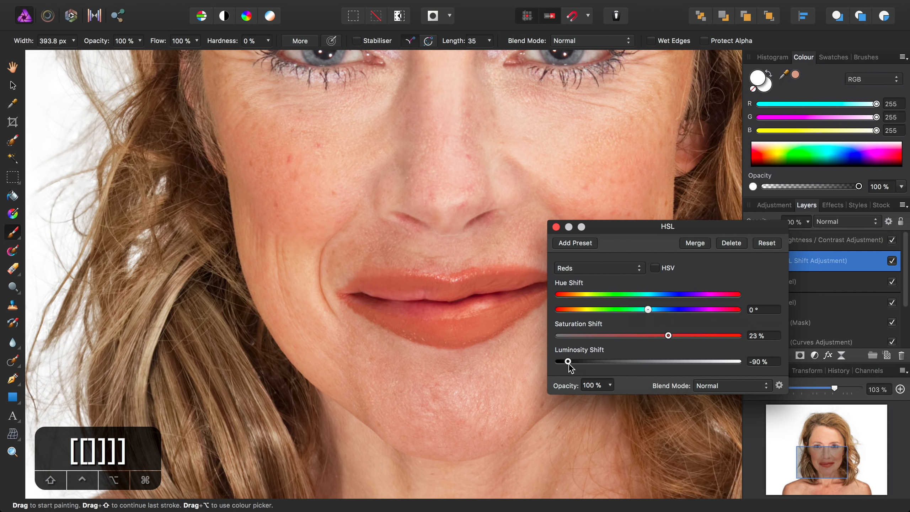
click(556, 227)
Invert the HSL adjustment layer to hide its effect across the portrait.
scroll(494, 148, up, 3)
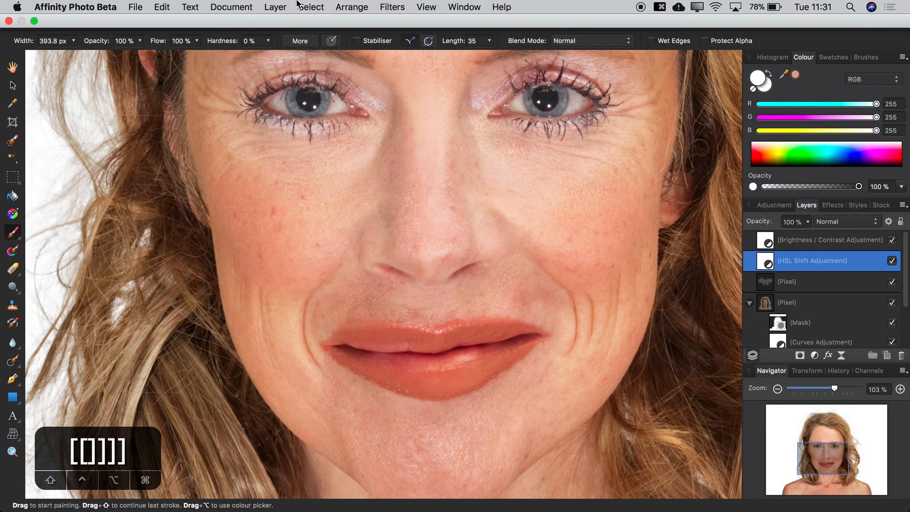
click(272, 7)
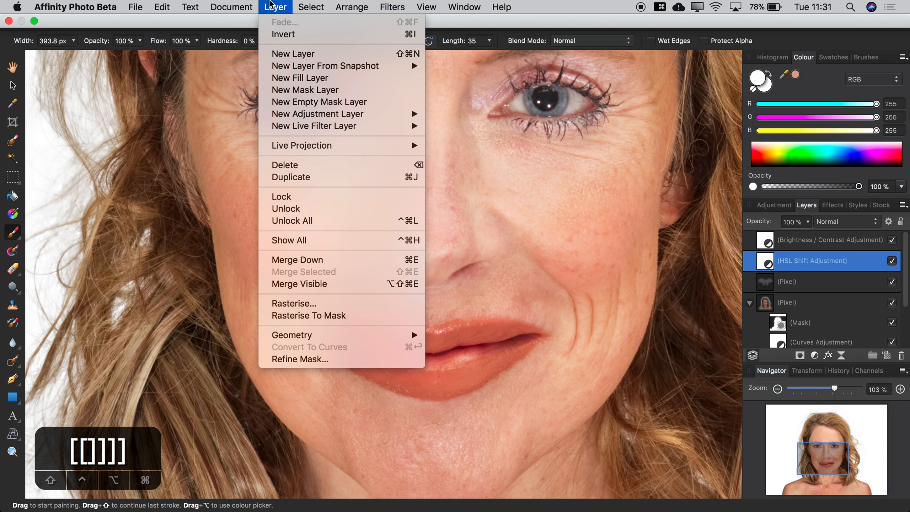
click(276, 35)
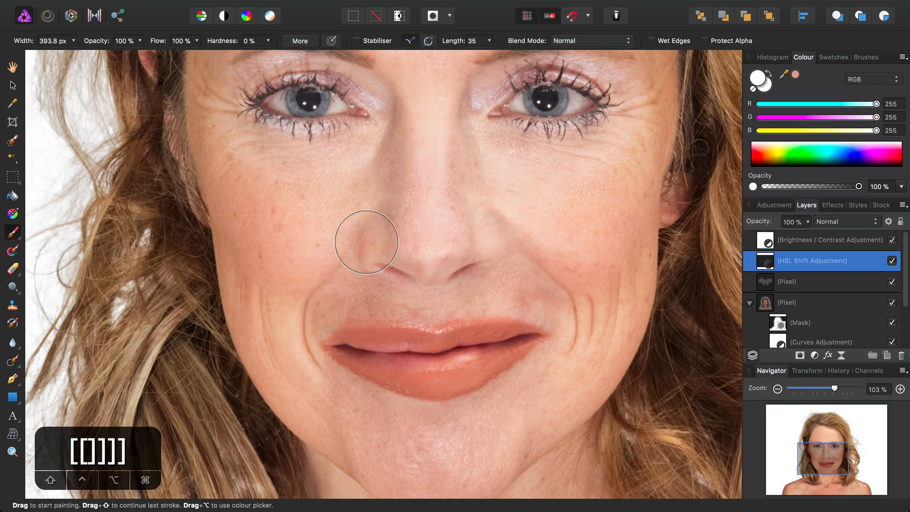
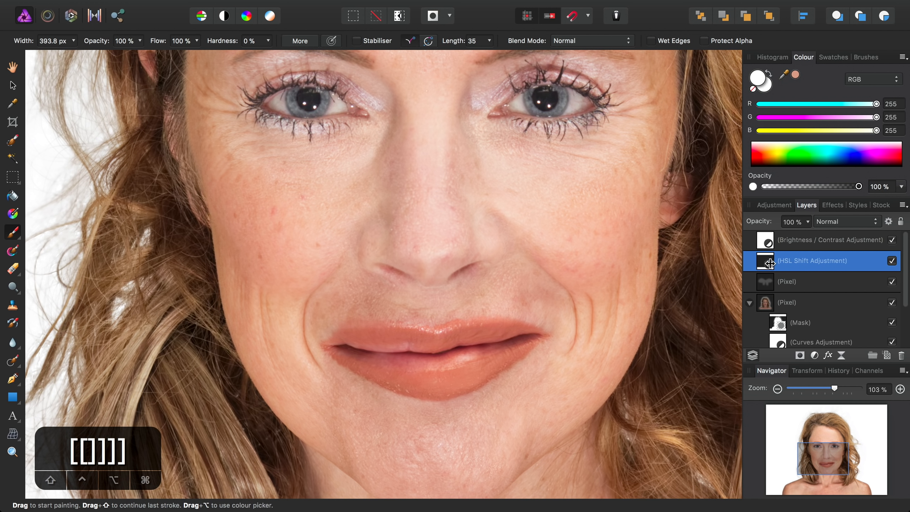
Reduce the brush to 174.7 px and paint white over the lips to reveal the HSL adjustment there.
click(457, 223)
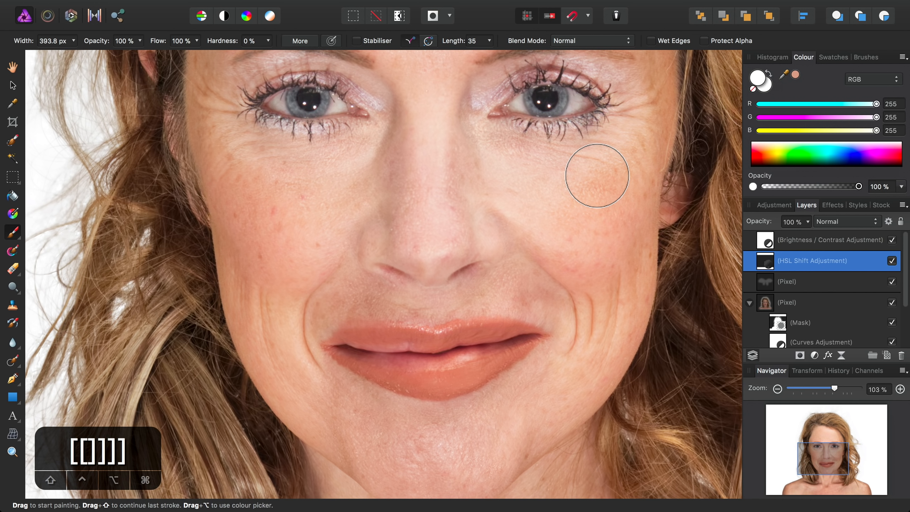
scroll(452, 353, down, 2)
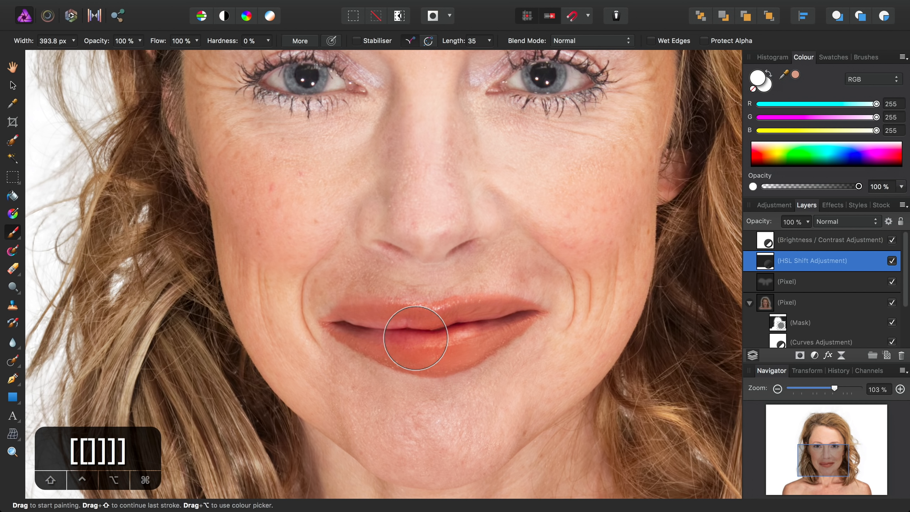
key(bracketleft)
key(bracketleft)
key(bracketleft)
key(bracketleft)
key(bracketleft)
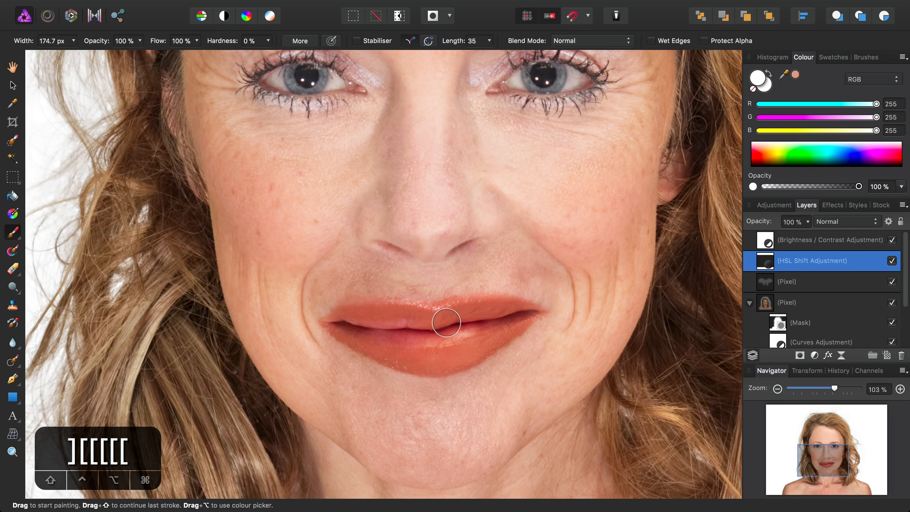
Try a Reds hue shift of 11° on the lips' HSL adjustment, and return it to 0°.
double_click(766, 261)
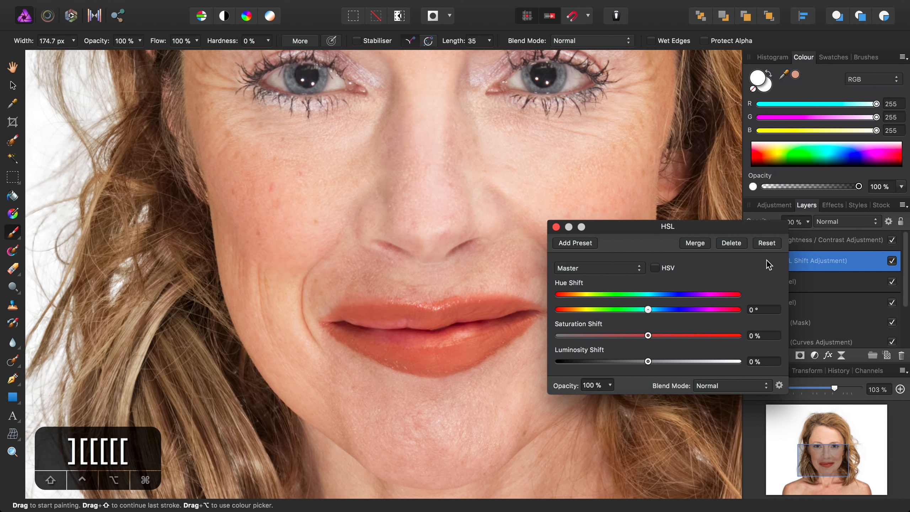
drag(683, 235, 741, 87)
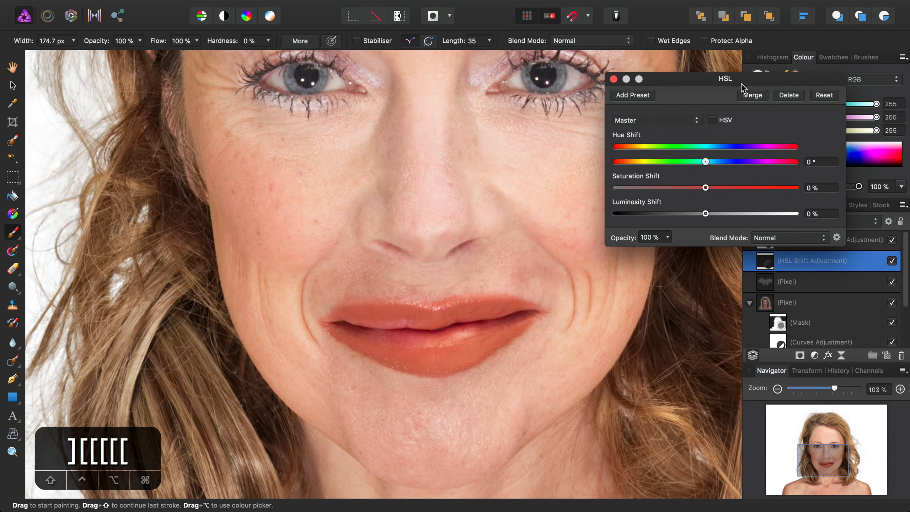
click(674, 121)
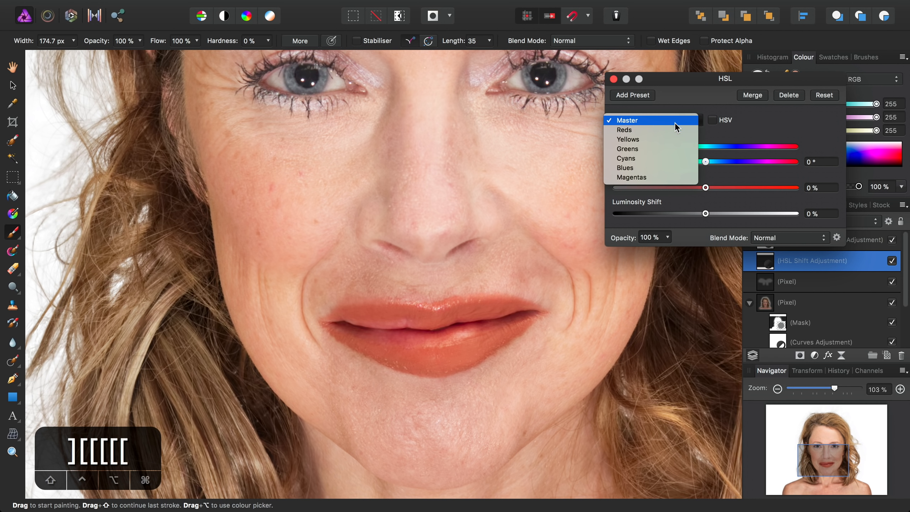
click(672, 130)
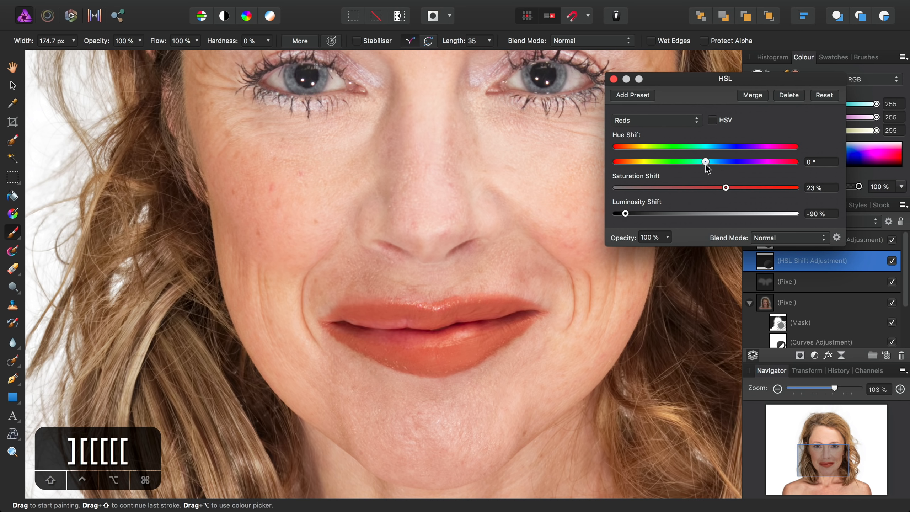
drag(705, 164, 711, 164)
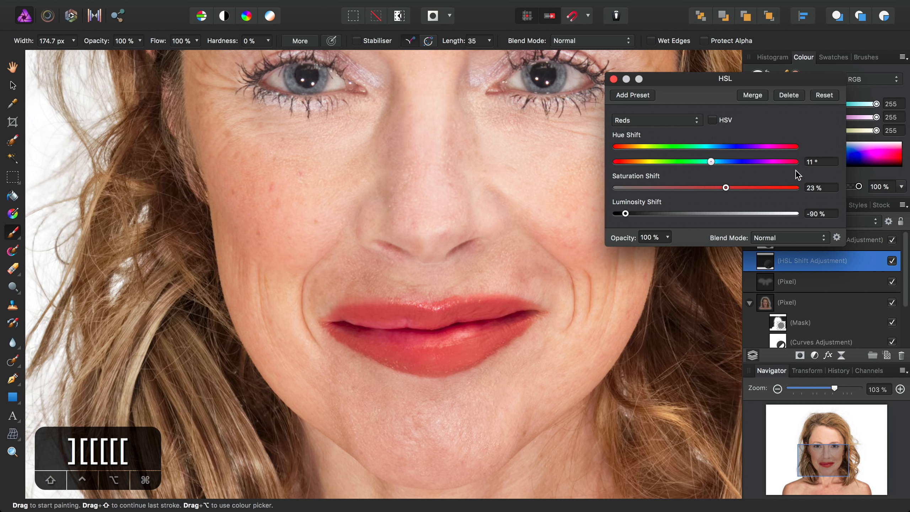
click(825, 163)
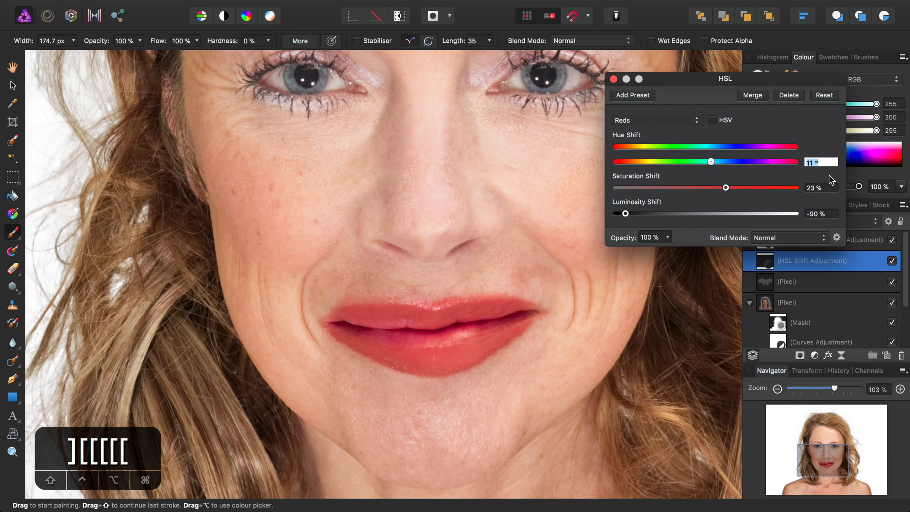
text(d)
key(Return)
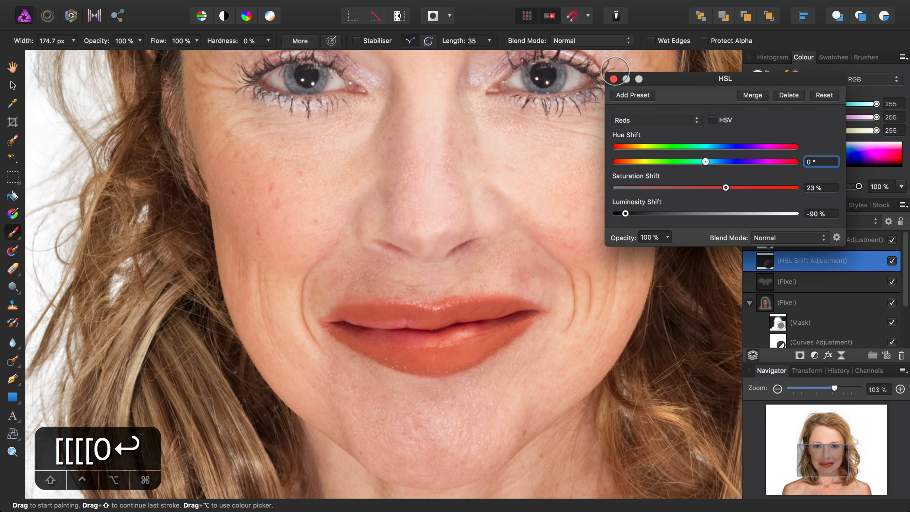
click(613, 79)
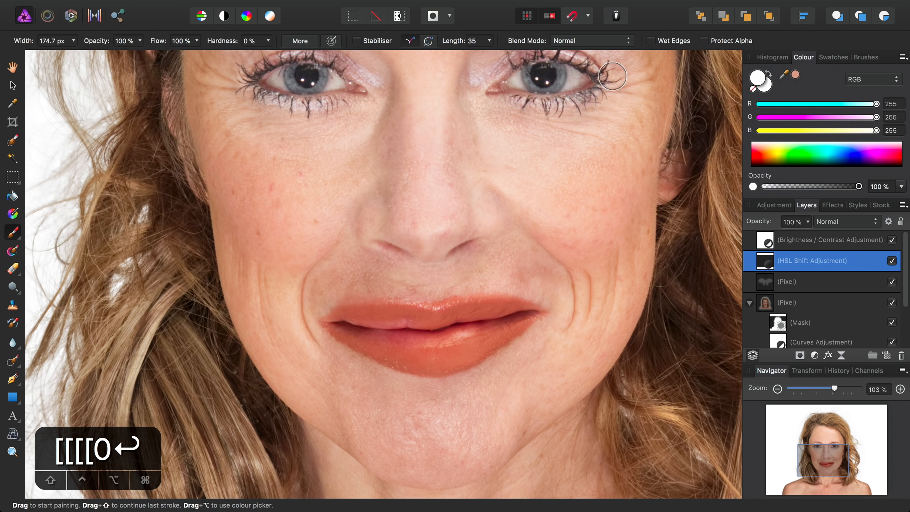
Add a live Unsharp Mask filter to the masked portrait pixel layer.
click(526, 258)
scroll(770, 285, down, 3)
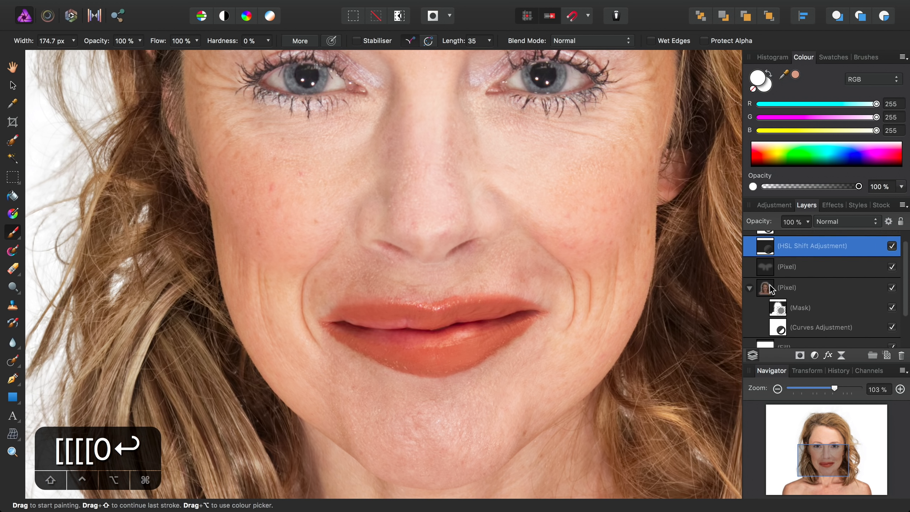
click(766, 274)
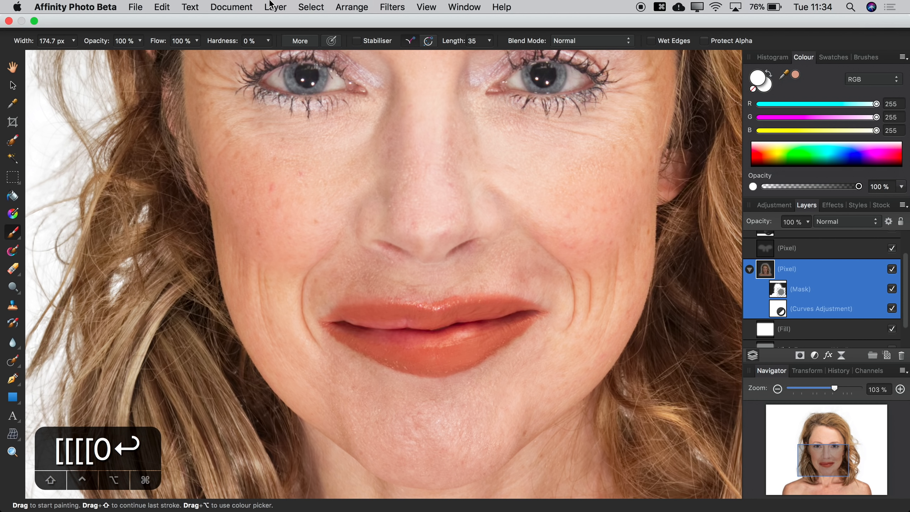
click(274, 6)
mouse_move(358, 126)
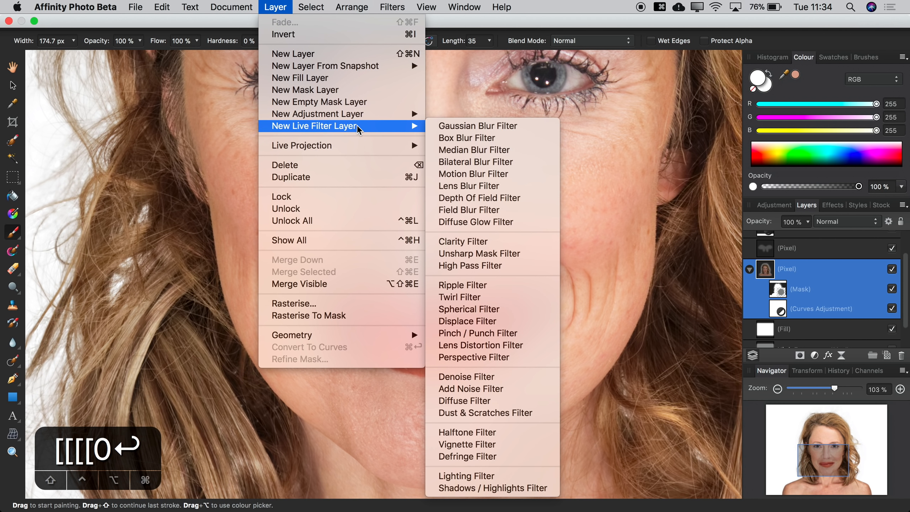
click(504, 257)
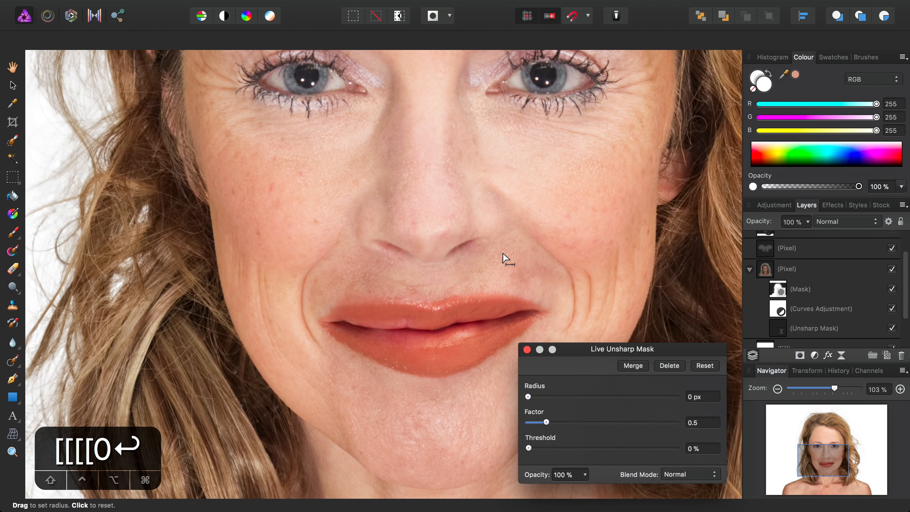
Set the live Unsharp Mask's radius to 1 px and factor to 2.
click(712, 401)
text(1)
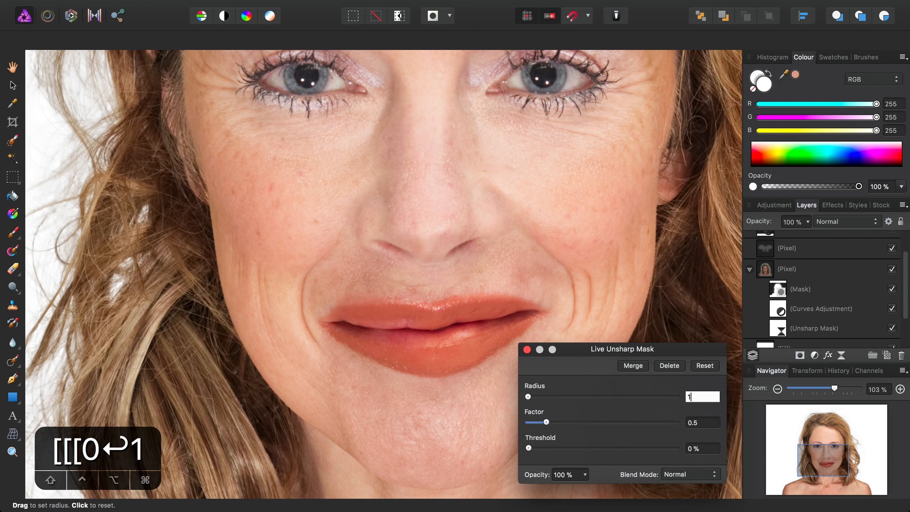
key(Return)
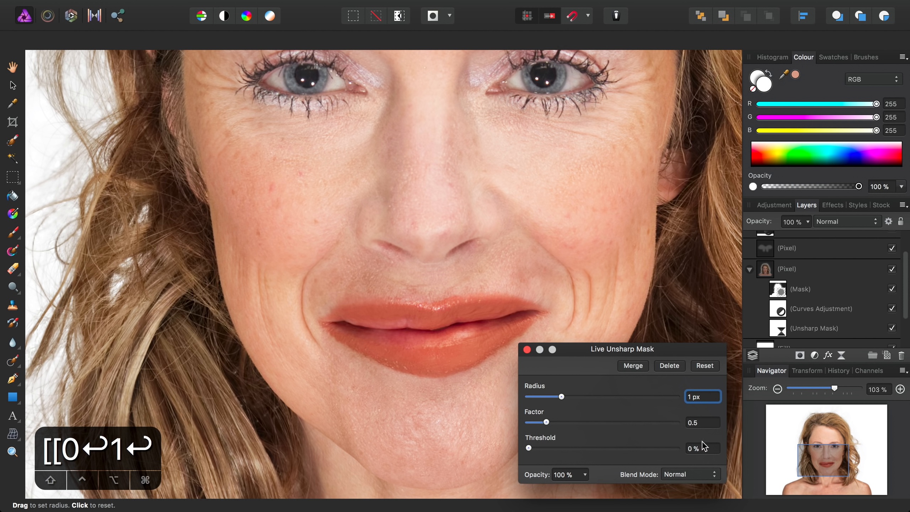
click(708, 427)
text(2)
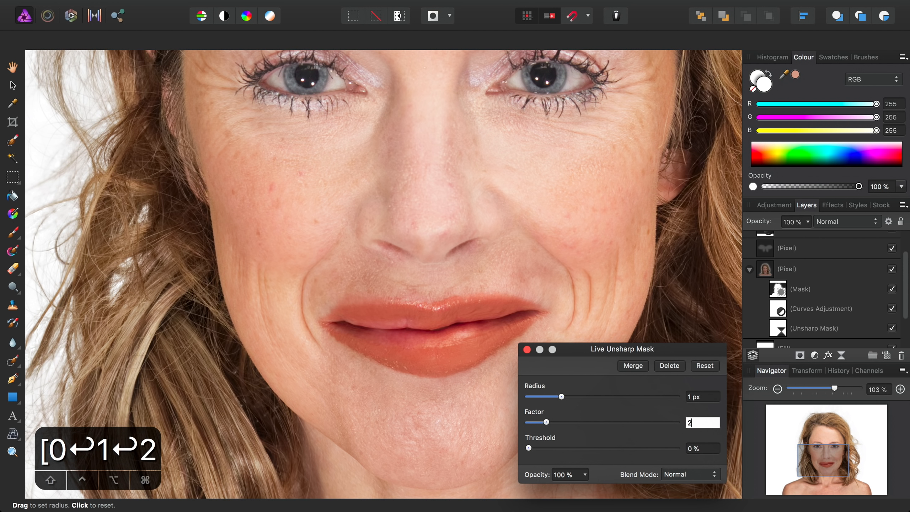
key(Return)
scroll(545, 228, up, 5)
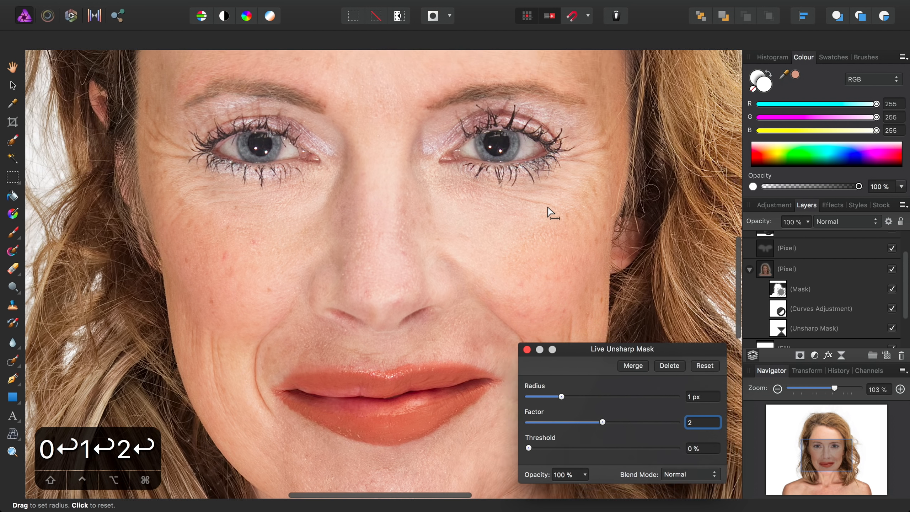
scroll(549, 211, up, 3)
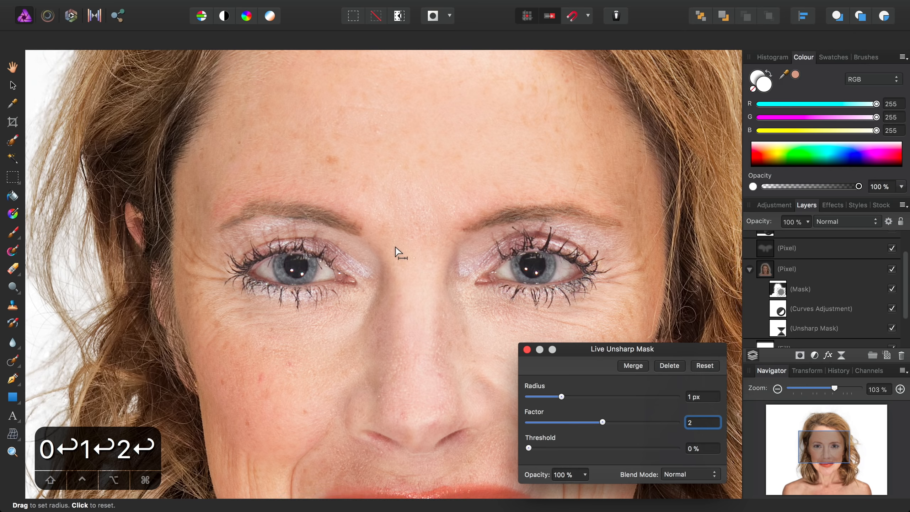
click(526, 349)
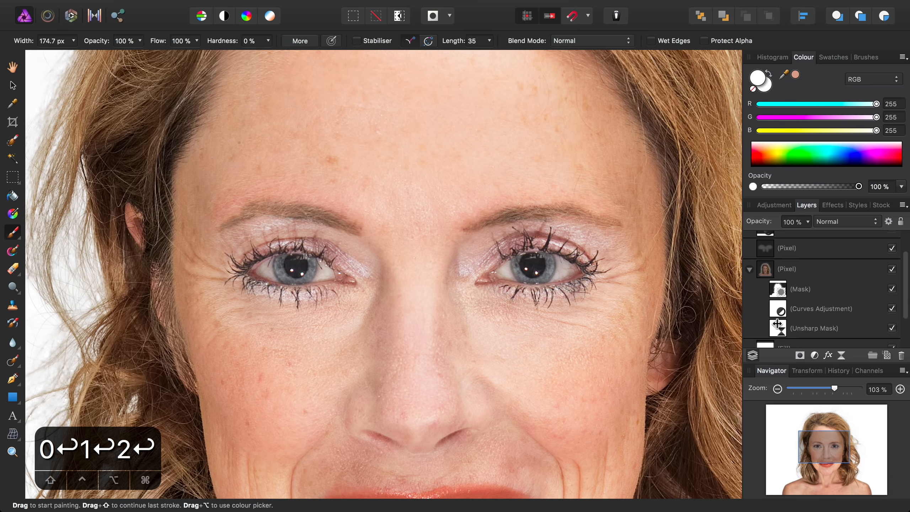
Invert the Unsharp Mask layer to hide its sharpening across the portrait.
click(777, 325)
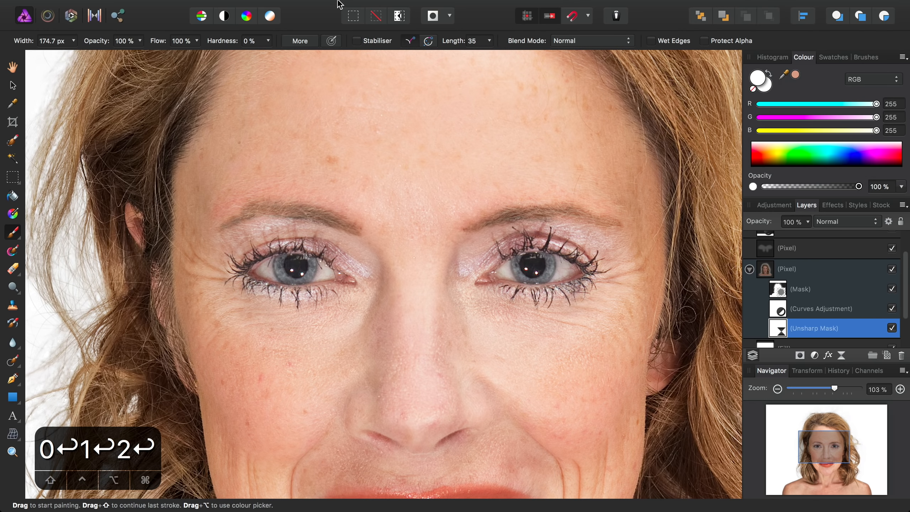
click(289, 6)
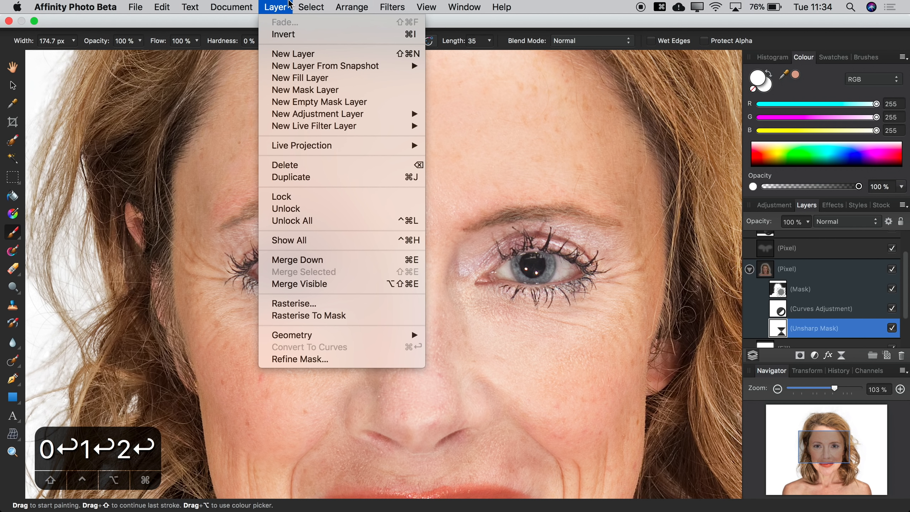
click(286, 33)
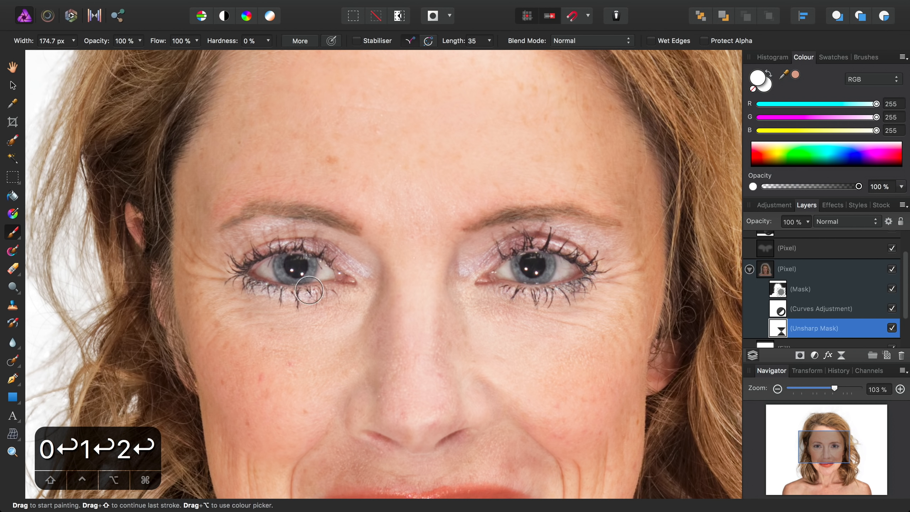
Enlarge the brush to 404.1 px and paint white over the eyes to reveal the Unsharp Mask sharpening there.
key(bracketright)
key(bracketright)
key(bracketright)
key(bracketright)
key(bracketright)
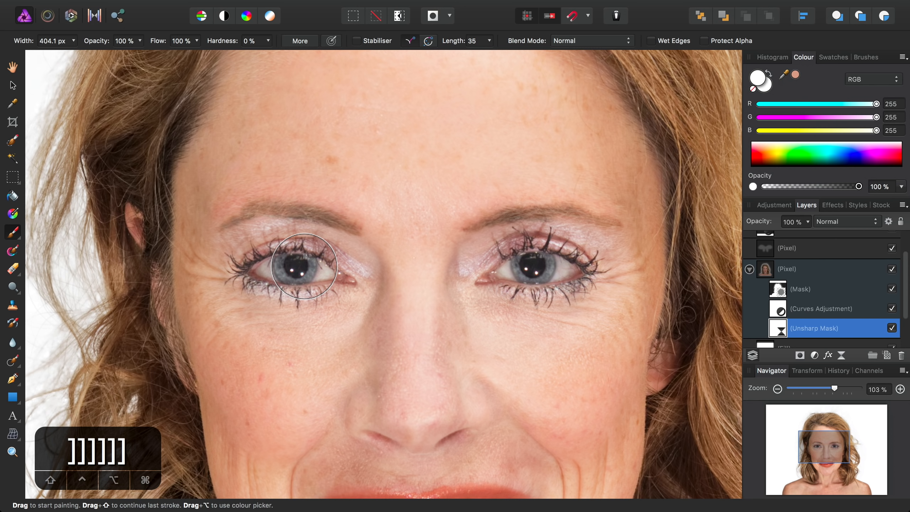
mouse_move(303, 266)
mouse_down()
mouse_move(330, 273)
mouse_move(351, 262)
mouse_move(273, 254)
mouse_move(233, 278)
mouse_move(292, 292)
mouse_move(372, 283)
mouse_move(309, 280)
mouse_move(248, 250)
mouse_move(368, 245)
mouse_move(346, 240)
mouse_move(247, 286)
mouse_move(327, 303)
mouse_move(486, 275)
mouse_move(537, 250)
mouse_move(573, 246)
mouse_move(586, 272)
mouse_move(475, 292)
mouse_move(566, 283)
mouse_move(560, 245)
mouse_move(491, 255)
mouse_move(591, 278)
mouse_move(518, 298)
mouse_move(515, 281)
mouse_move(589, 267)
mouse_move(435, 276)
mouse_up()
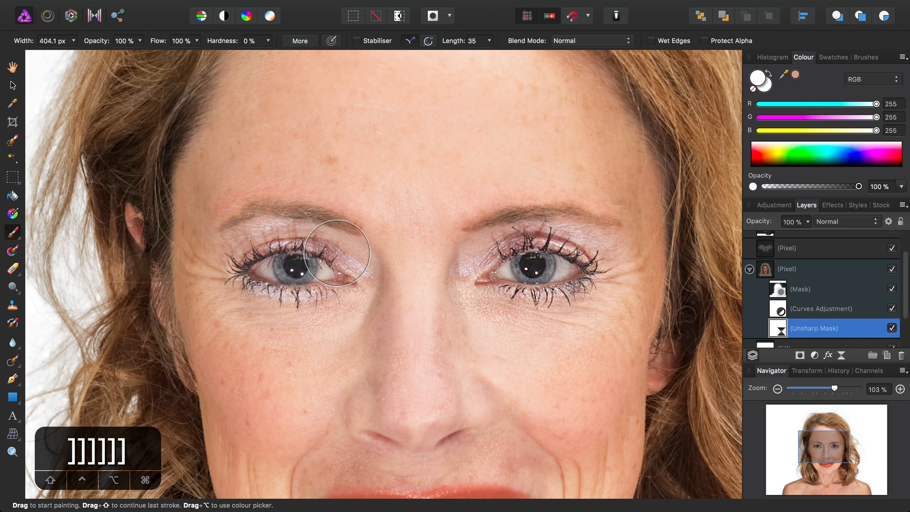
scroll(318, 246, down, 3)
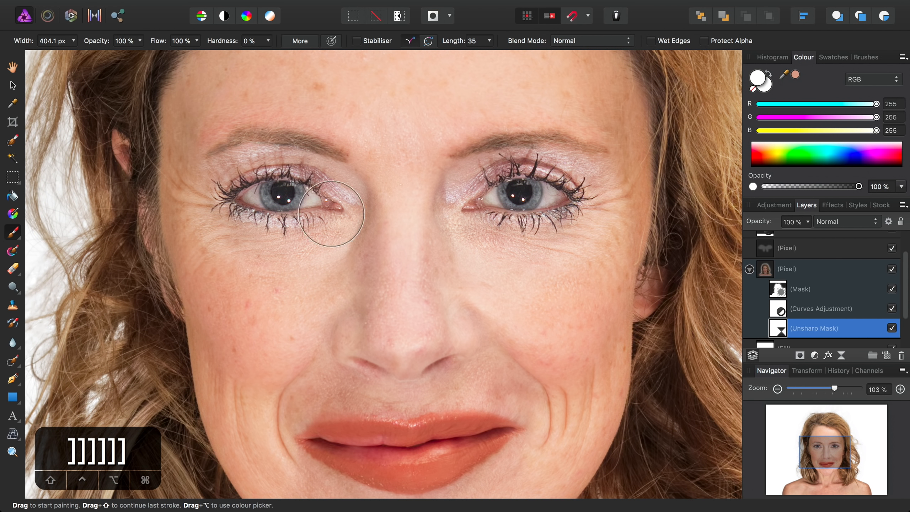
scroll(371, 176, up, 3)
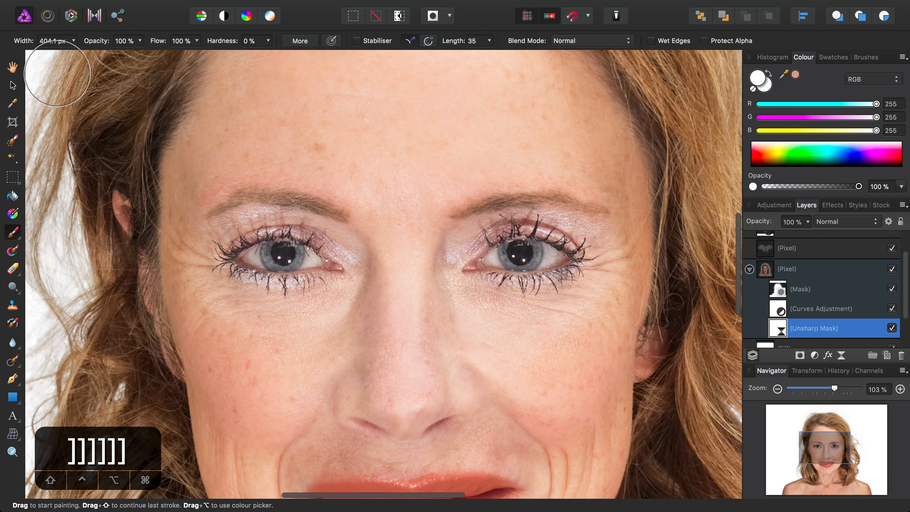
Fit the whole portrait in view and open the export settings with JPEG as the format.
click(13, 67)
key(super+0)
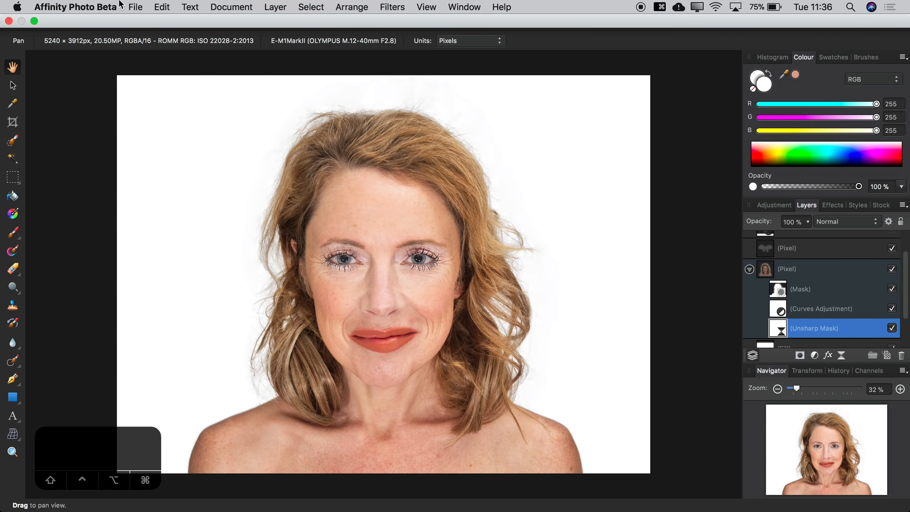
click(136, 6)
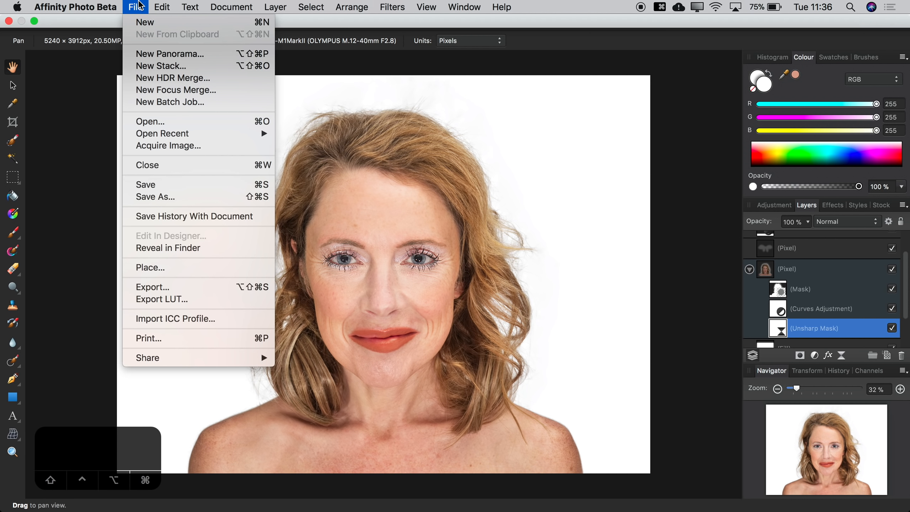
click(143, 287)
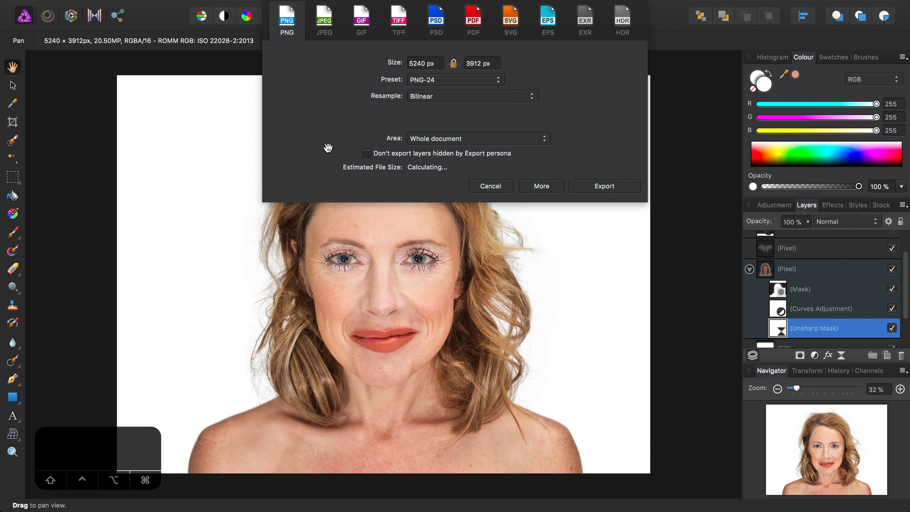
click(325, 23)
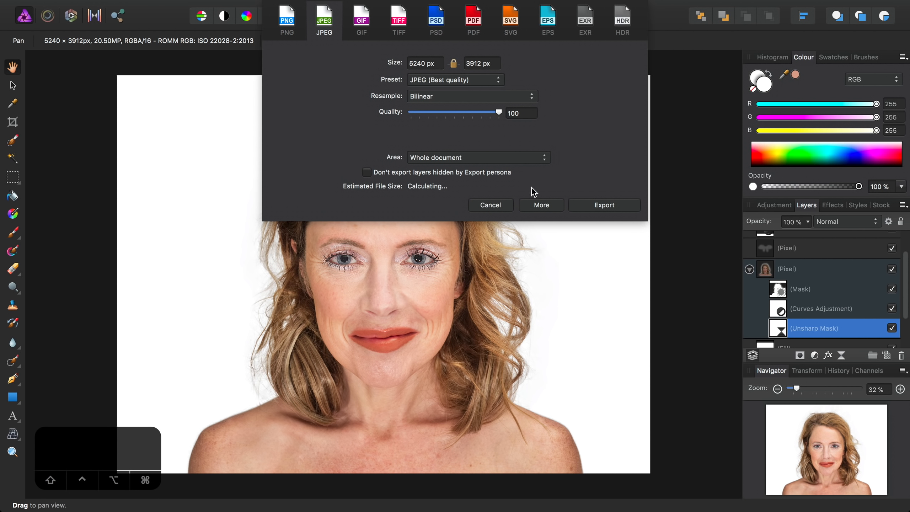
Set the JPEG export's ICC profile to sRGB IEC61966-2.1, and cancel the export.
click(557, 206)
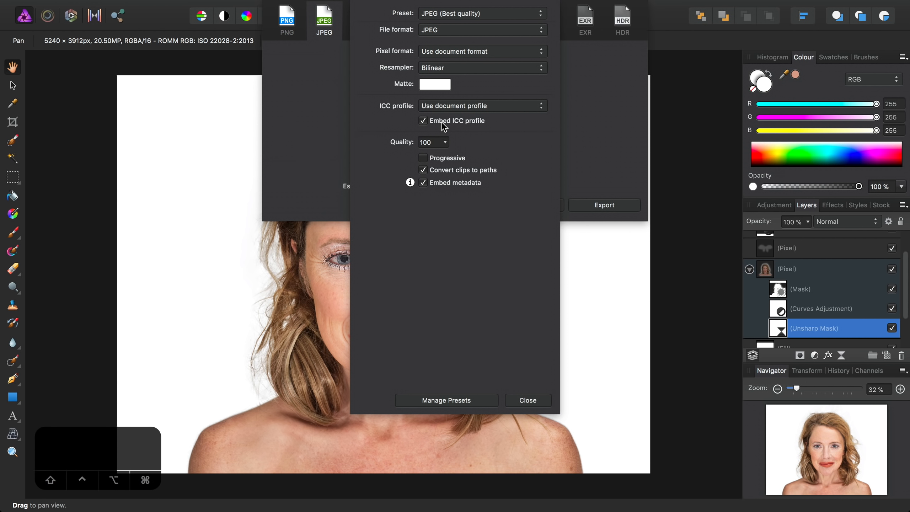
click(496, 106)
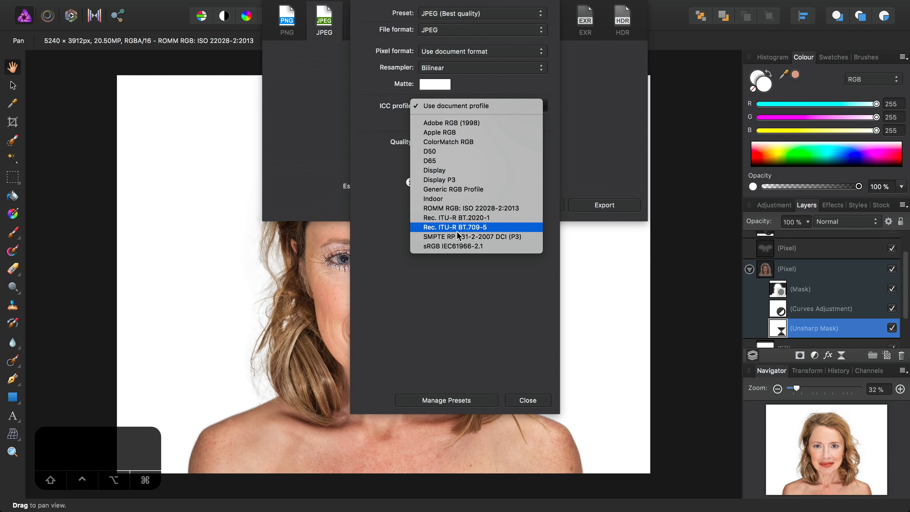
click(462, 246)
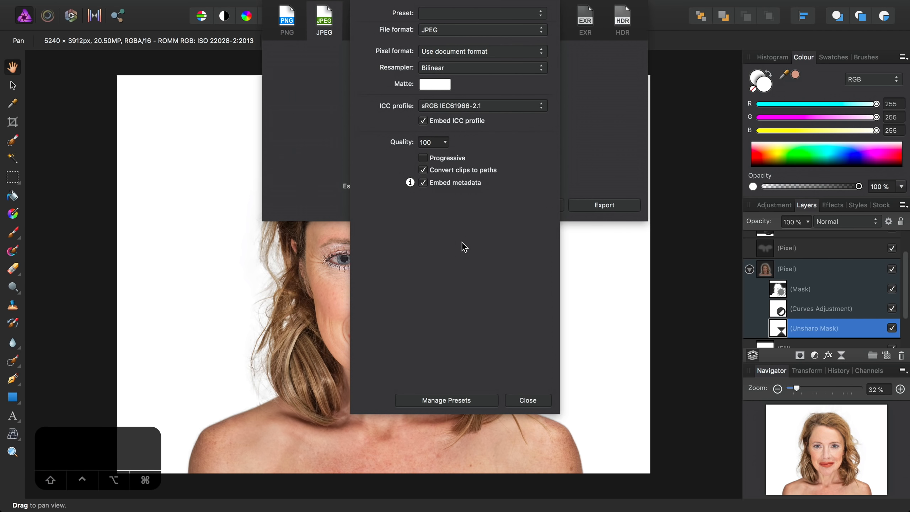
click(526, 399)
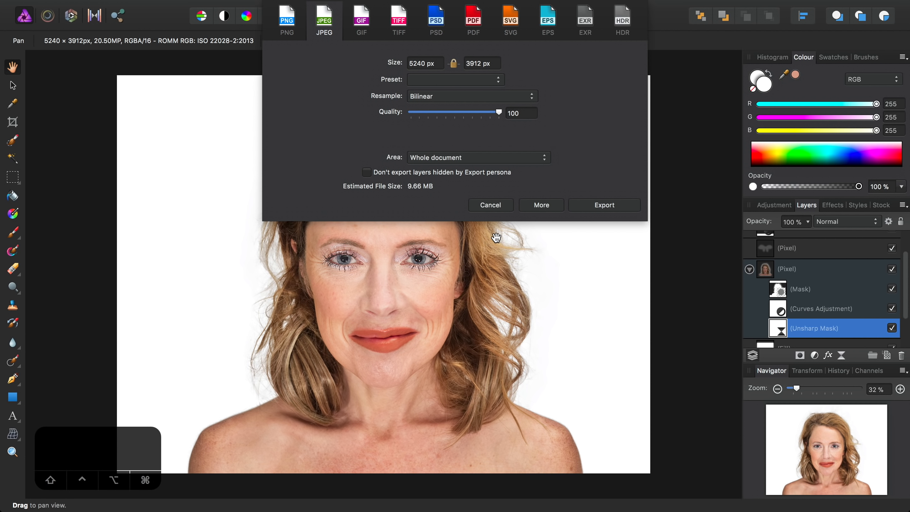
click(488, 205)
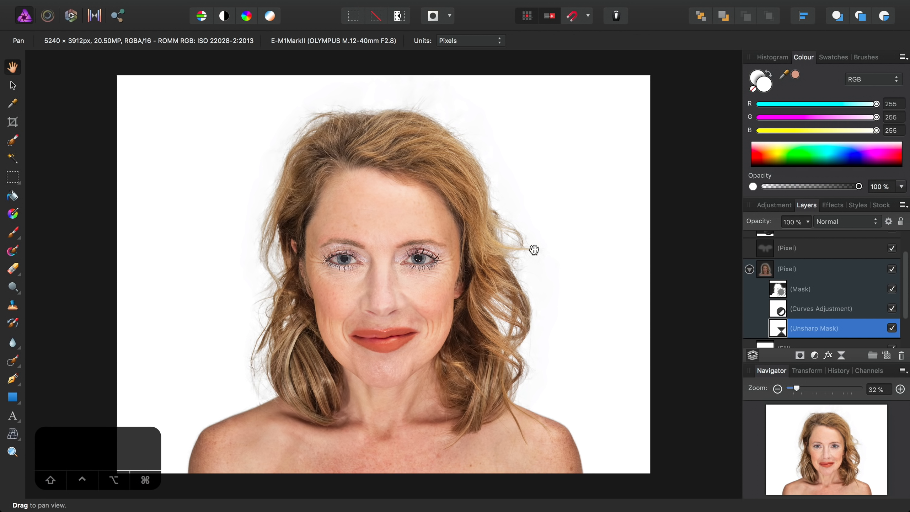